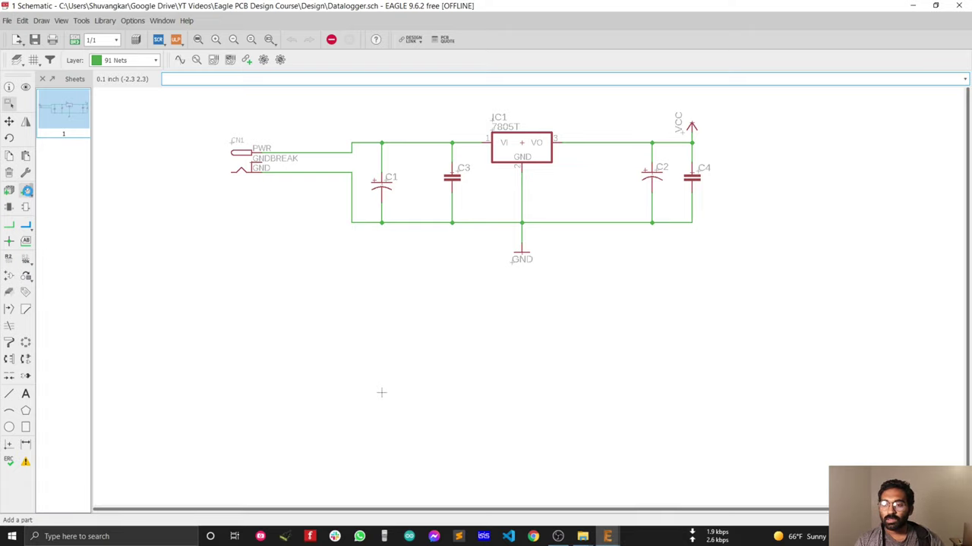
- Open the part library for adding a component and search it for "atmega328*"
click(381, 392)
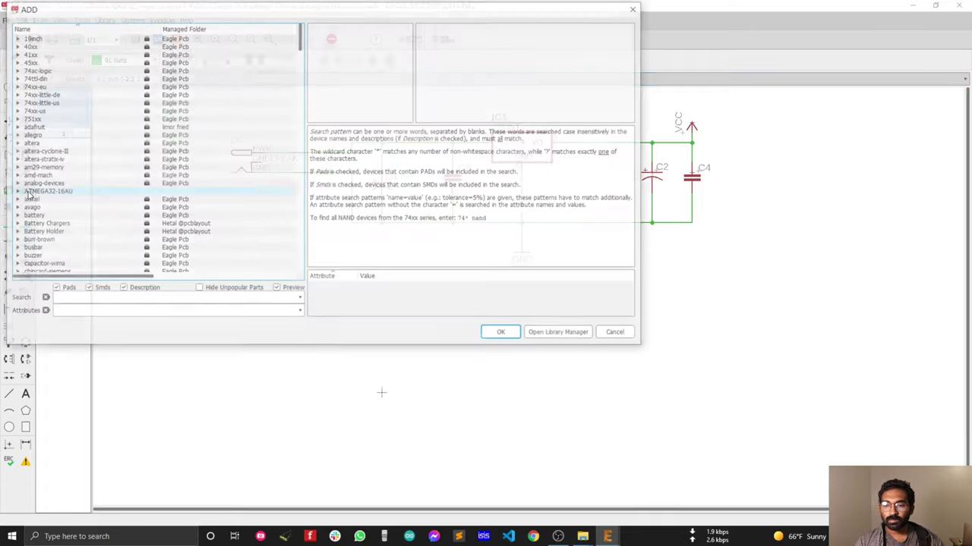
text(a)
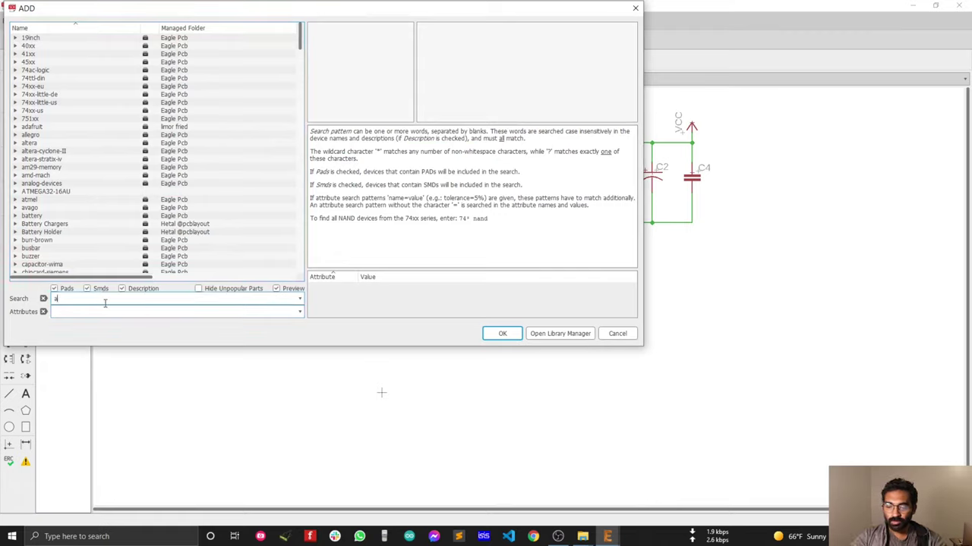
text(tmega328*)
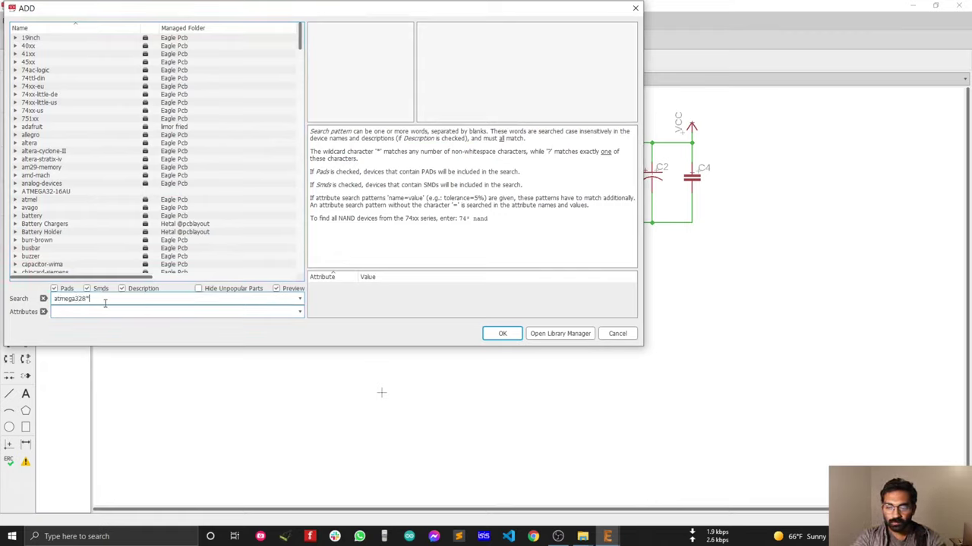
key(Return)
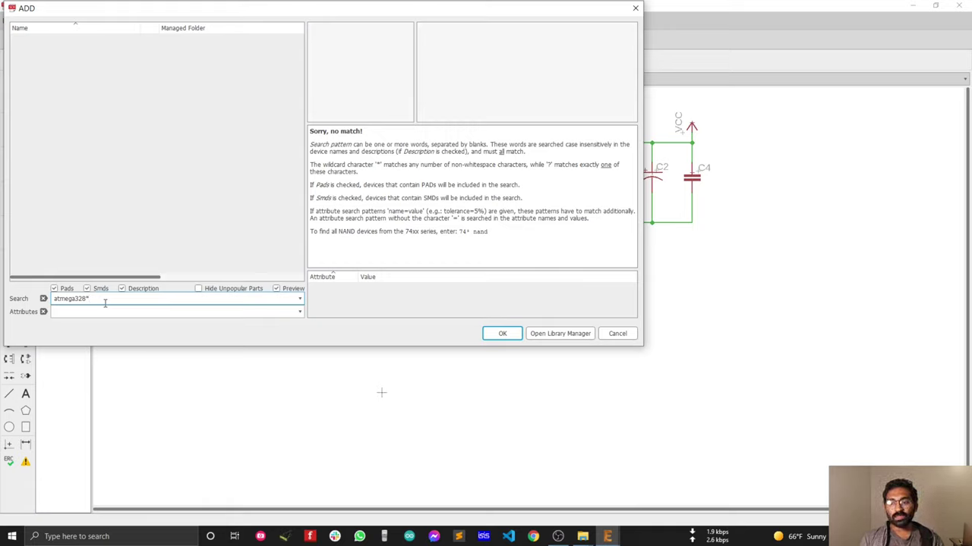
- Replace the part search term with "atmega8*" and run the search
key(BackSpace)
key(BackSpace)
key(BackSpace)
key(BackSpace)
key(BackSpace)
key(BackSpace)
key(BackSpace)
key(BackSpace)
key(BackSpace)
key(BackSpace)
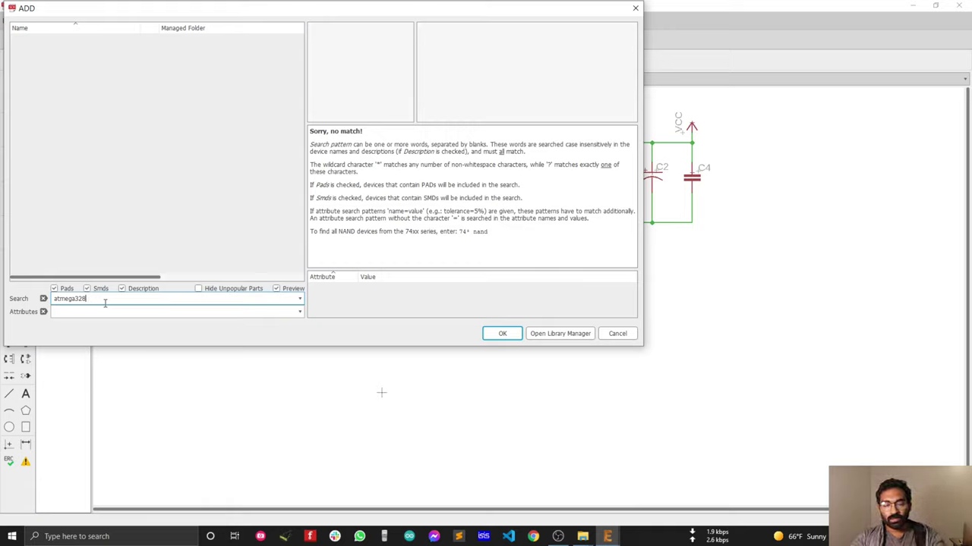
text(atmega8*)
key(Return)
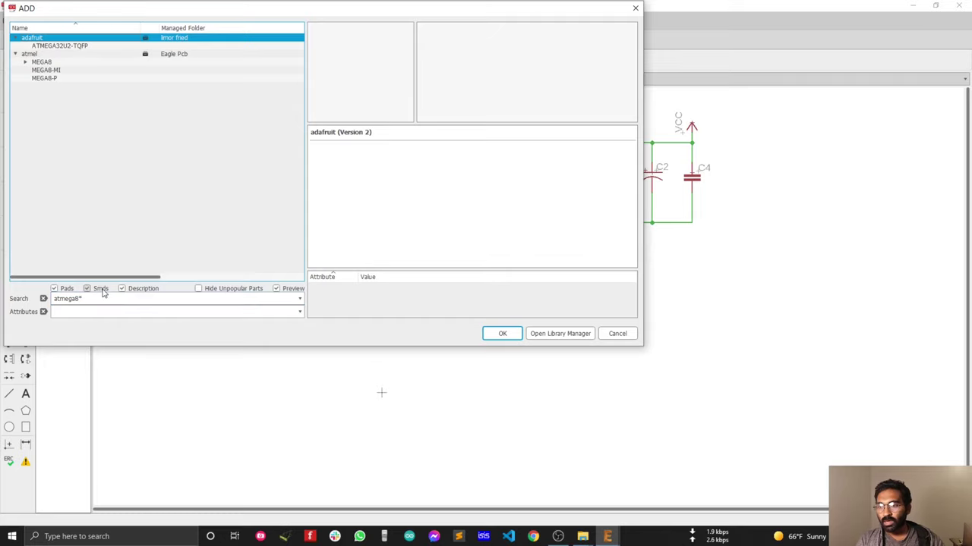
- Compare the footprints of the MEGA8-AI and MEGA8-MI variants in the atmel library's MEGA8 device
double_click(40, 62)
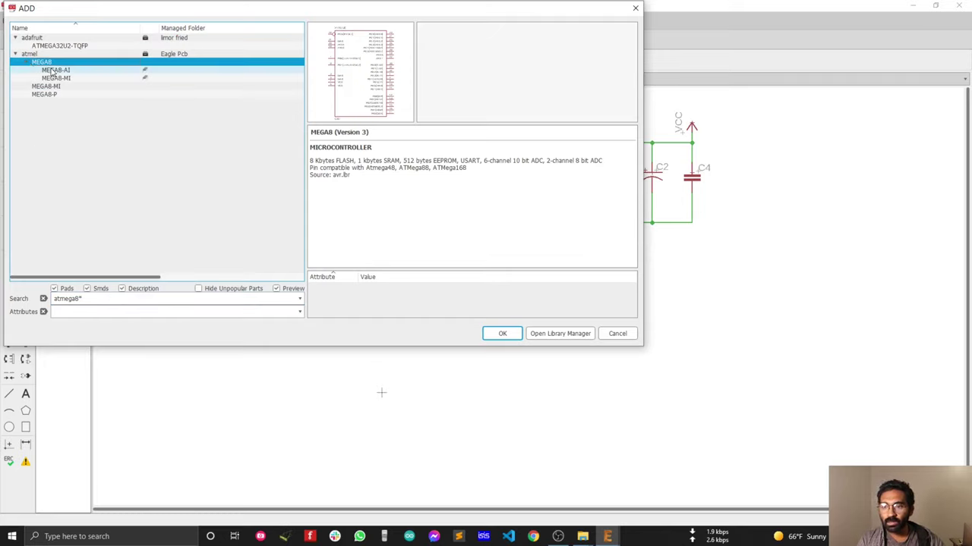
click(53, 71)
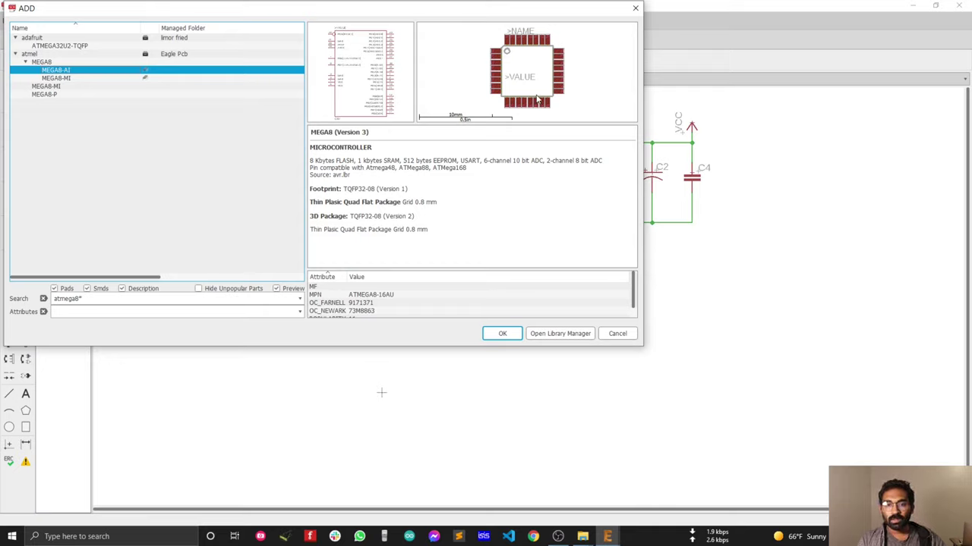
click(73, 79)
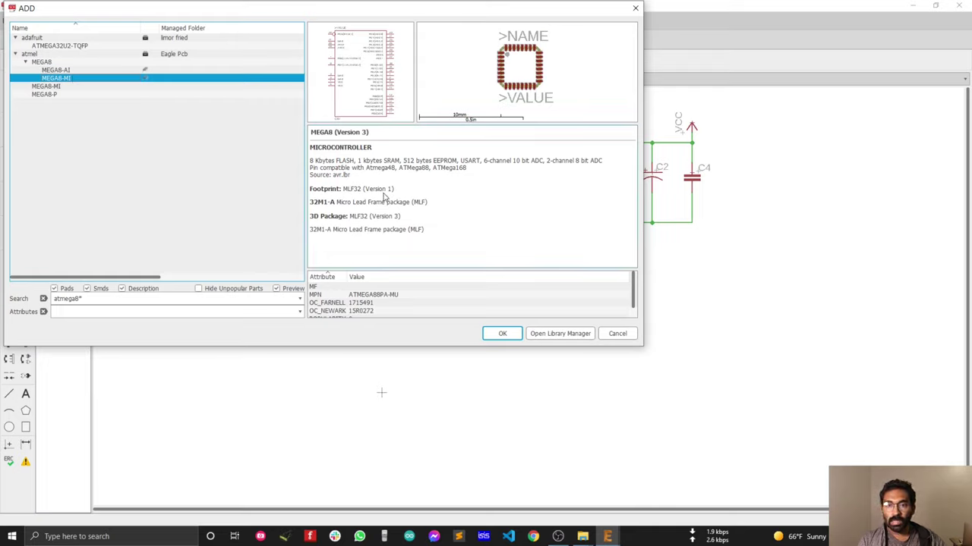
click(77, 70)
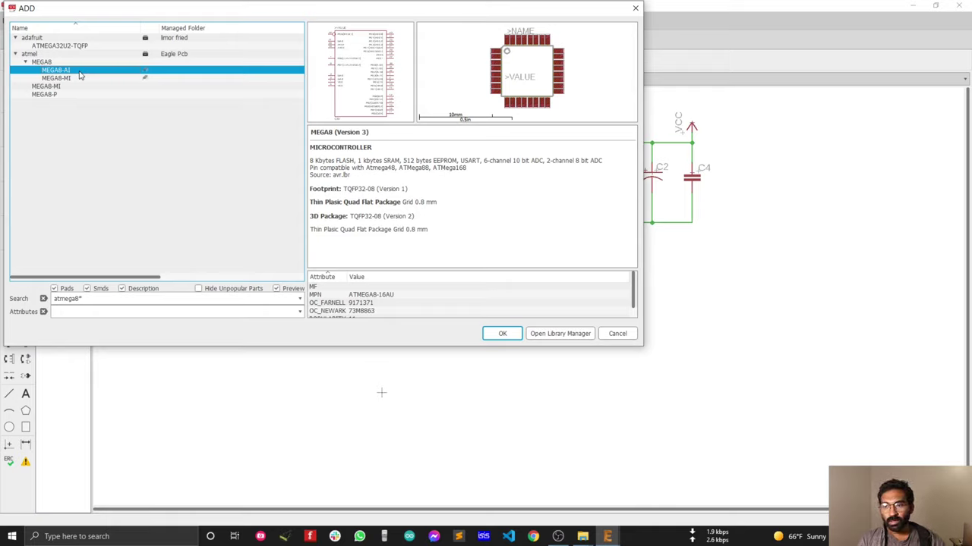
- Place one MEGA8-AI microcontroller in the empty area below the power supply circuit and finish adding parts
double_click(55, 70)
scroll(484, 215, down, 3)
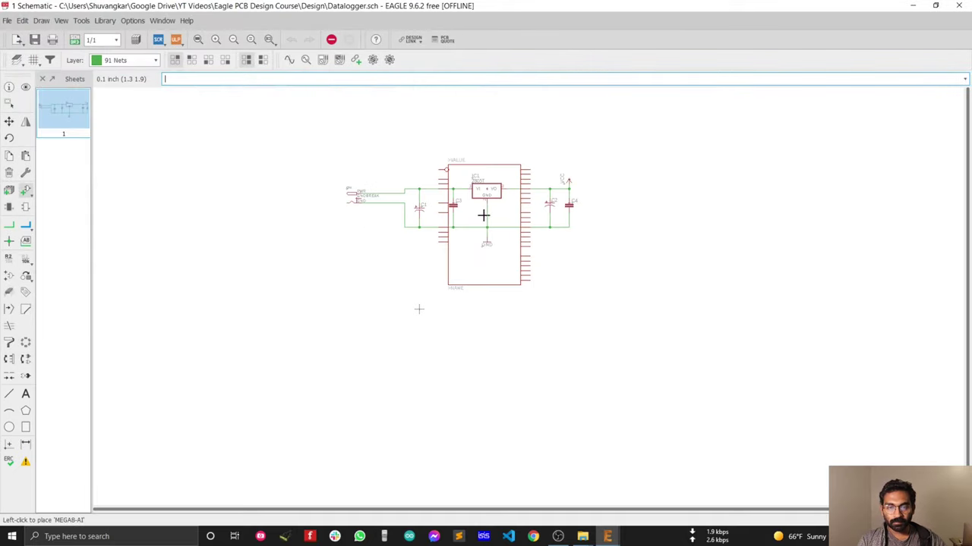
scroll(433, 357, up, 2)
scroll(501, 346, down, 1)
click(485, 353)
scroll(493, 361, up, 2)
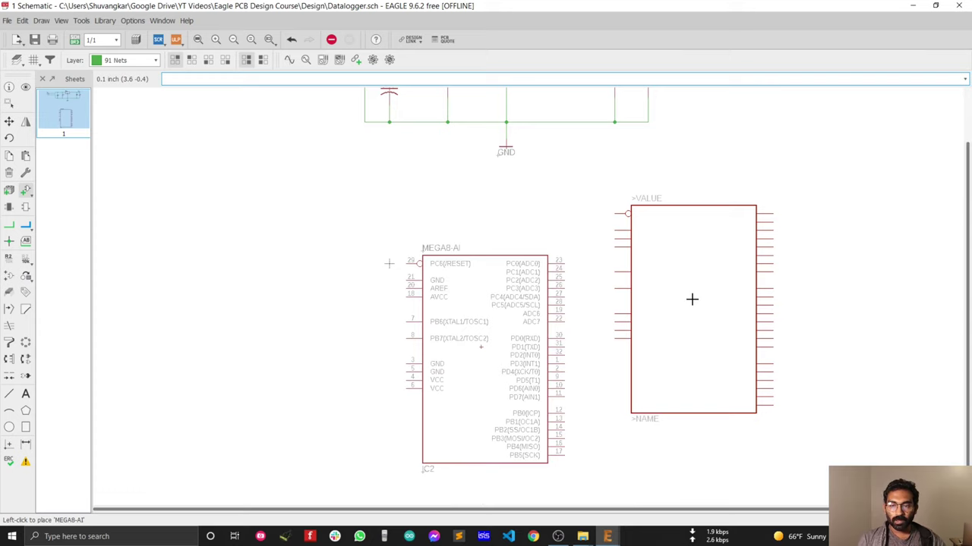
key(Escape)
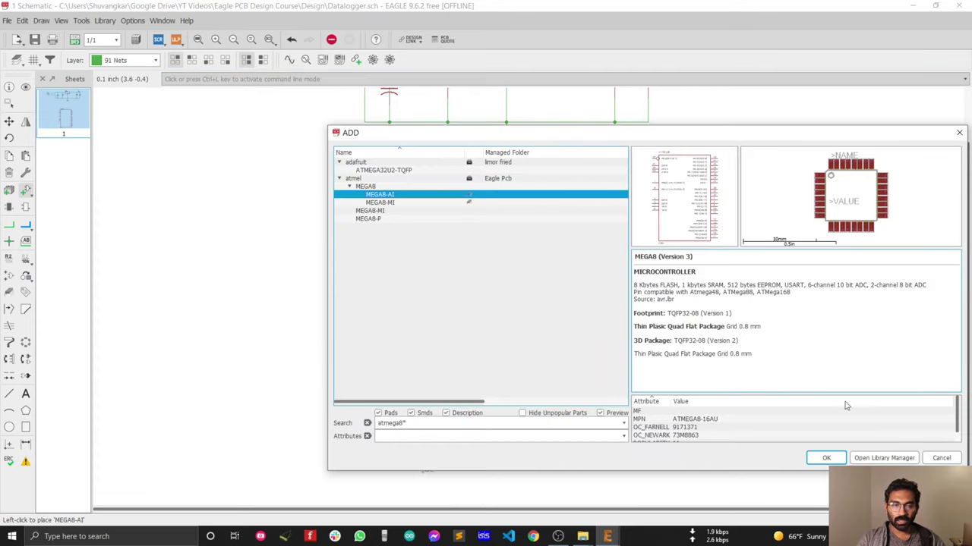
click(941, 457)
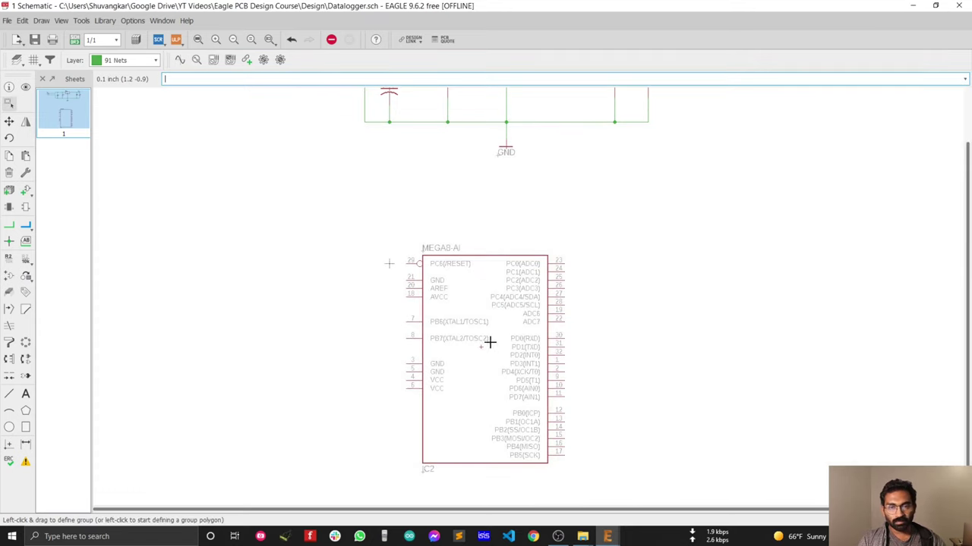
scroll(395, 266, up, 1)
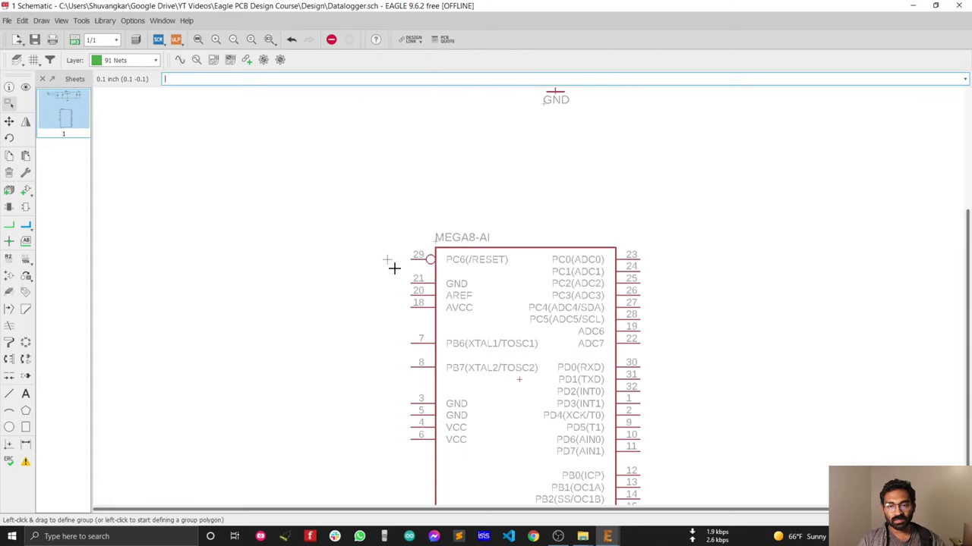
scroll(413, 202, down, 1)
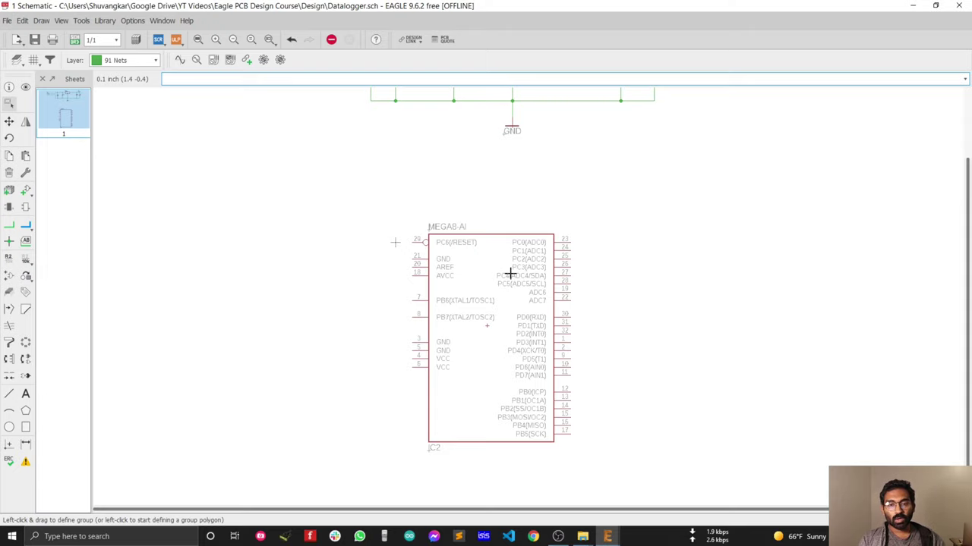
scroll(515, 276, up, 1)
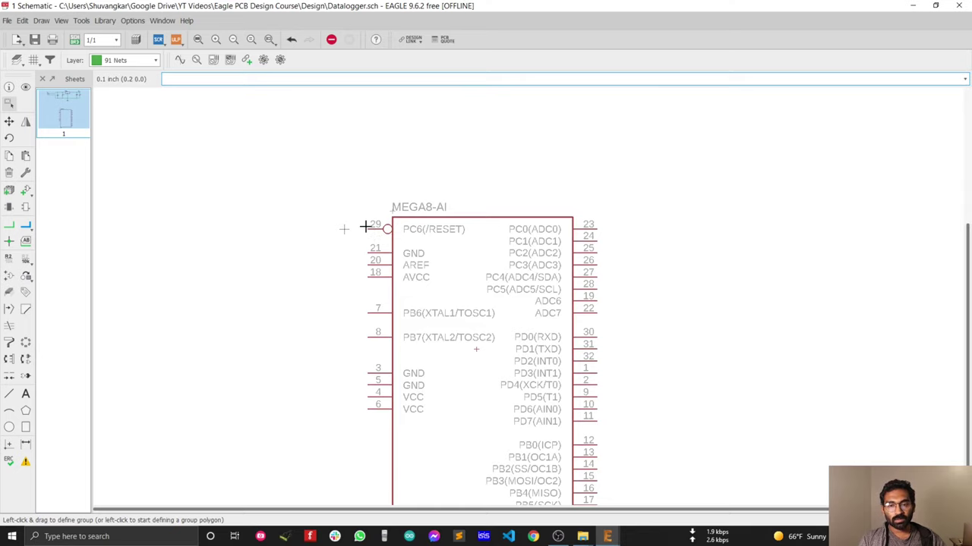
scroll(487, 180, down, 1)
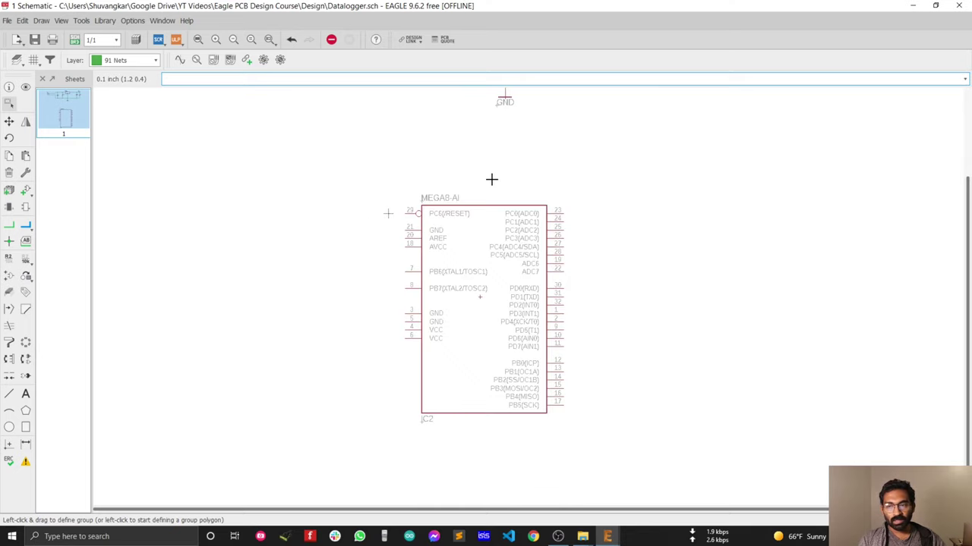
- Search the part library for "resistor" and look through the matching libraries for a suitable device
click(25, 190)
key(ctrl+a)
text(resistor)
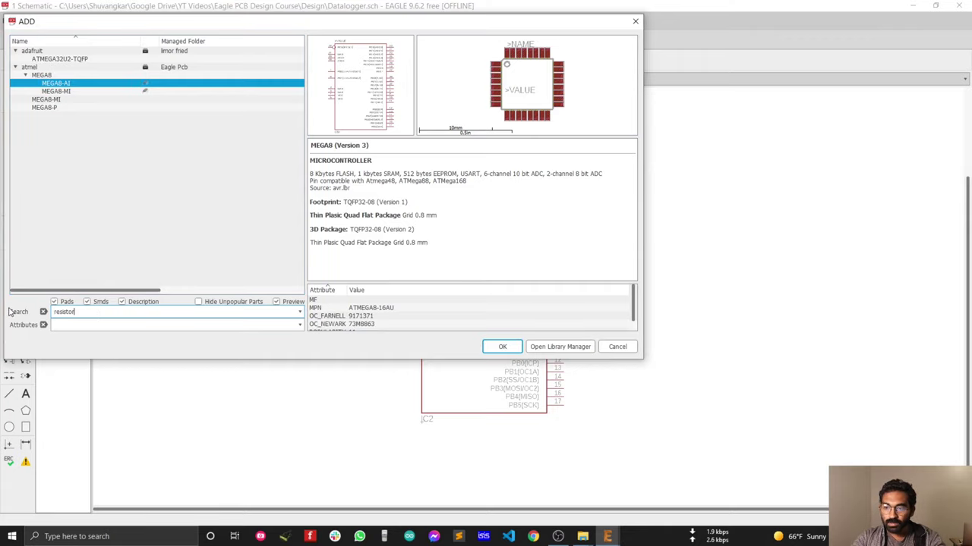
key(Return)
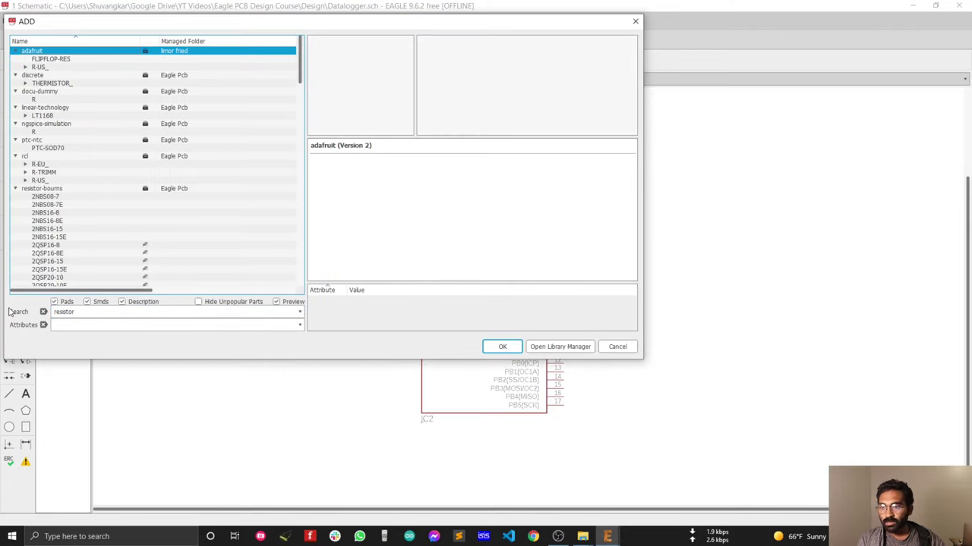
scroll(194, 188, down, 5)
scroll(192, 189, down, 15)
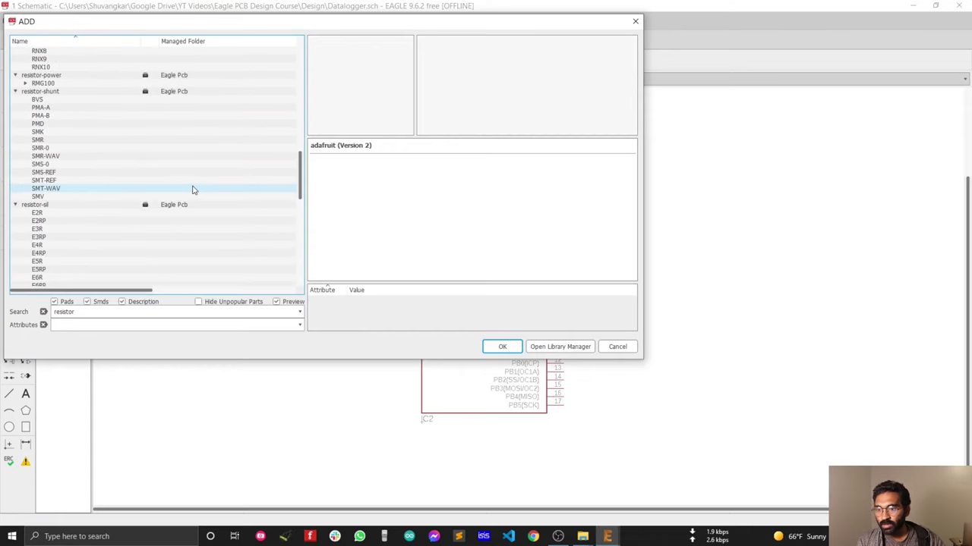
scroll(190, 190, down, 5)
scroll(188, 191, up, 10)
scroll(186, 192, up, 15)
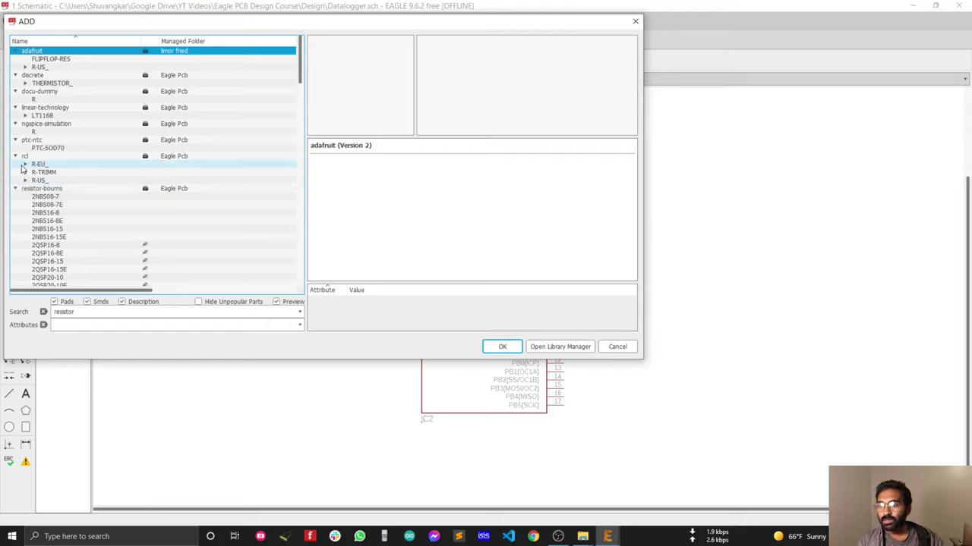
- Compare the European and American resistor symbols in the rcl library using R-EU_0204/2V and R-US_0204/2V
double_click(23, 165)
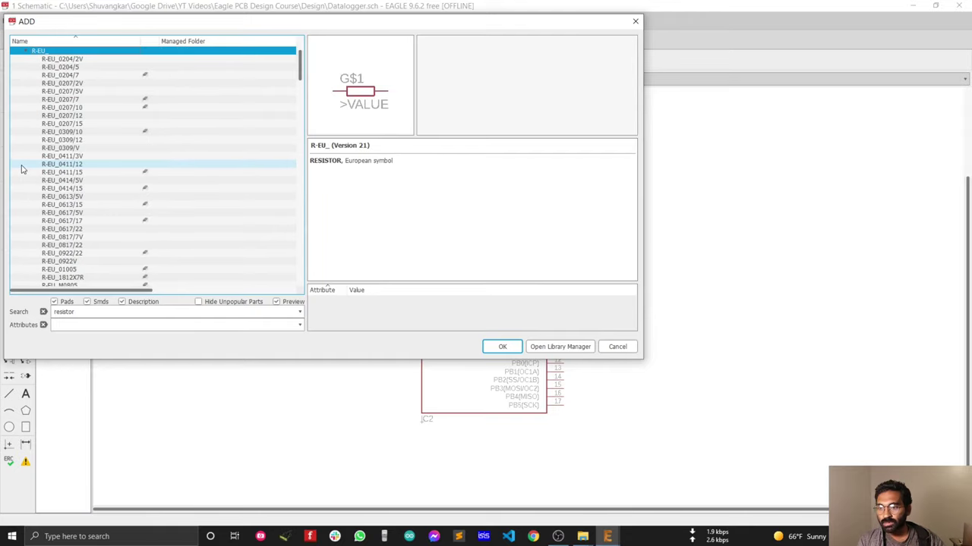
click(64, 60)
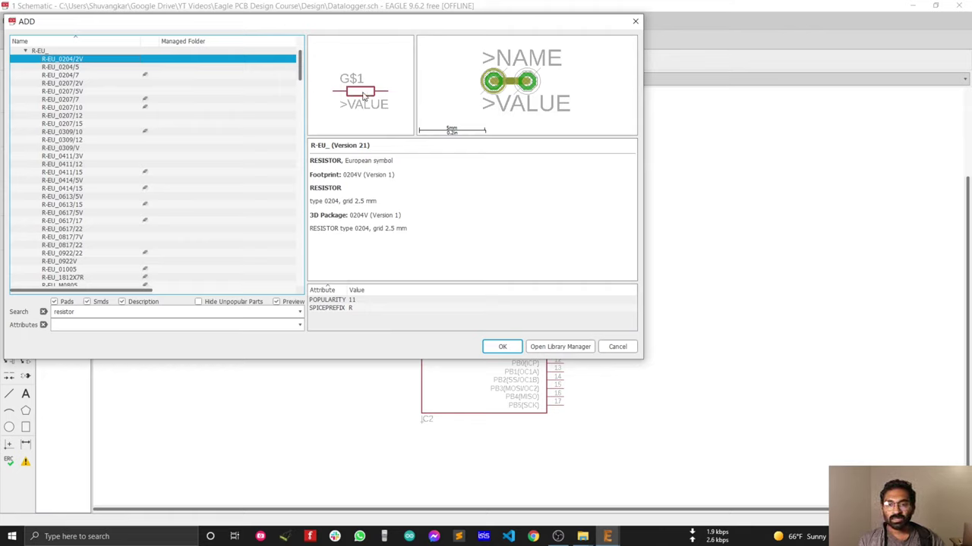
click(25, 50)
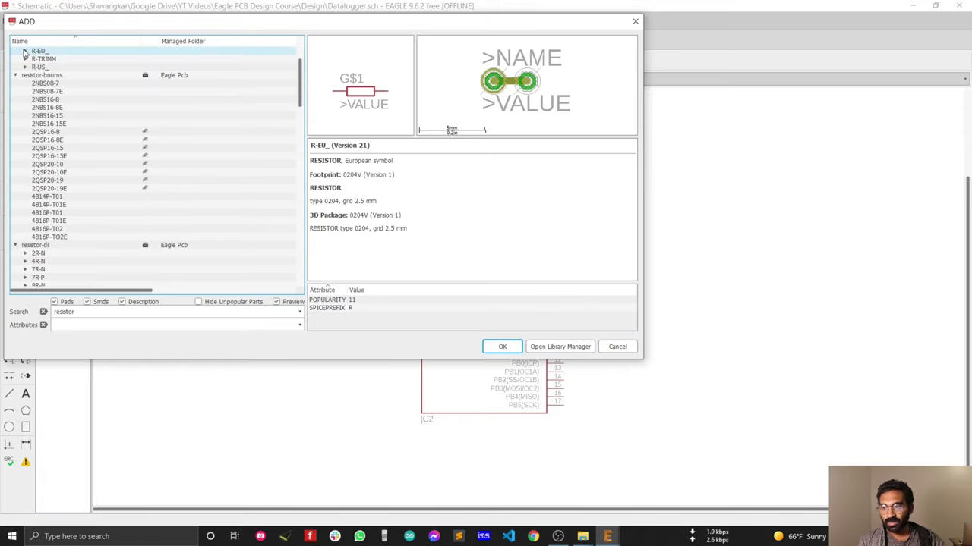
click(25, 66)
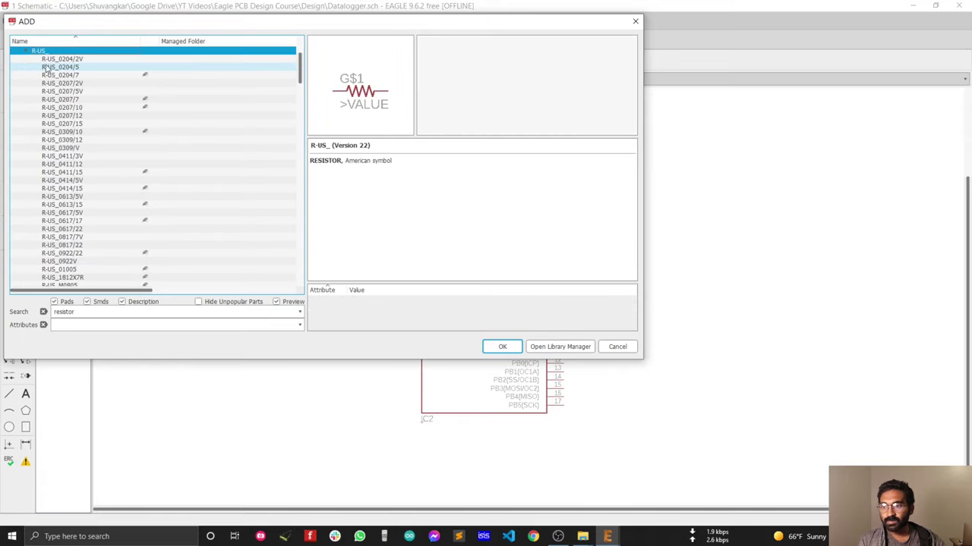
click(54, 60)
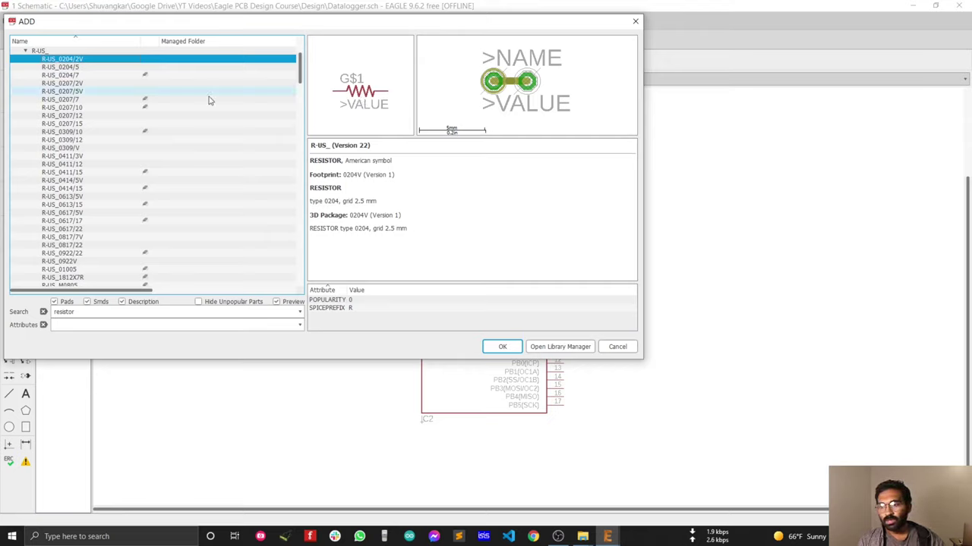
- Preview the footprints of through-hole R-US_ variants such as 0207/15 and 0411/12, and look through the remaining variants
click(49, 91)
click(58, 124)
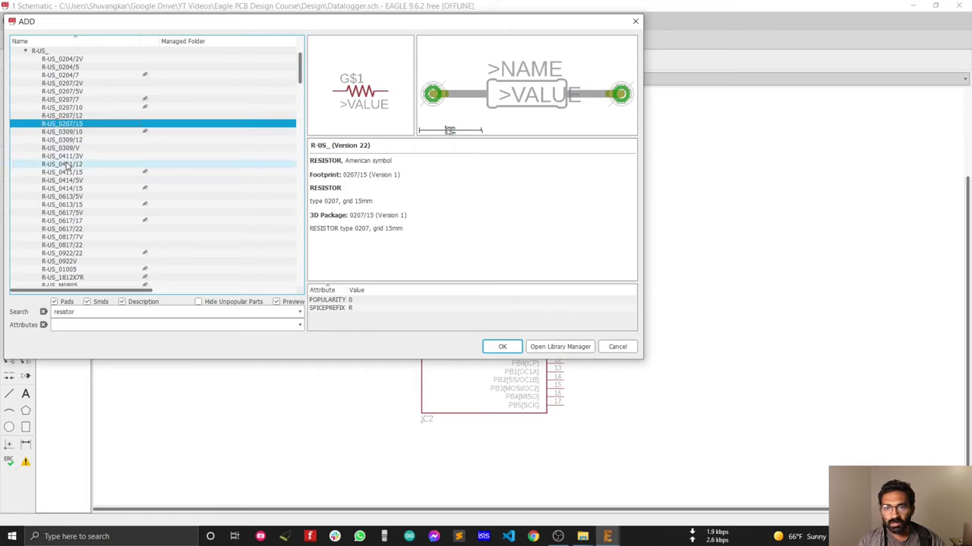
click(63, 164)
scroll(67, 182, down, 8)
scroll(67, 190, down, 5)
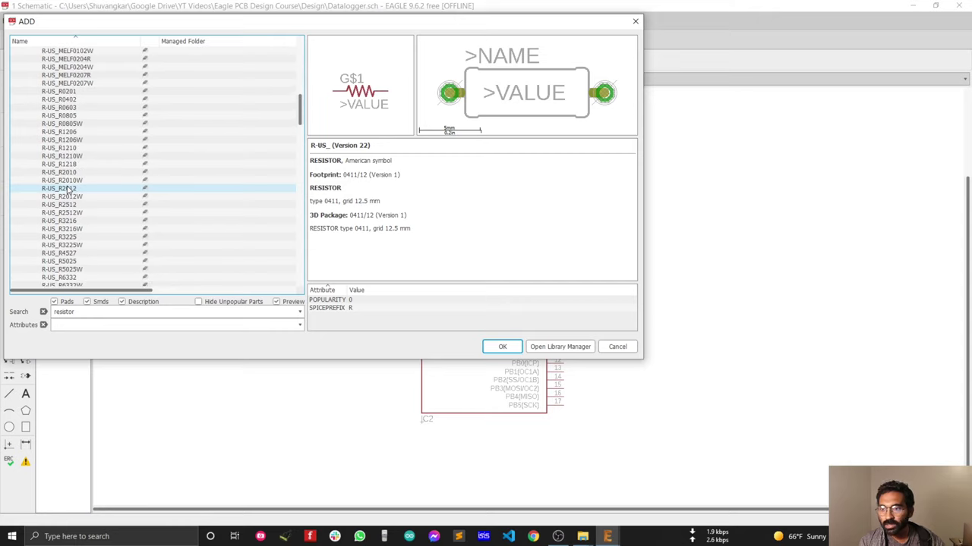
scroll(67, 190, down, 12)
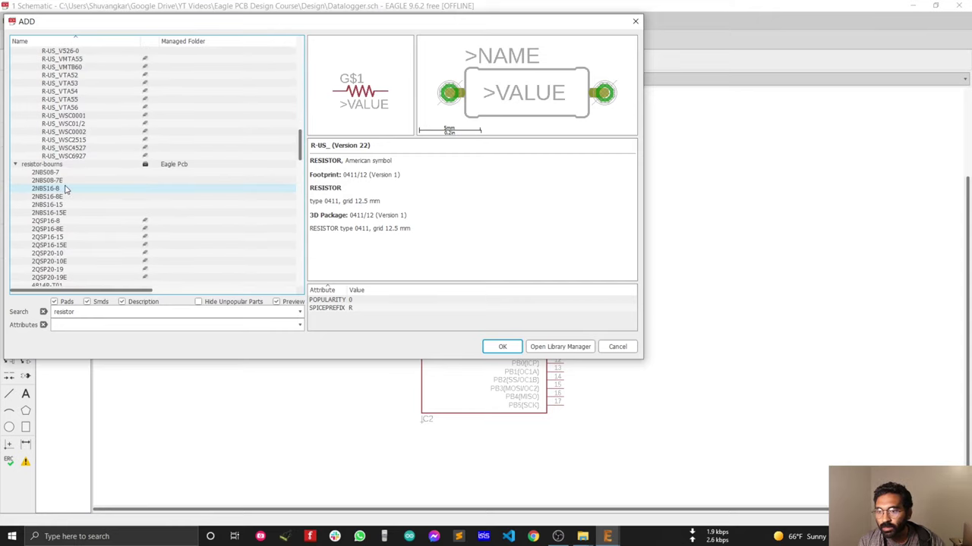
scroll(65, 189, up, 20)
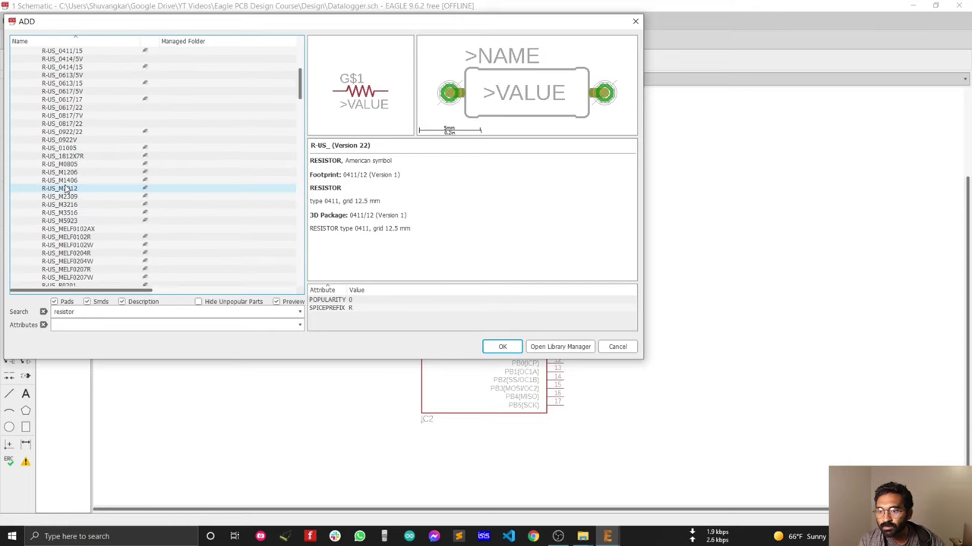
- Preview the footprints of the surface-mount R-US_ variants M3216 and M0805
click(67, 188)
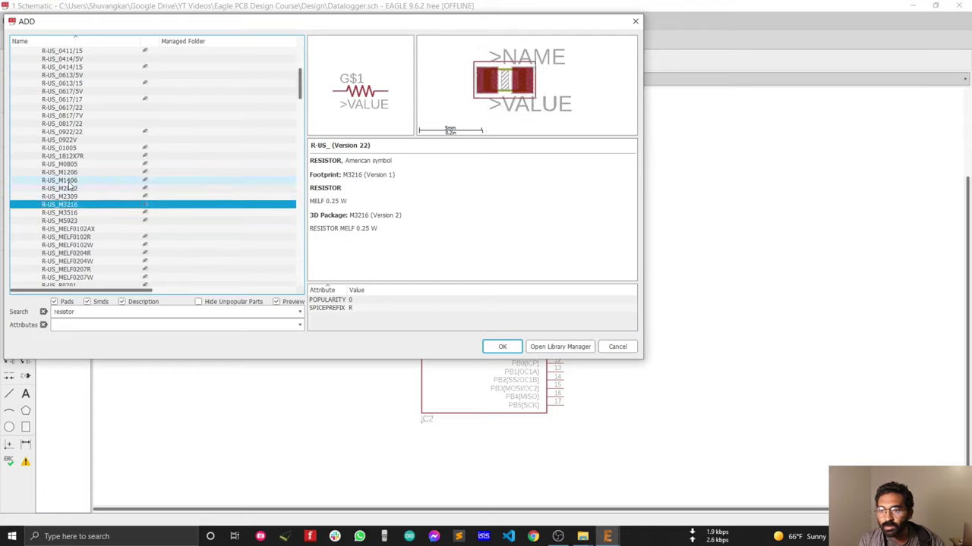
click(71, 180)
click(75, 164)
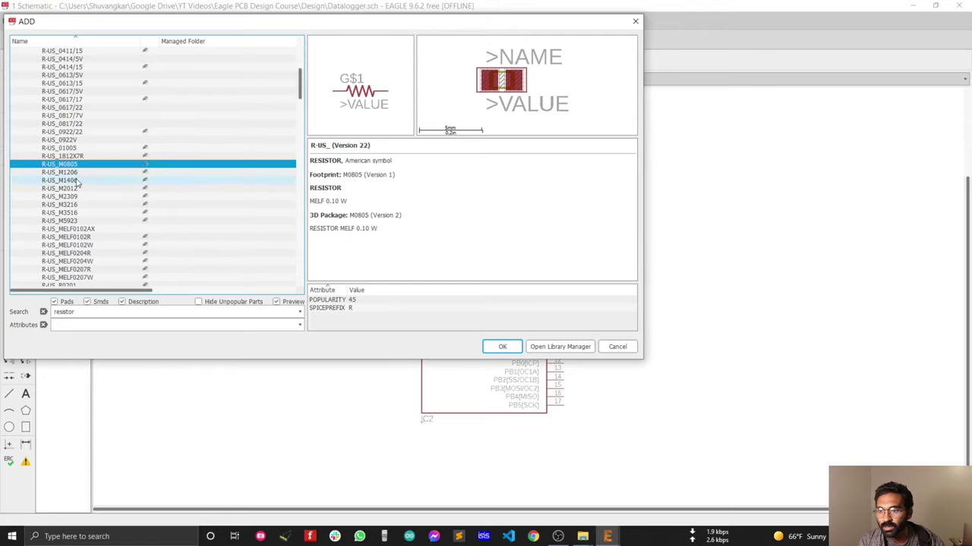
scroll(76, 164, down, 2)
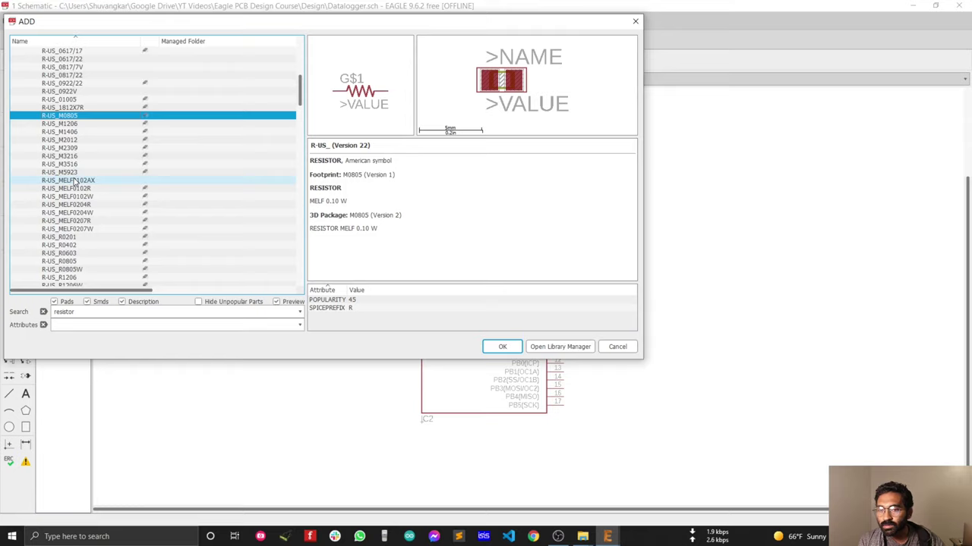
scroll(75, 180, up, 6)
scroll(75, 180, down, 2)
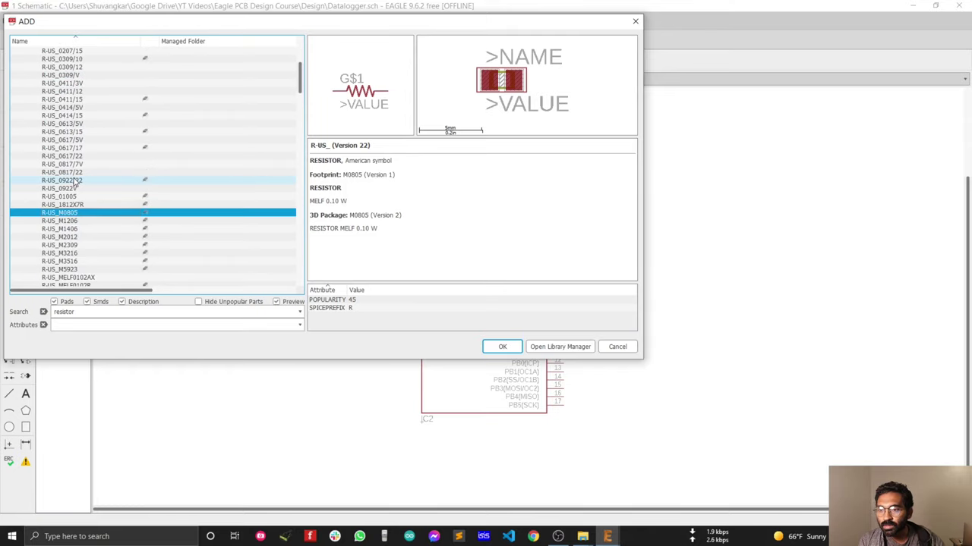
- Compare the R-US_M1206 footprint with its neighbouring variants, such as R-US_1812X7R, R-US_M0805 and R-US_M1406
click(81, 221)
key(Up)
key(Up)
key(Up)
key(Down)
key(Down)
key(Down)
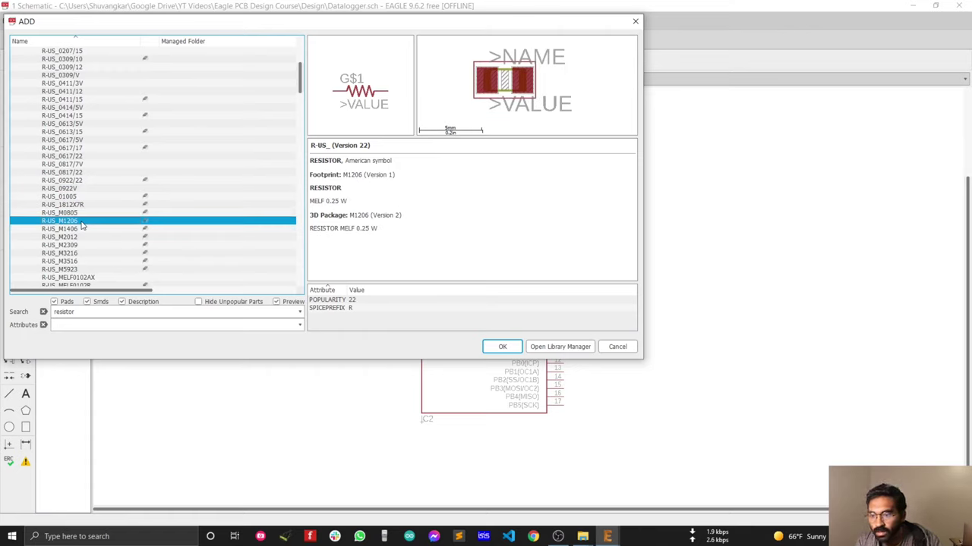
key(Down)
key(Down)
key(Down)
key(Down)
key(Up)
key(Up)
key(Up)
key(Up)
key(Up)
key(Up)
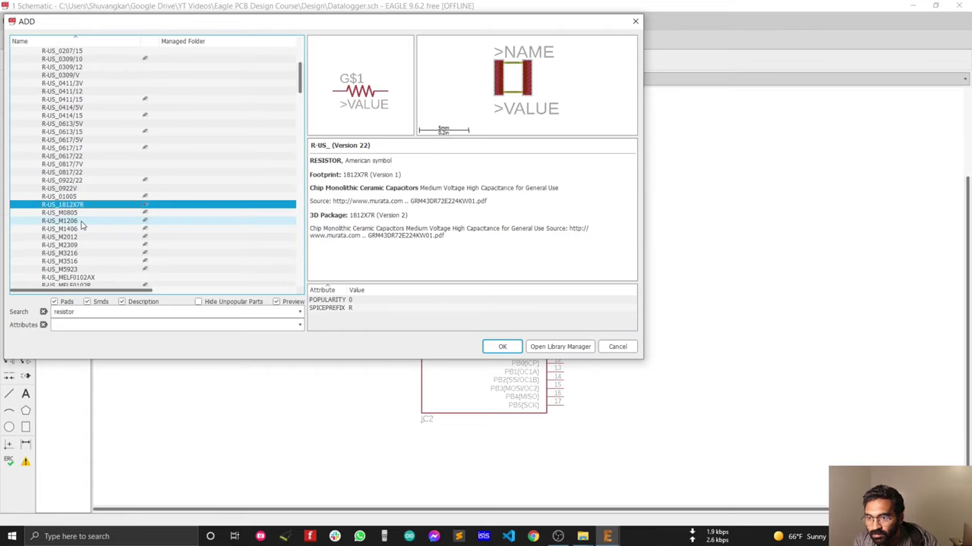
key(Up)
key(Up)
key(Up)
key(Down)
key(Down)
key(Down)
key(Down)
key(Down)
key(Down)
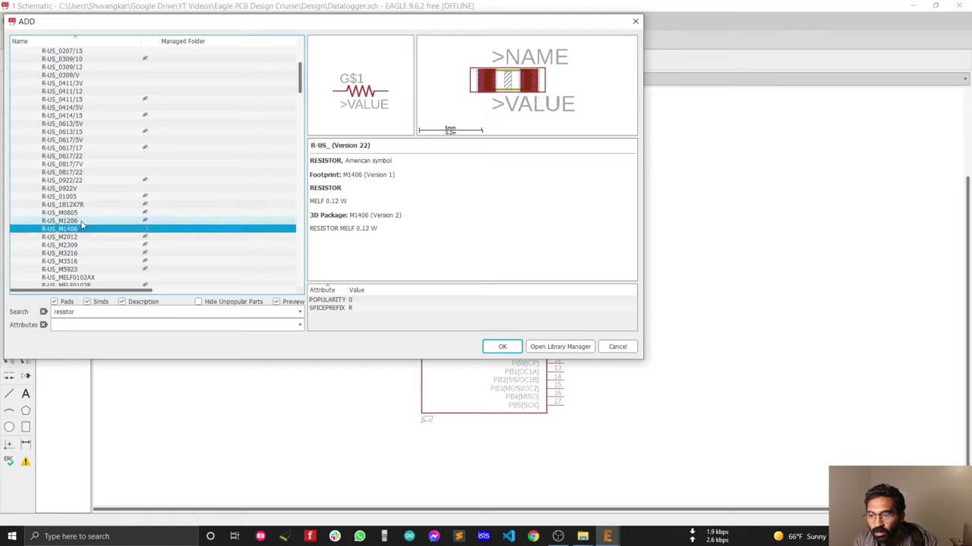
- Look through the remaining M and MELF resistor variants down to R-US_R0603 and preview its footprint
key(Down)
key(Down)
key(Down)
key(Down)
key(Down)
key(Down)
key(Down)
key(Down)
key(Down)
key(Down)
key(Down)
key(Down)
key(Down)
key(Down)
key(Down)
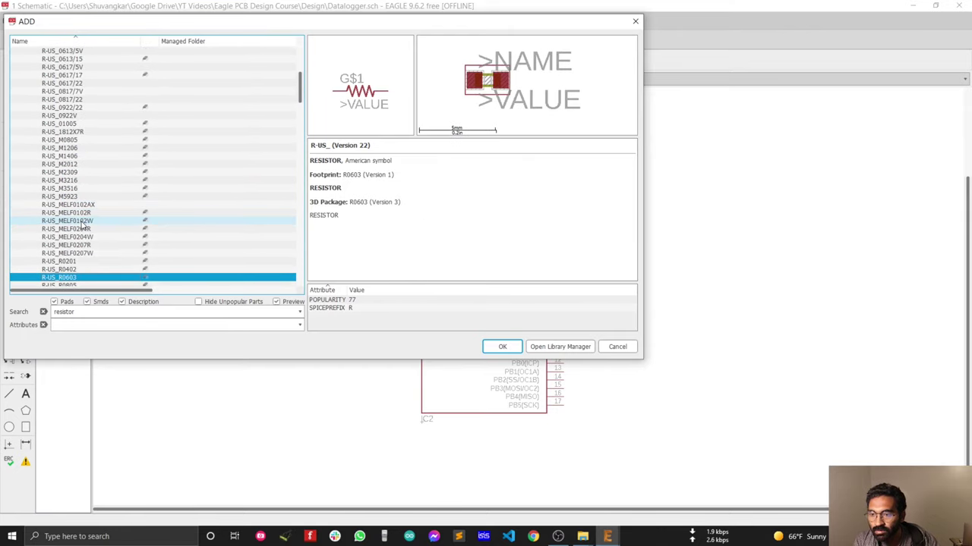
- Place one R-US_R0603 resistor, rotated to vertical, above and to the left of the MEGA8-AI reset pin and finish adding parts
scroll(89, 241, down, 2)
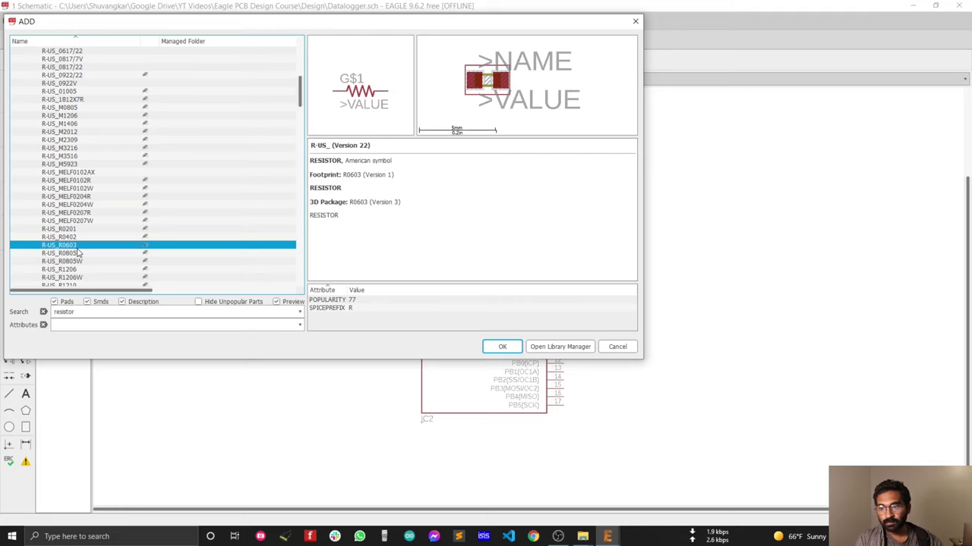
double_click(76, 247)
scroll(445, 168, up, 3)
right_click(351, 204)
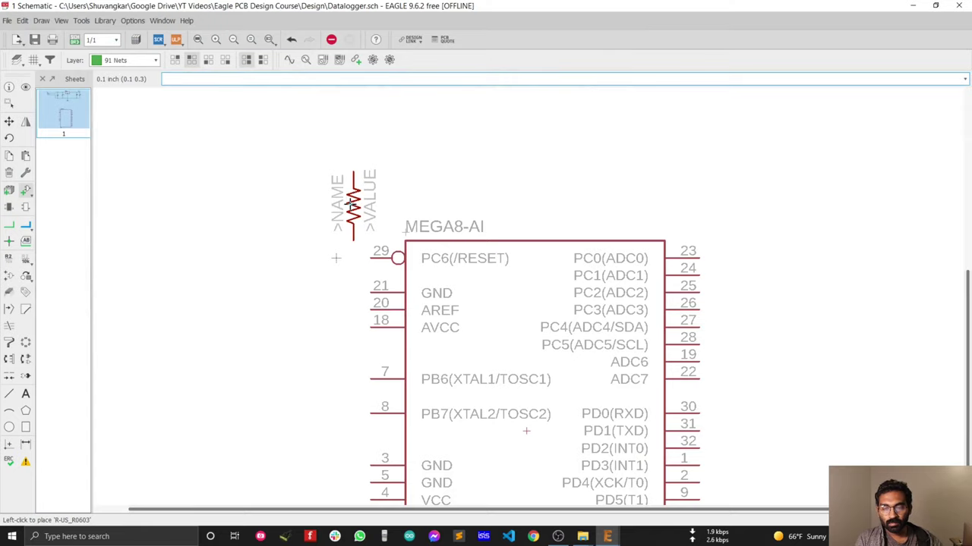
click(300, 196)
scroll(394, 199, down, 2)
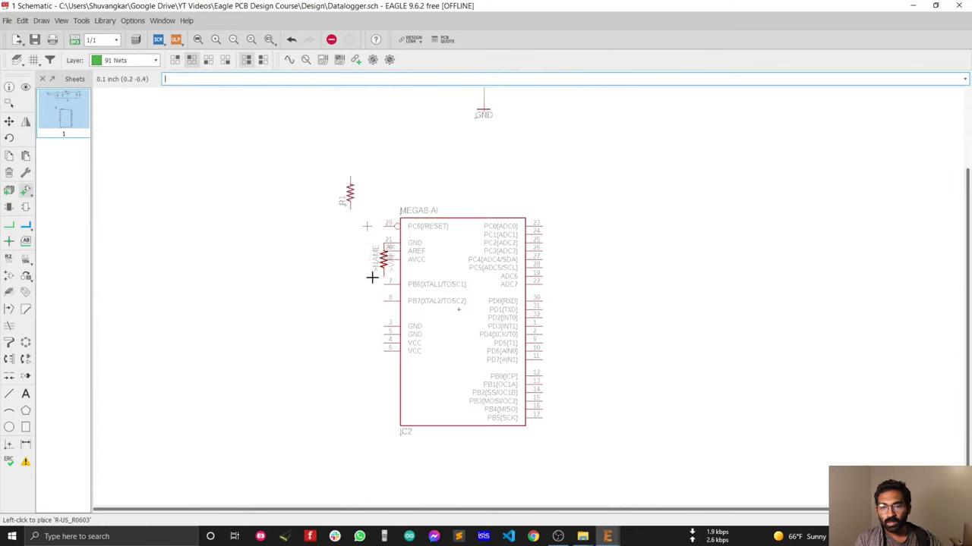
click(9, 121)
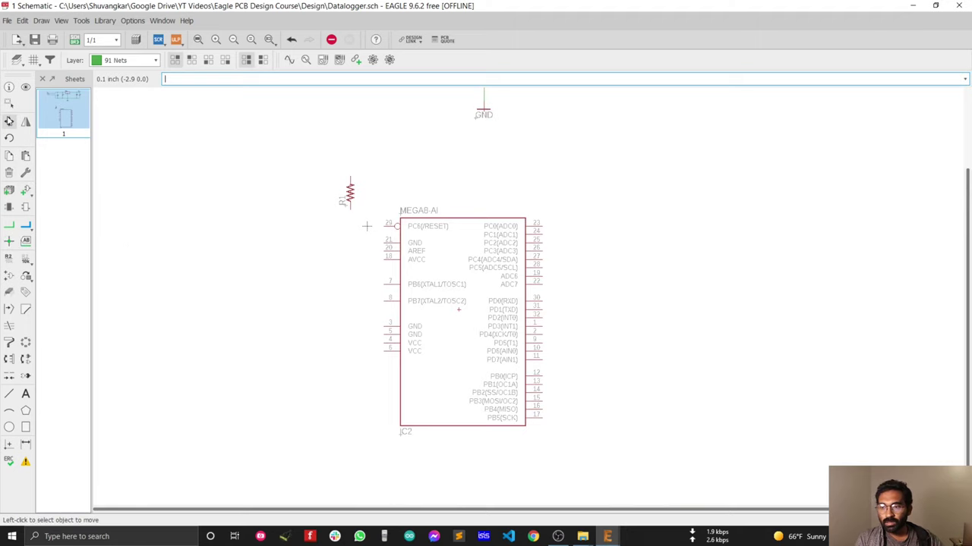
- Draw a net from the lower pin of R1 to the PC6(/RESET) pin 29 of the MEGA8-AI
scroll(339, 206, up, 4)
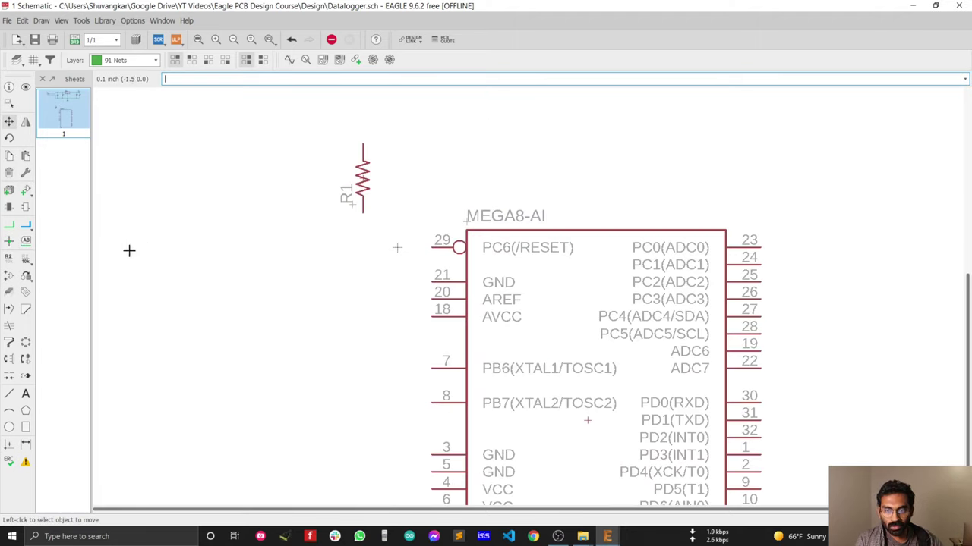
click(9, 225)
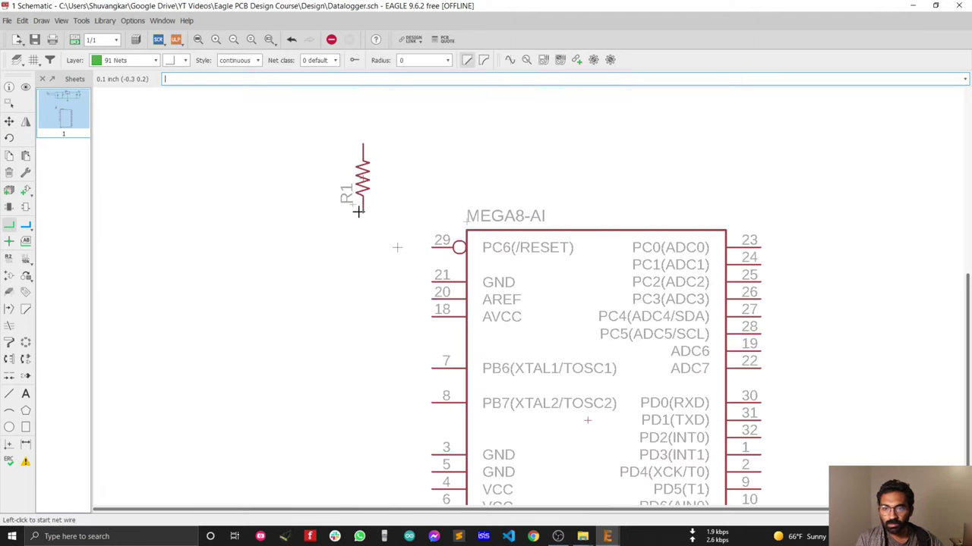
click(362, 213)
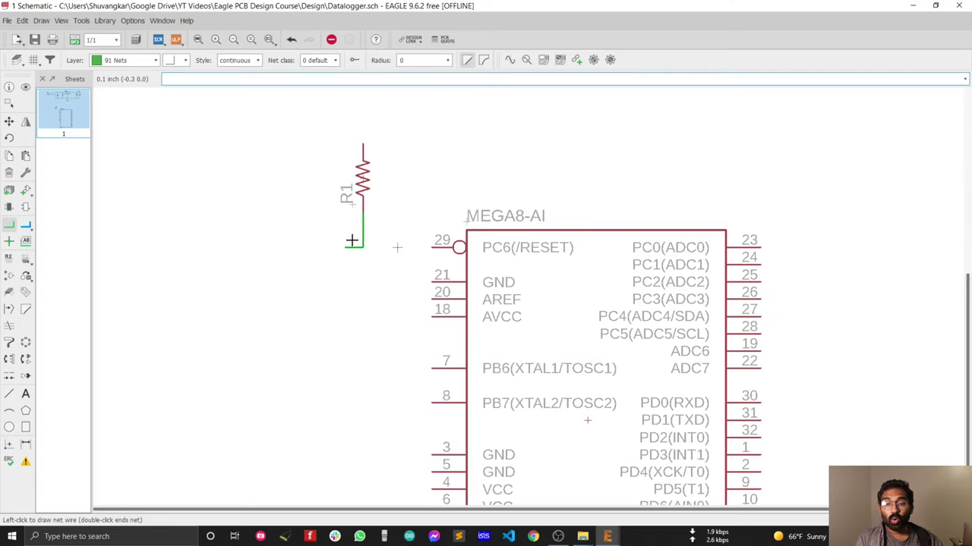
scroll(340, 233, up, 1)
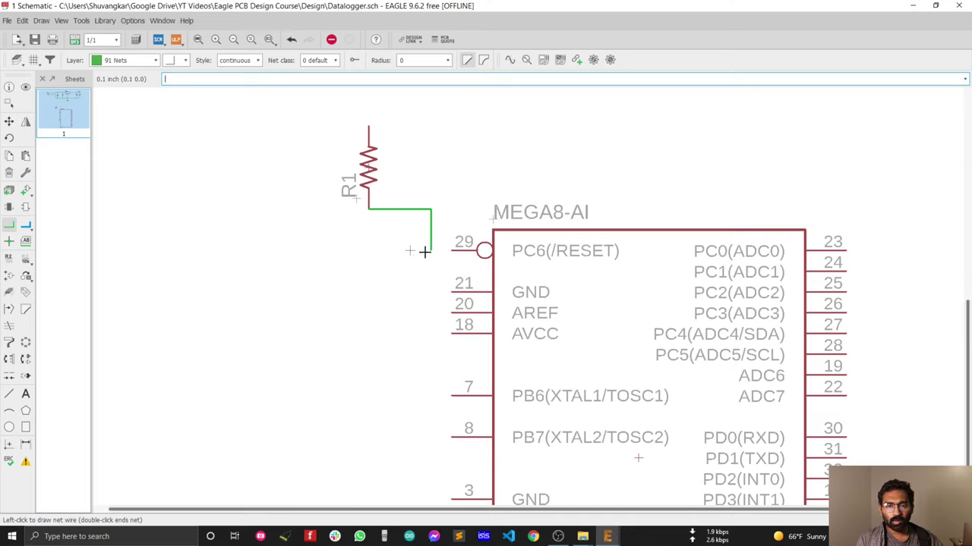
right_click(384, 243)
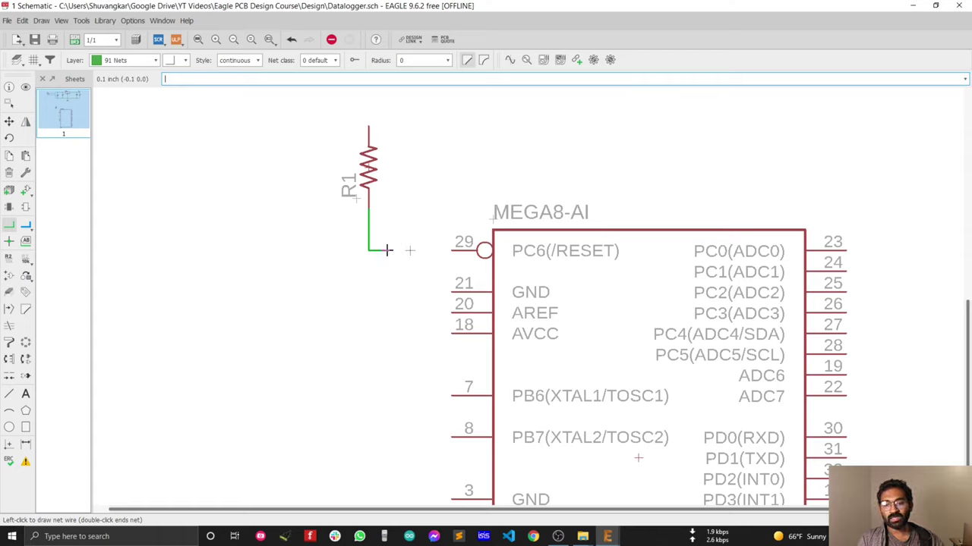
click(448, 244)
scroll(368, 250, down, 5)
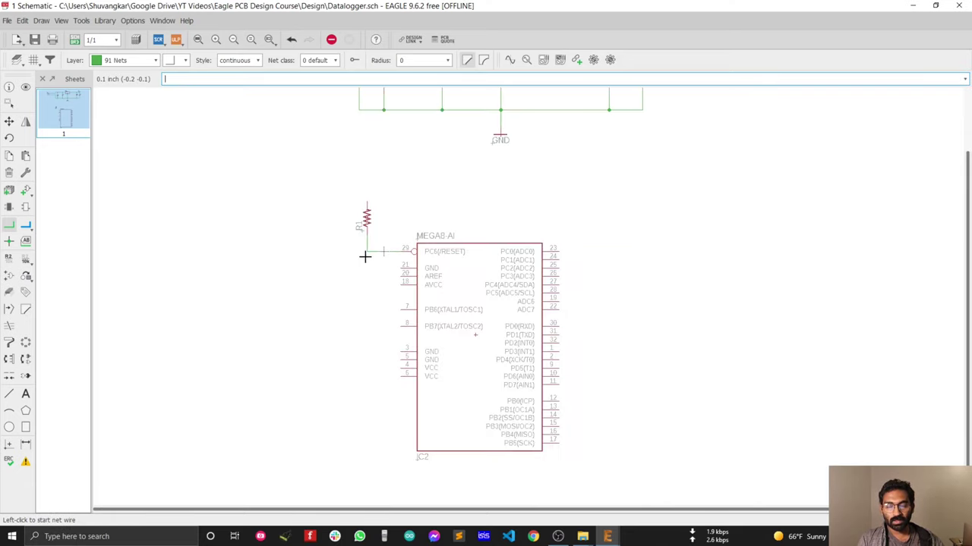
- Draw a net from the upper pin of R1 around the power supply circuit to the VCC junction above C4
scroll(449, 184, up, 3)
scroll(437, 182, up, 1)
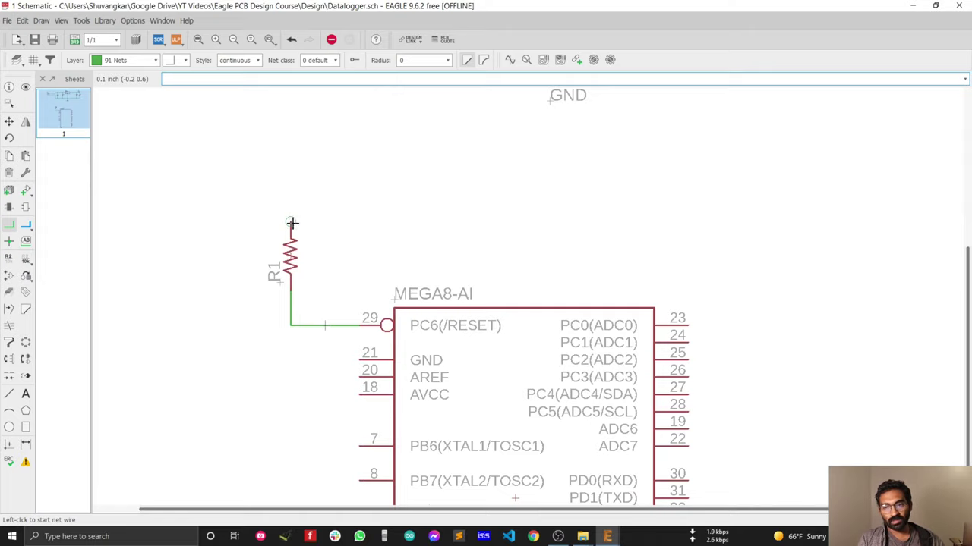
scroll(296, 228, down, 6)
scroll(373, 230, up, 2)
scroll(291, 311, up, 2)
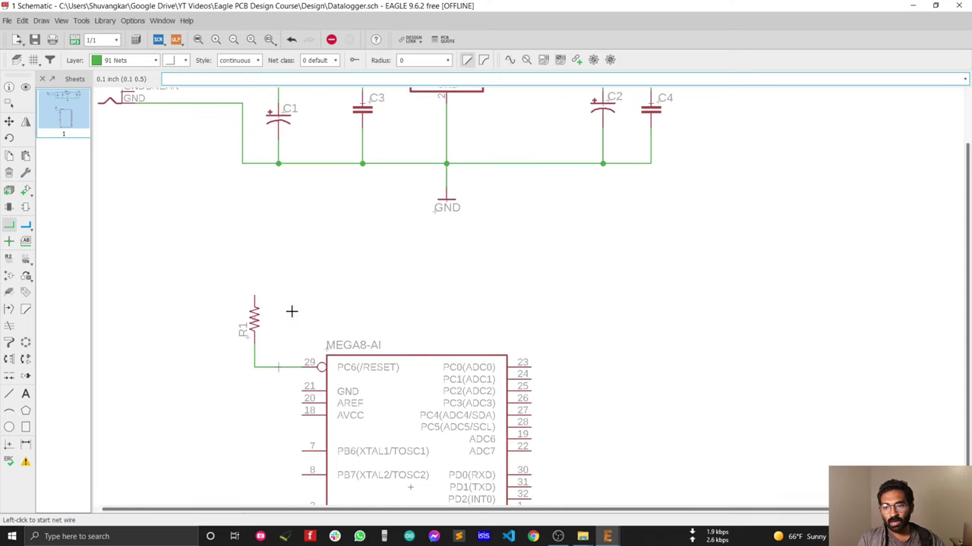
click(254, 296)
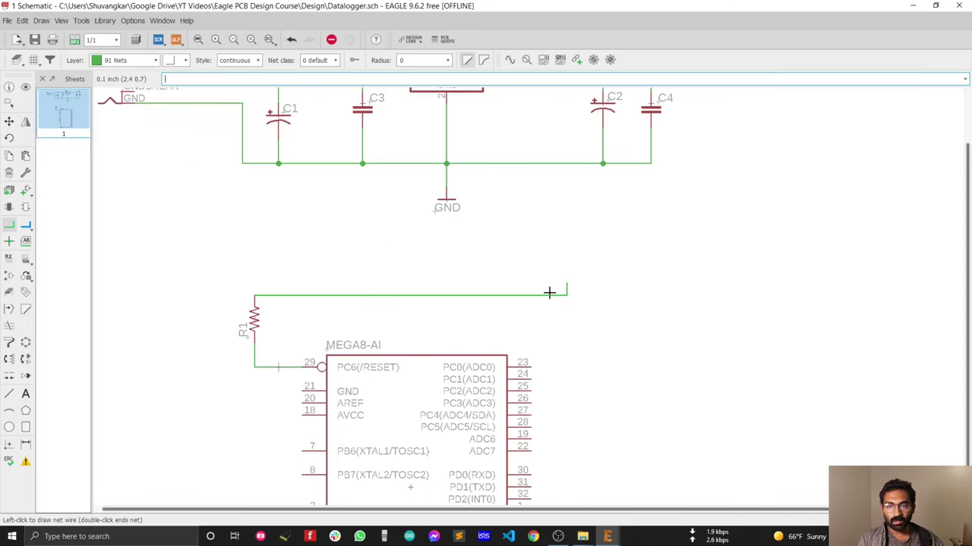
scroll(618, 215, down, 6)
scroll(596, 223, up, 9)
click(584, 212)
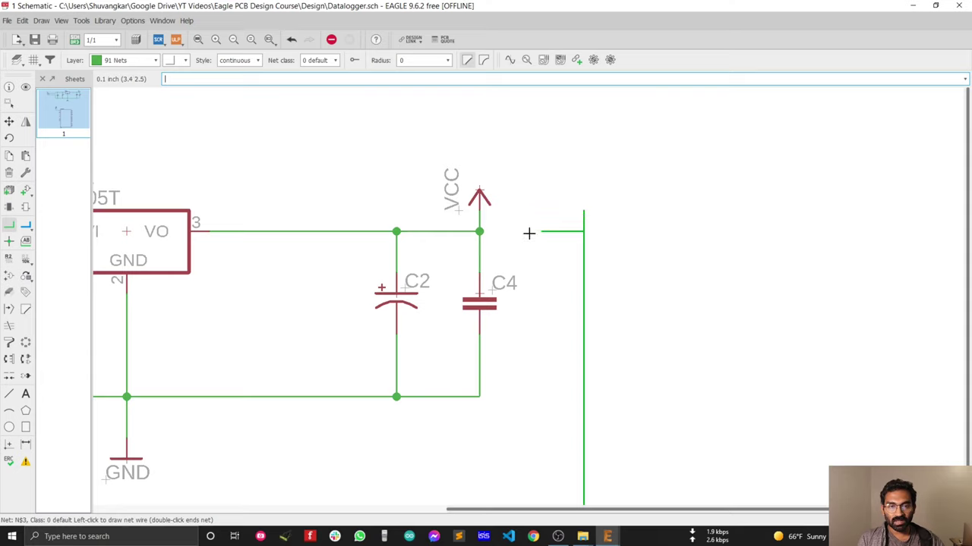
click(479, 231)
scroll(647, 158, down, 5)
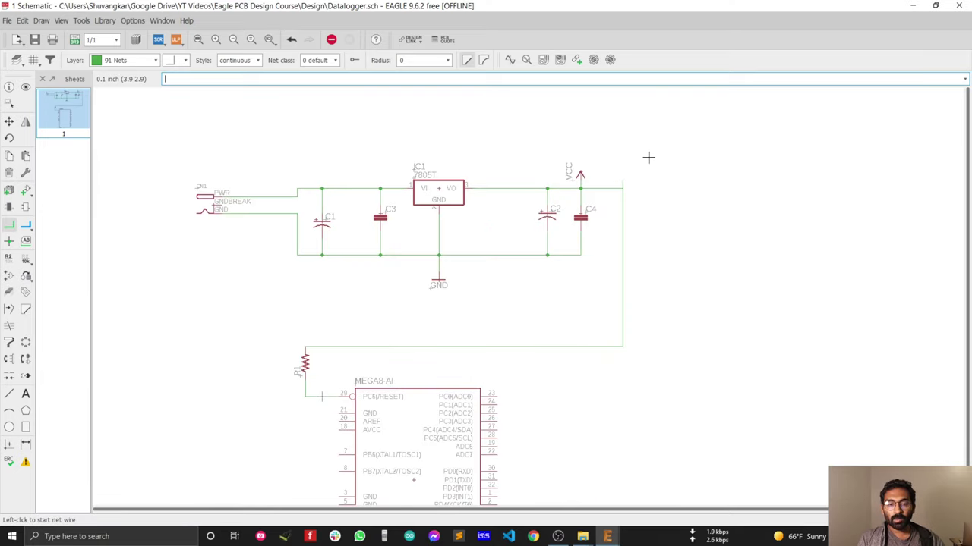
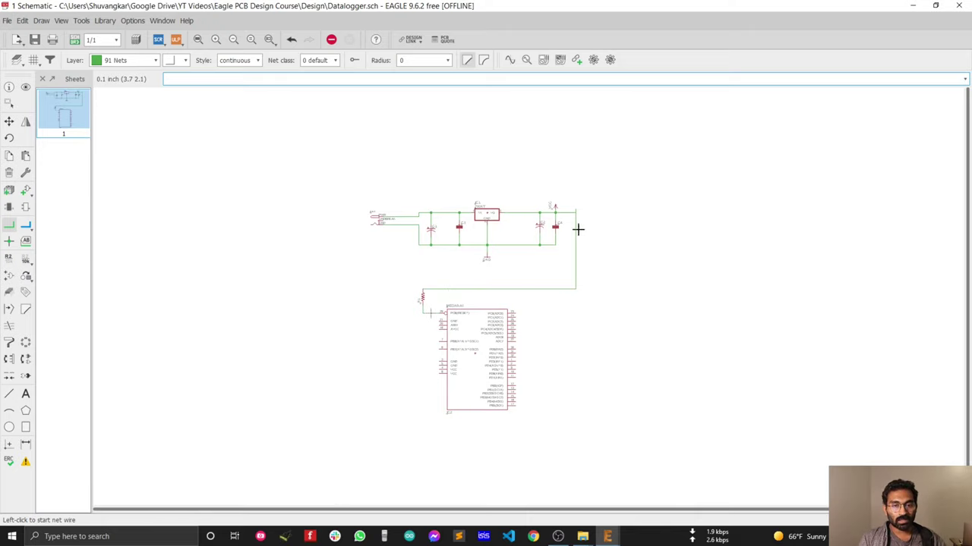
- Delete the long net segments running from the upper pin of R1 to the VCC junction
scroll(578, 229, up, 3)
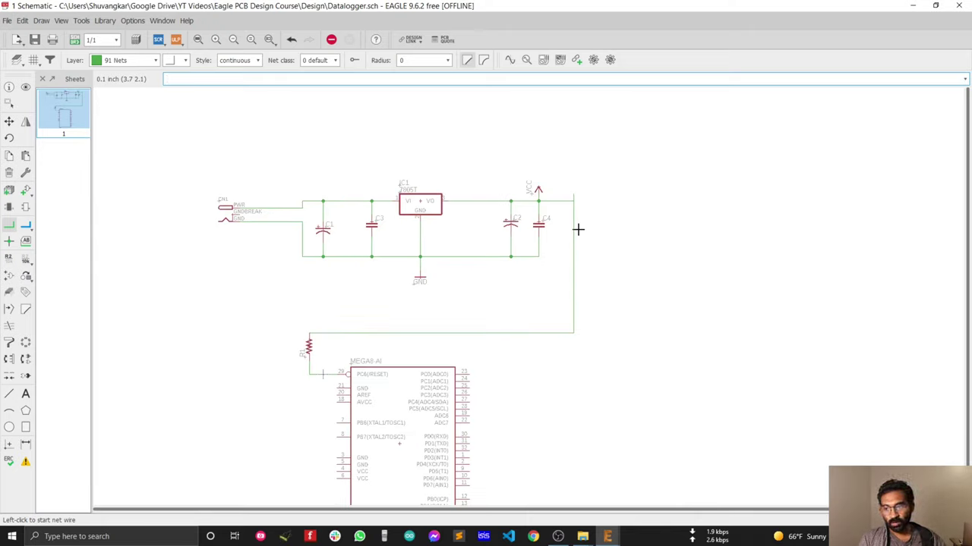
click(9, 174)
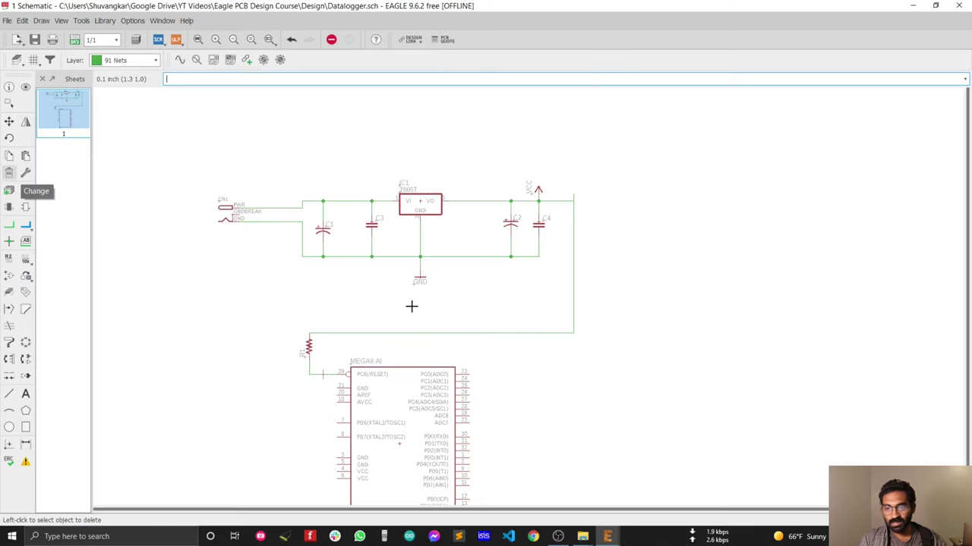
click(449, 333)
click(574, 241)
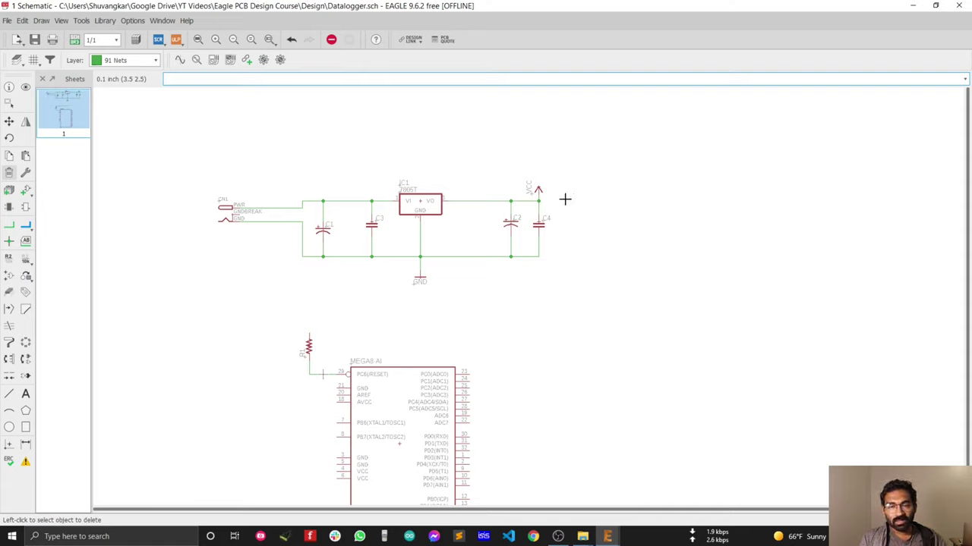
- Copy the VCC supply symbol from the regulator output and place the copy directly above R1
scroll(540, 191, up, 4)
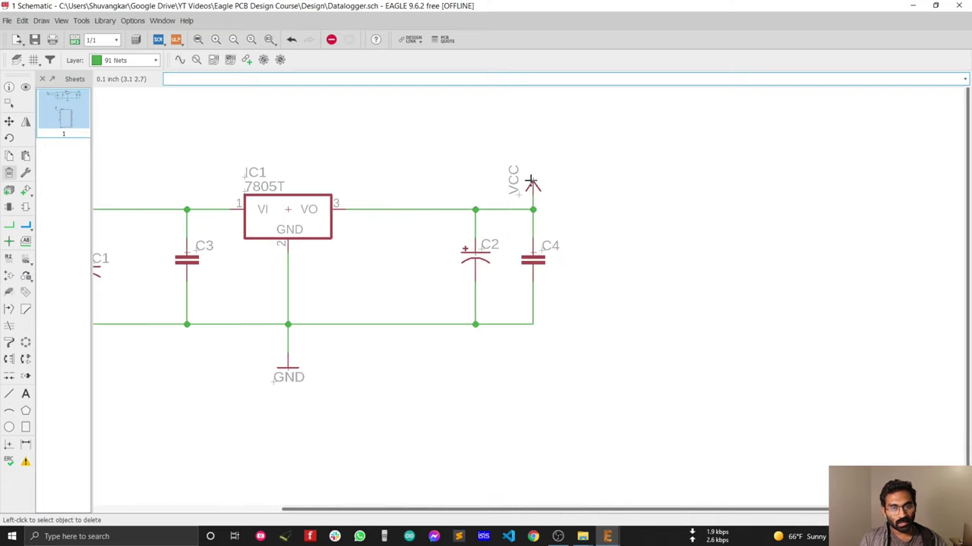
scroll(546, 172, down, 4)
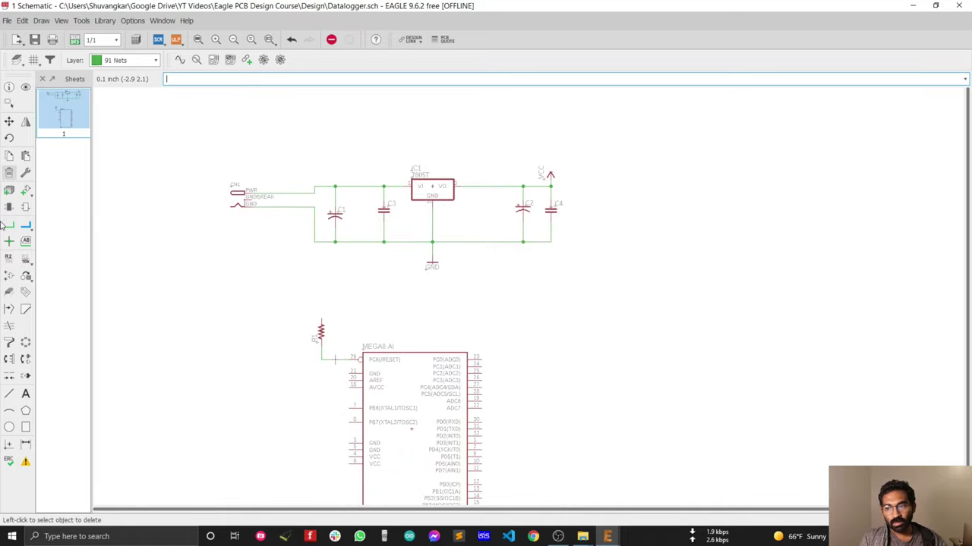
scroll(552, 176, up, 1)
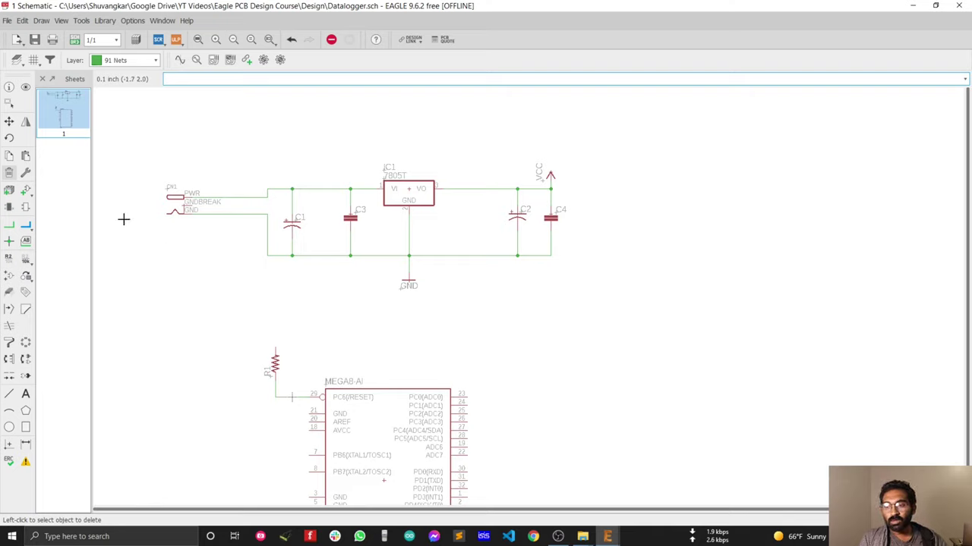
click(9, 158)
scroll(517, 162, up, 4)
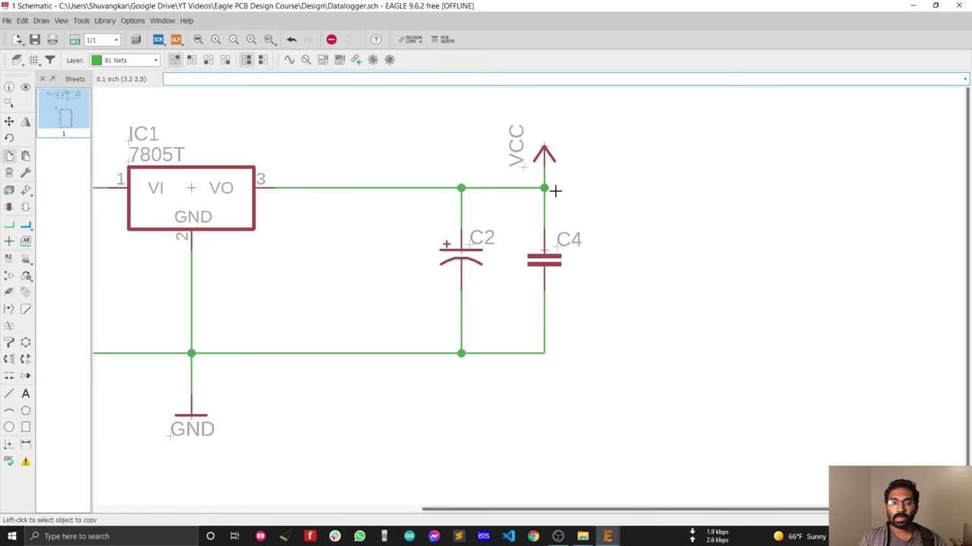
click(542, 139)
scroll(642, 149, down, 5)
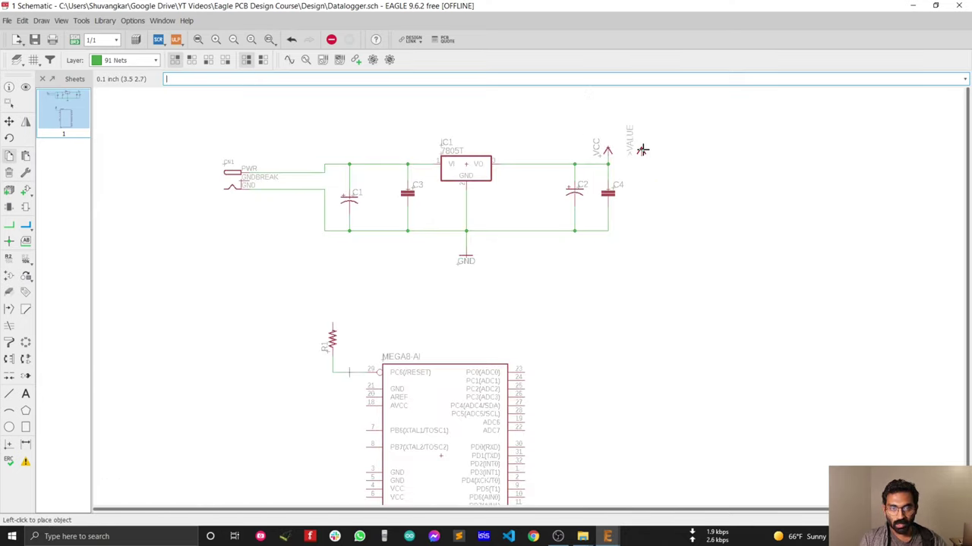
scroll(455, 239, up, 6)
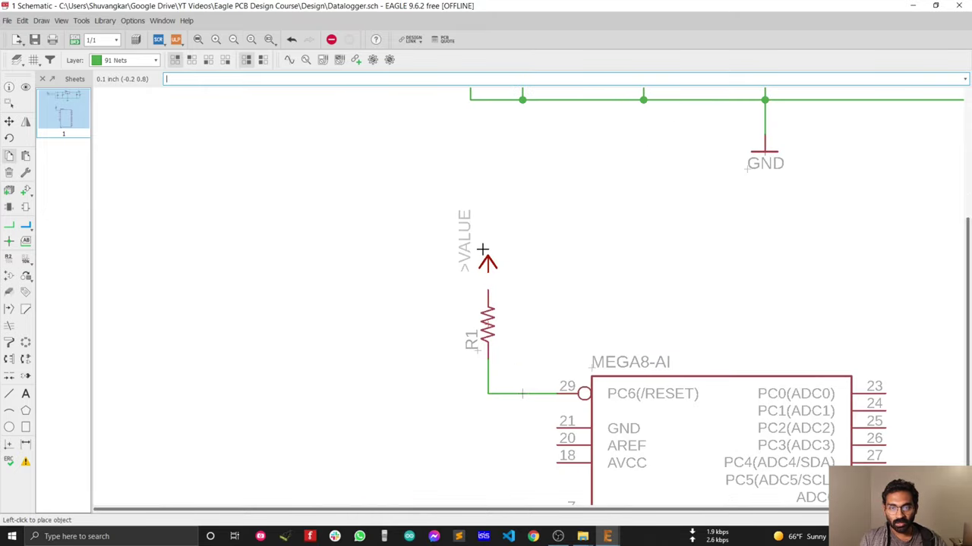
click(492, 275)
scroll(463, 207, down, 1)
scroll(463, 207, down, 2)
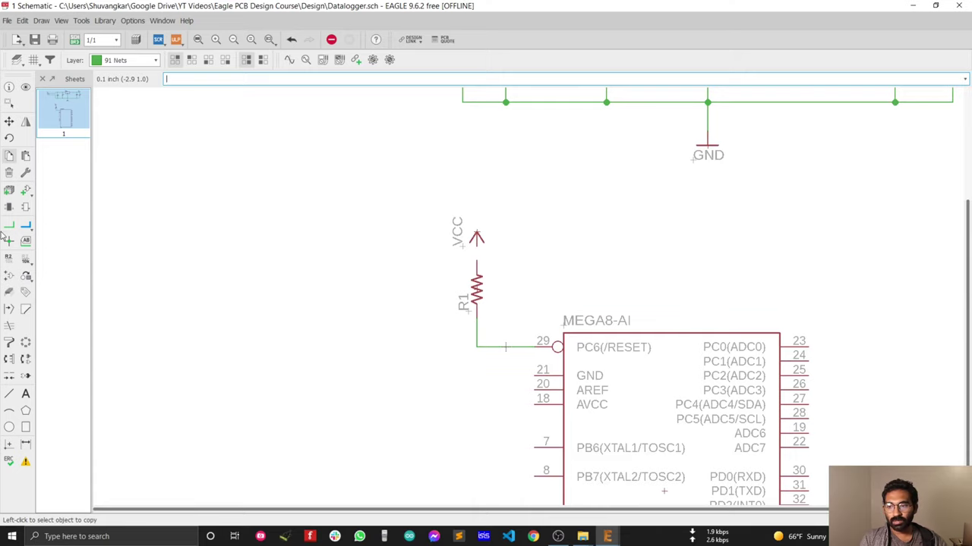
- Draw a net from the upper pin of R1 to the VCC supply symbol directly above it
click(9, 225)
scroll(494, 247, up, 2)
scroll(494, 247, down, 1)
click(462, 269)
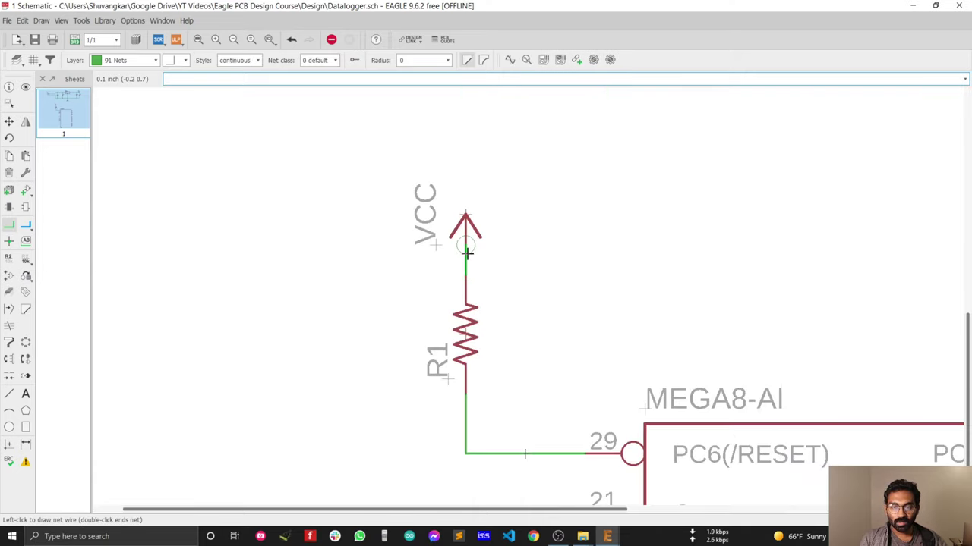
click(462, 245)
- Examine the power supply circuit with its VCC and GND symbols and the MEGA8-AI section below it
scroll(461, 243, down, 2)
scroll(414, 275, down, 2)
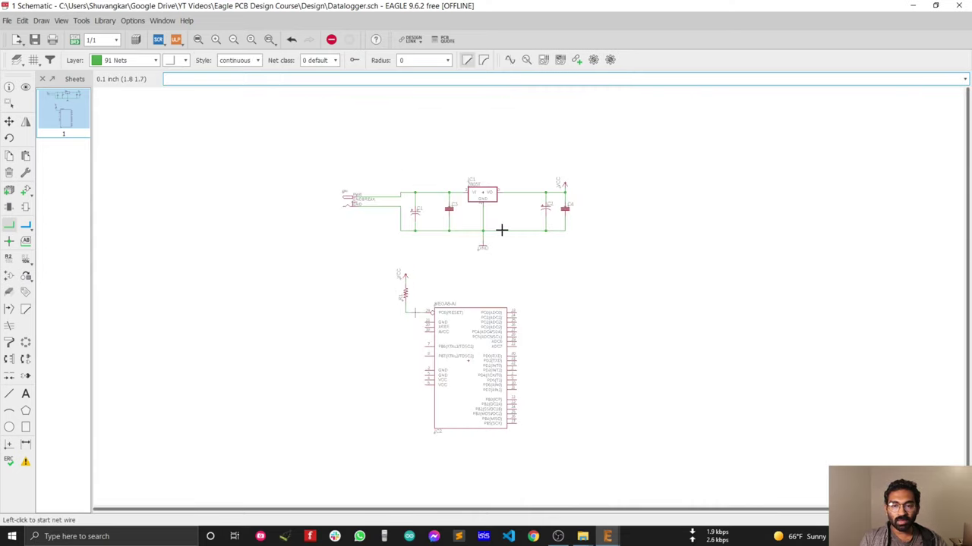
scroll(471, 258, up, 1)
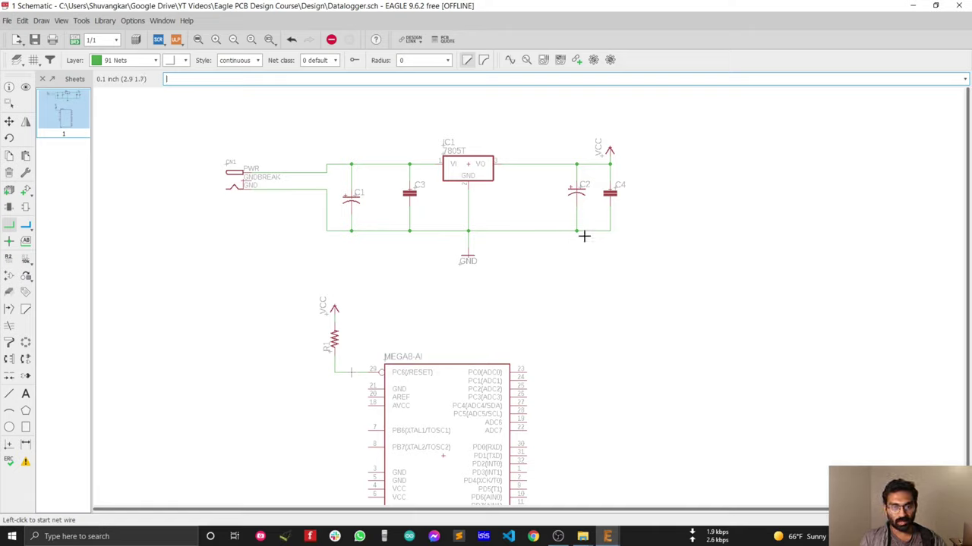
scroll(451, 240, down, 2)
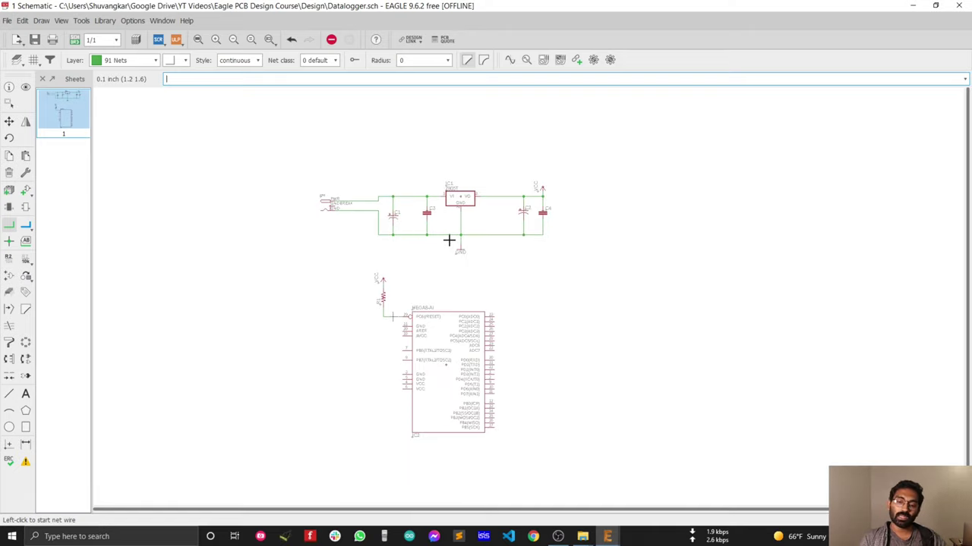
scroll(384, 300, up, 4)
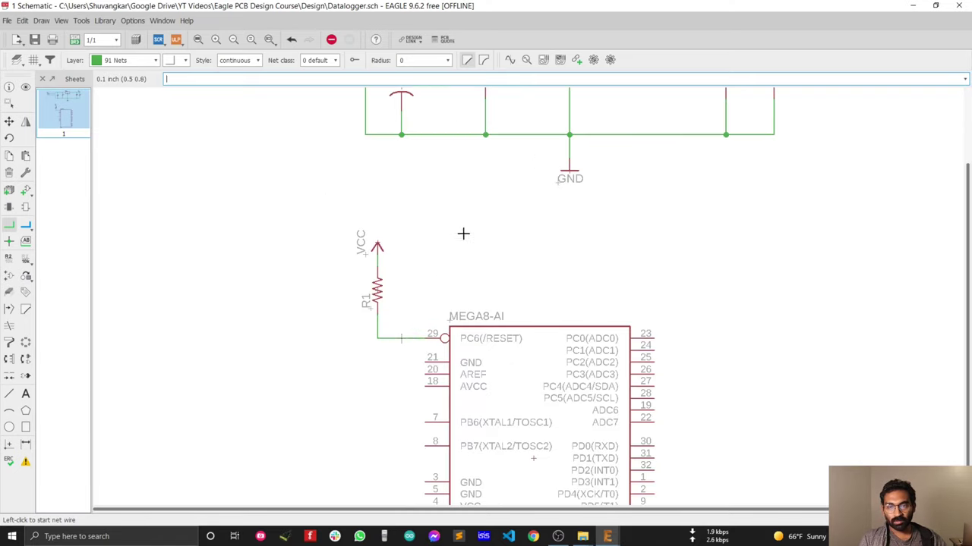
scroll(482, 228, down, 3)
scroll(522, 215, up, 4)
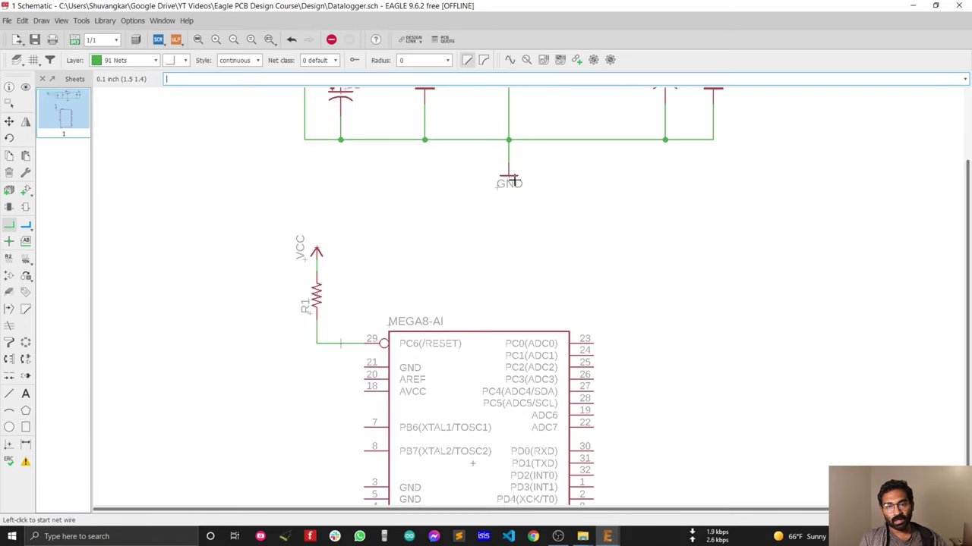
scroll(496, 221, down, 3)
scroll(502, 316, up, 2)
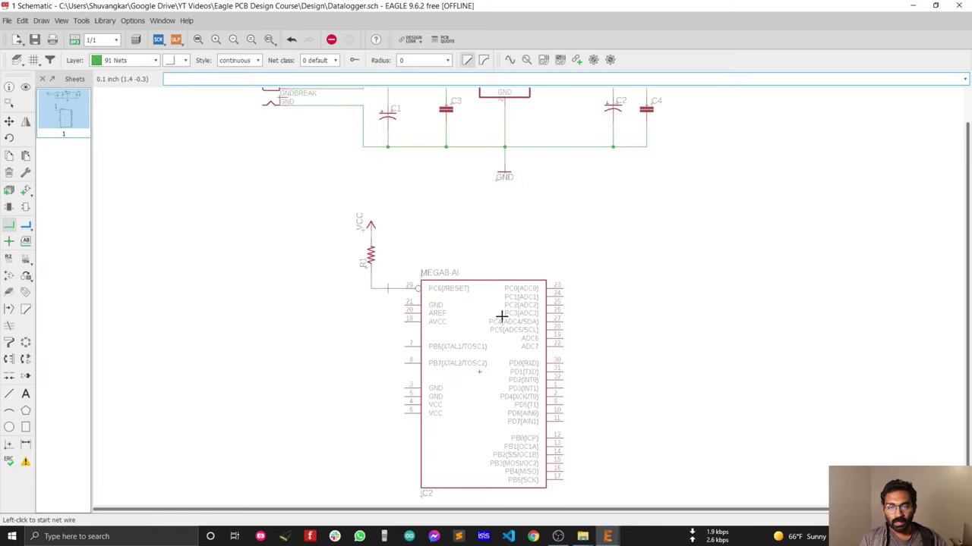
scroll(486, 258, down, 2)
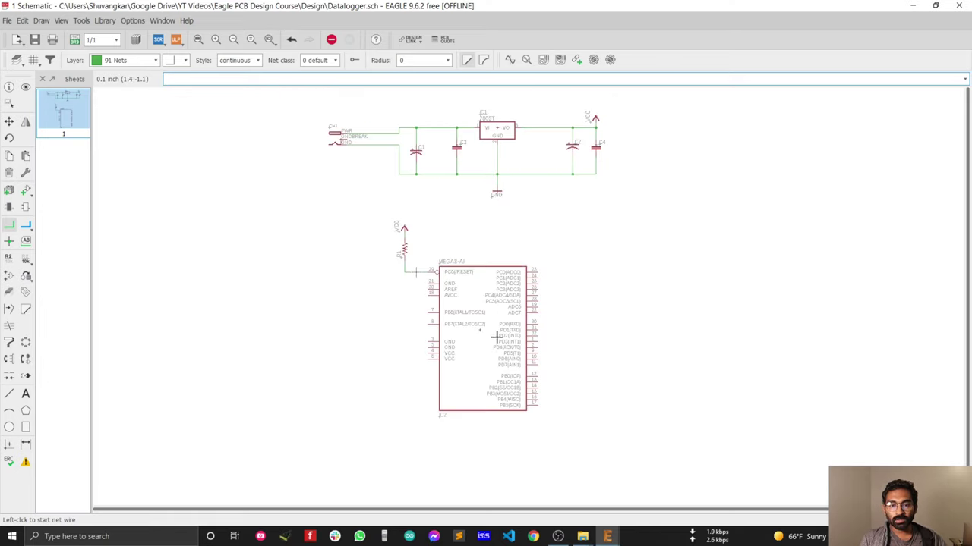
scroll(501, 334, up, 4)
scroll(478, 200, down, 1)
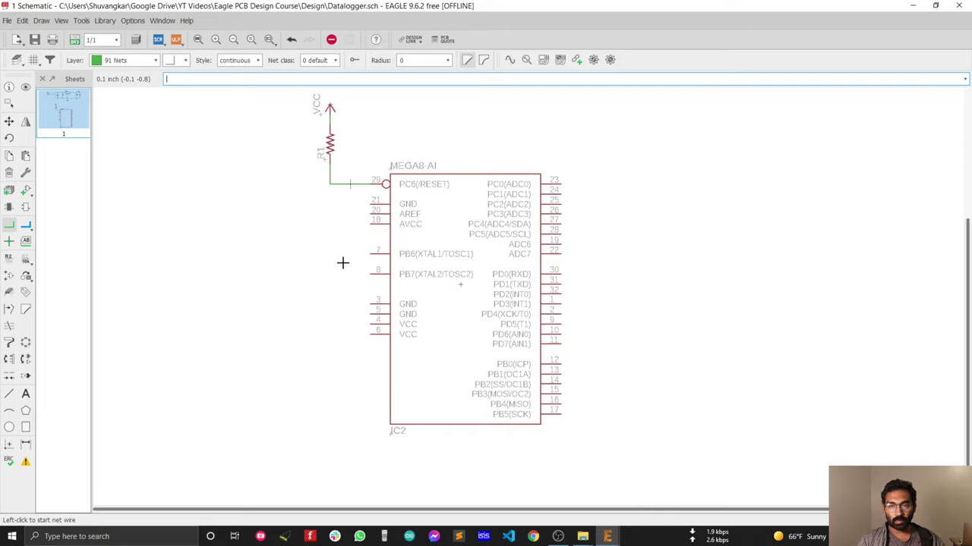
- Search the part library for crystal*
click(25, 191)
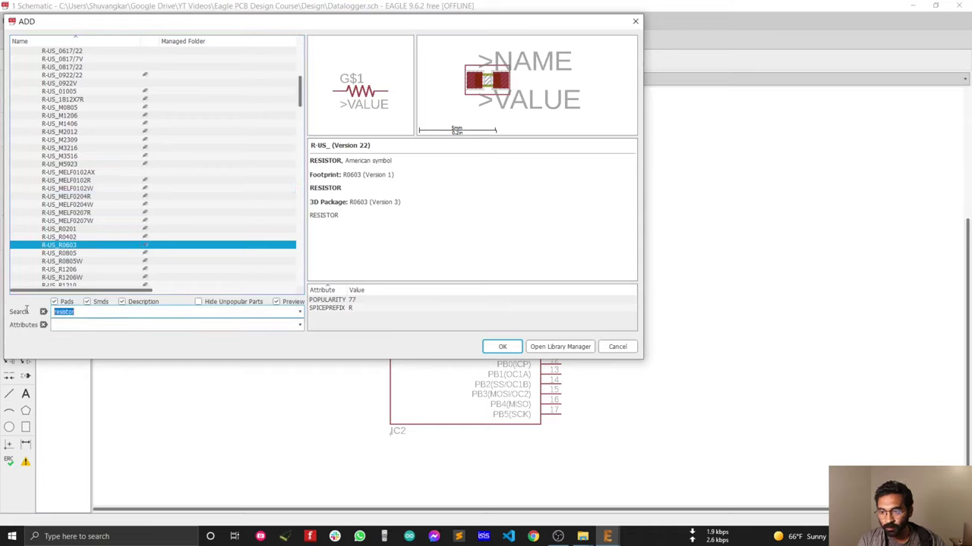
text(crystal*)
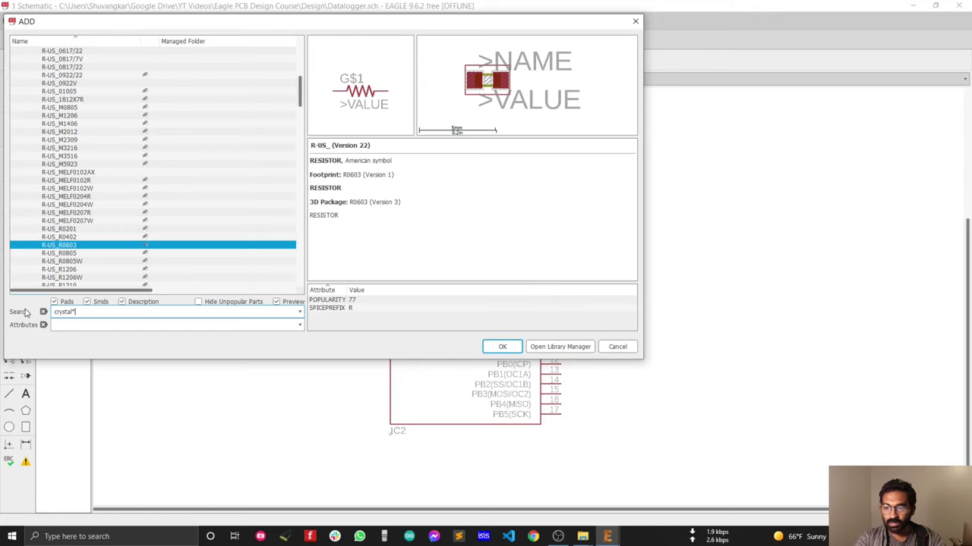
key(Return)
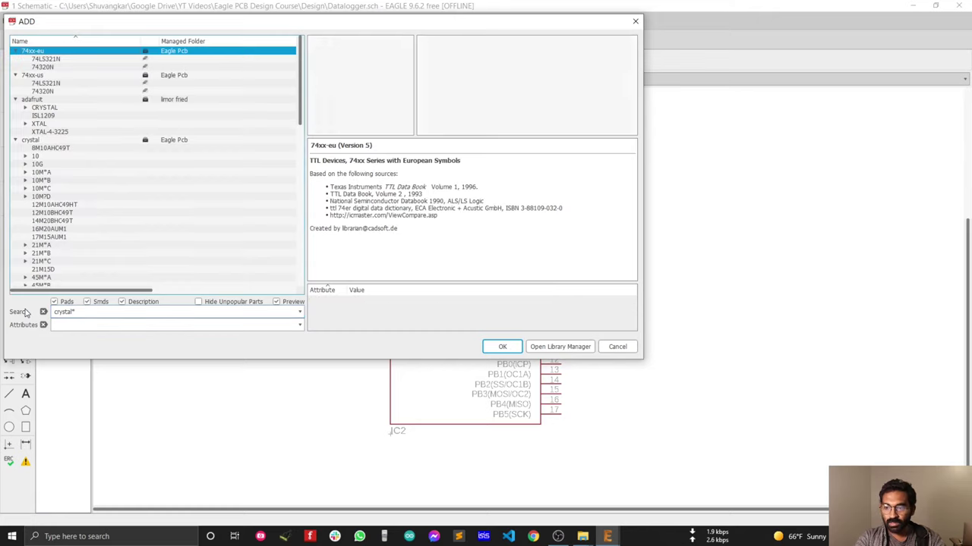
- Add the XTAL/S crystal from the special library and place it to the left of the MEGA8-AI
click(49, 131)
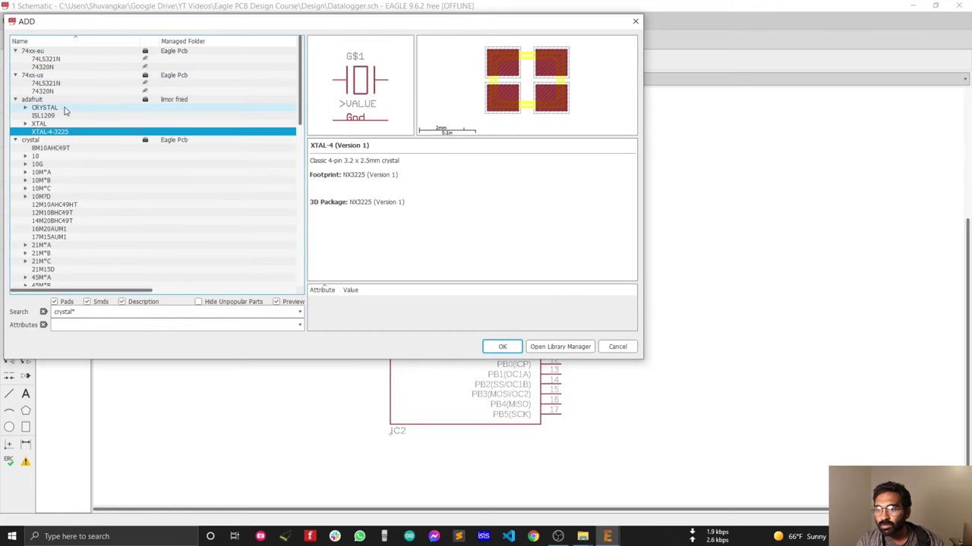
scroll(66, 129, down, 15)
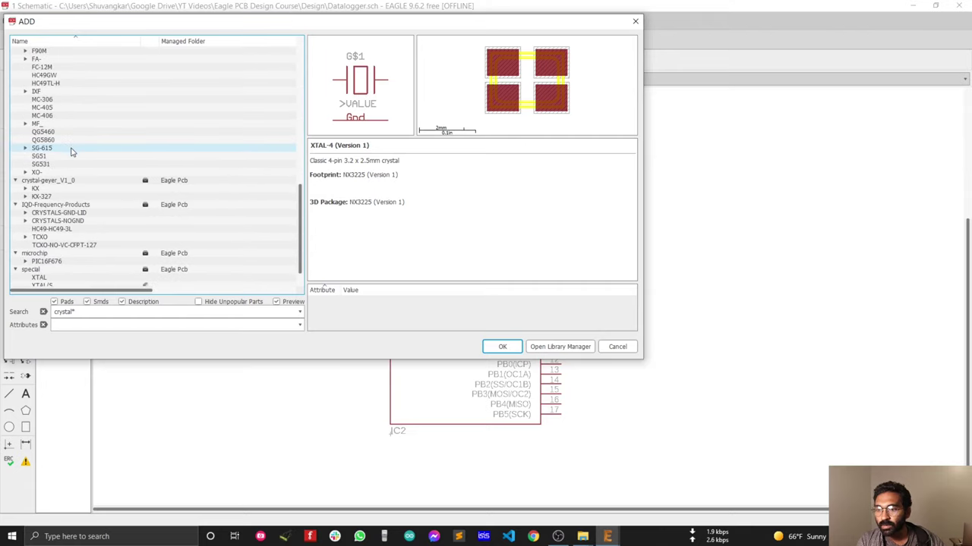
scroll(71, 152, down, 2)
click(63, 245)
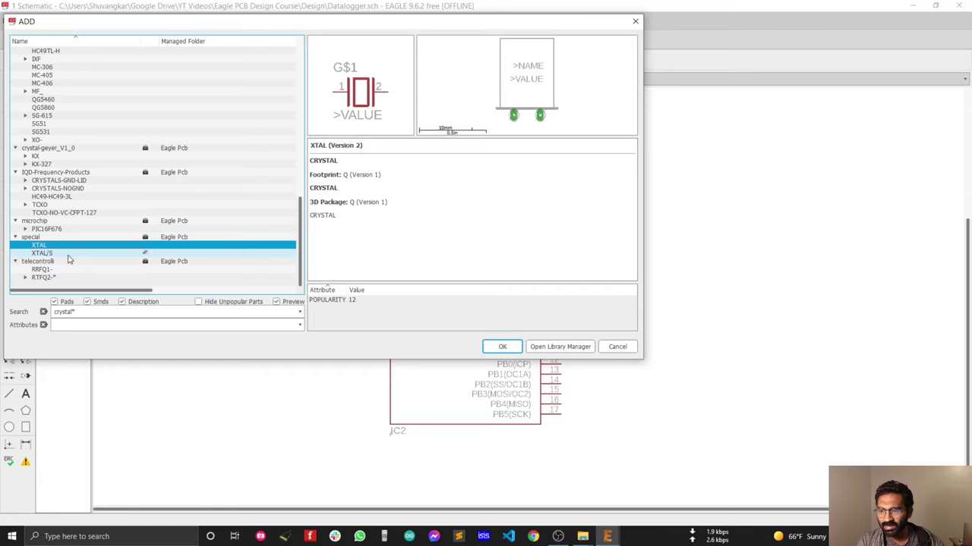
click(67, 255)
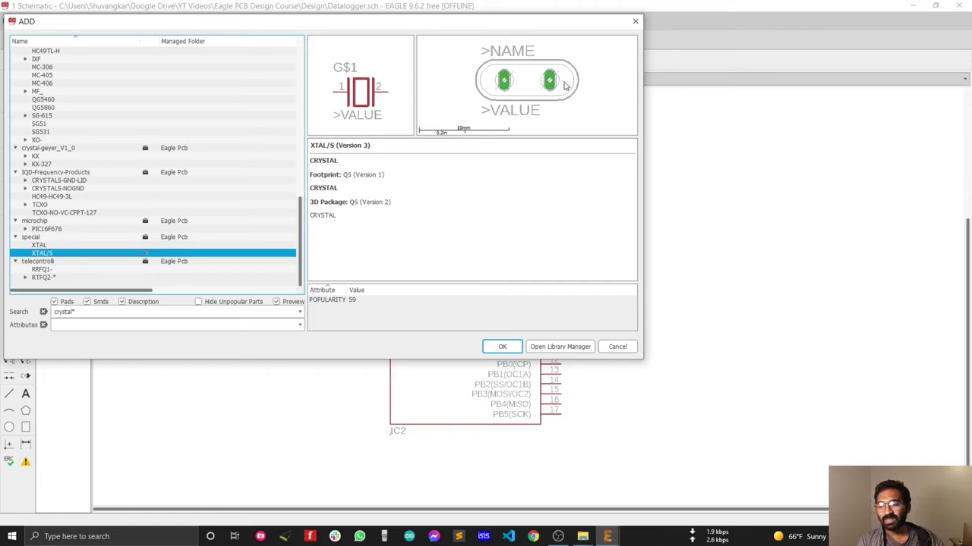
double_click(48, 254)
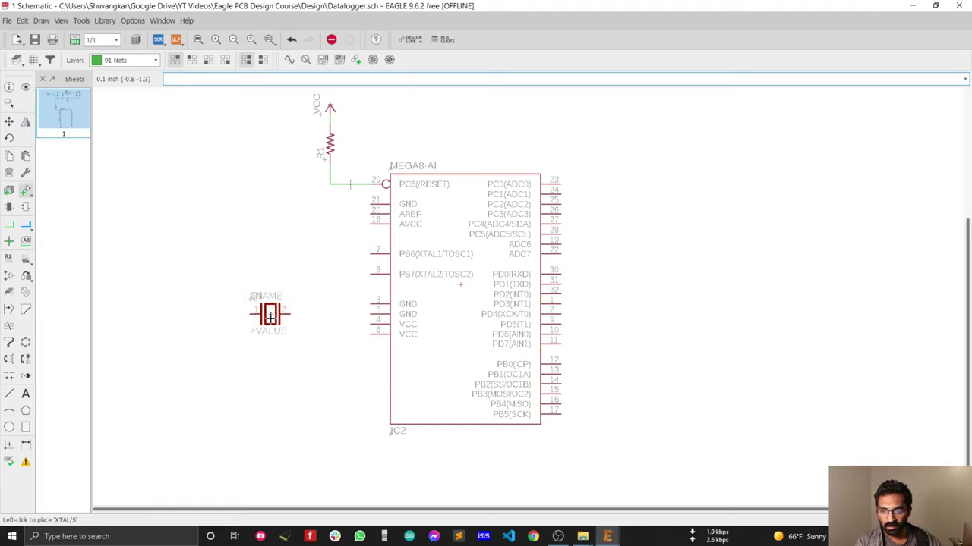
click(269, 315)
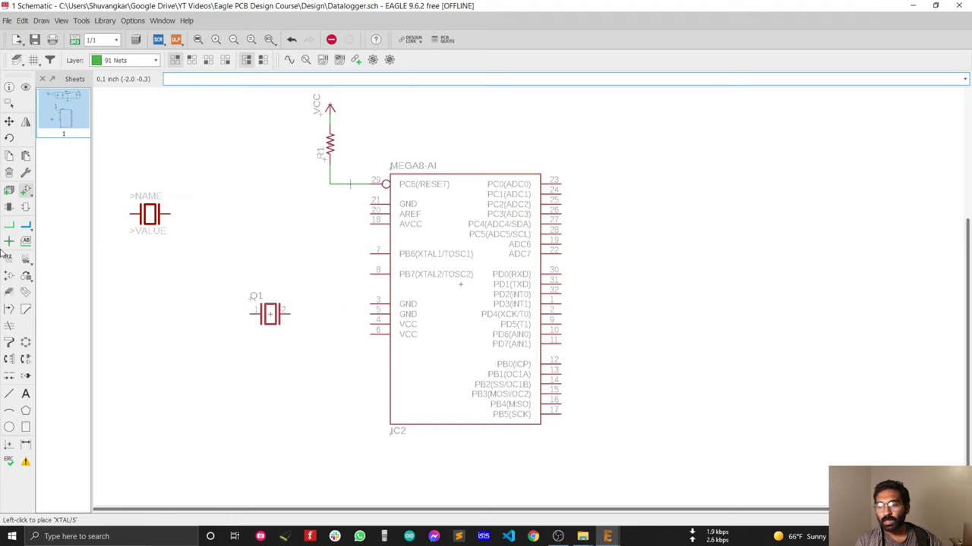
- Search the part library for capacitor and expand the C-EU family in the rcl library
click(25, 191)
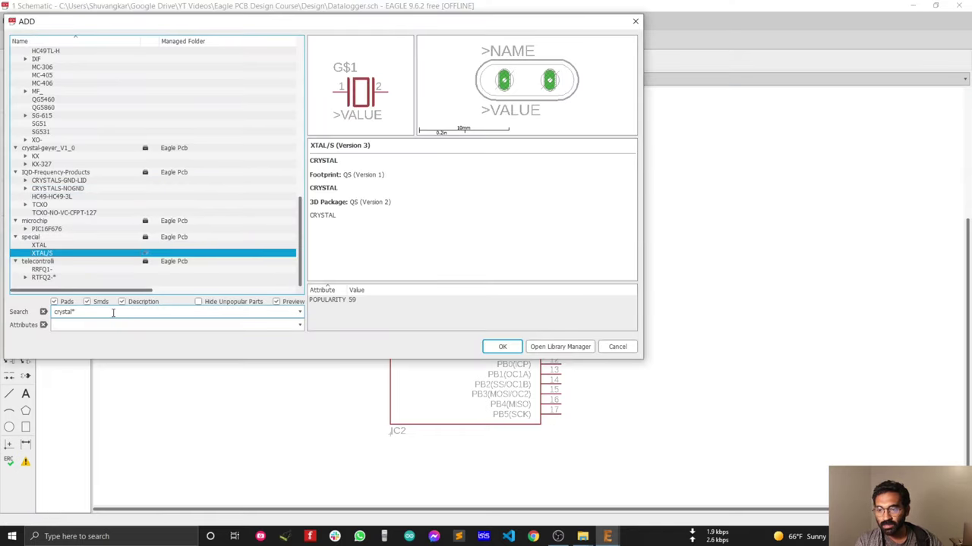
key(BackSpace)
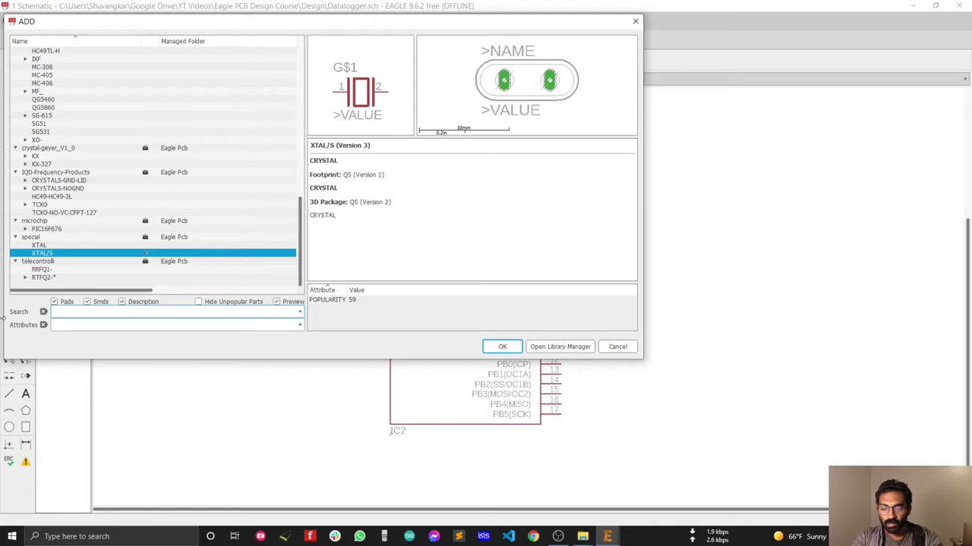
text(capacitor)
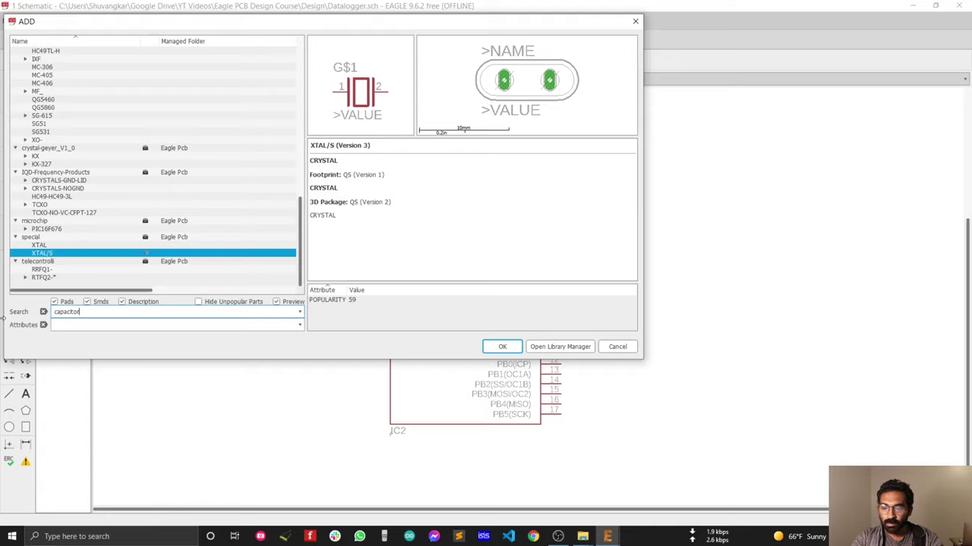
key(Return)
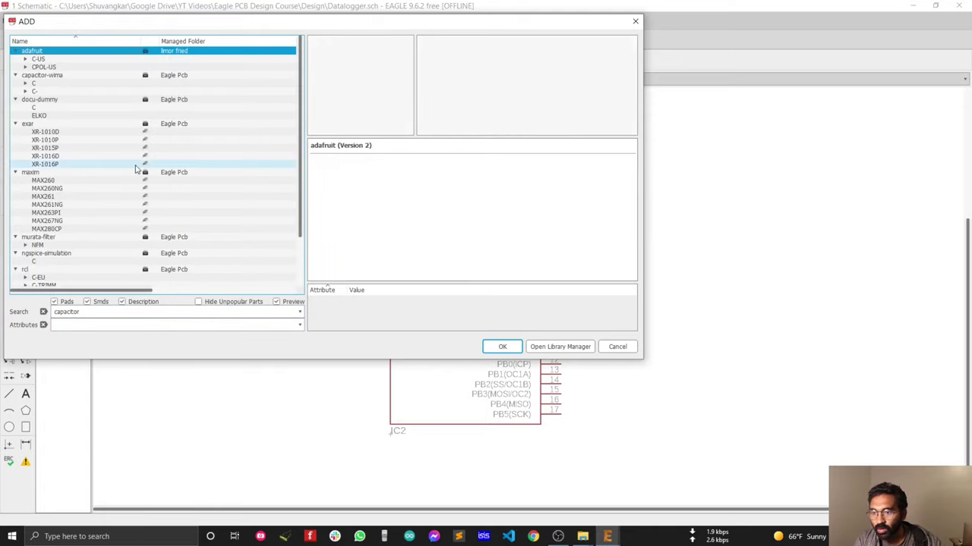
scroll(136, 168, down, 3)
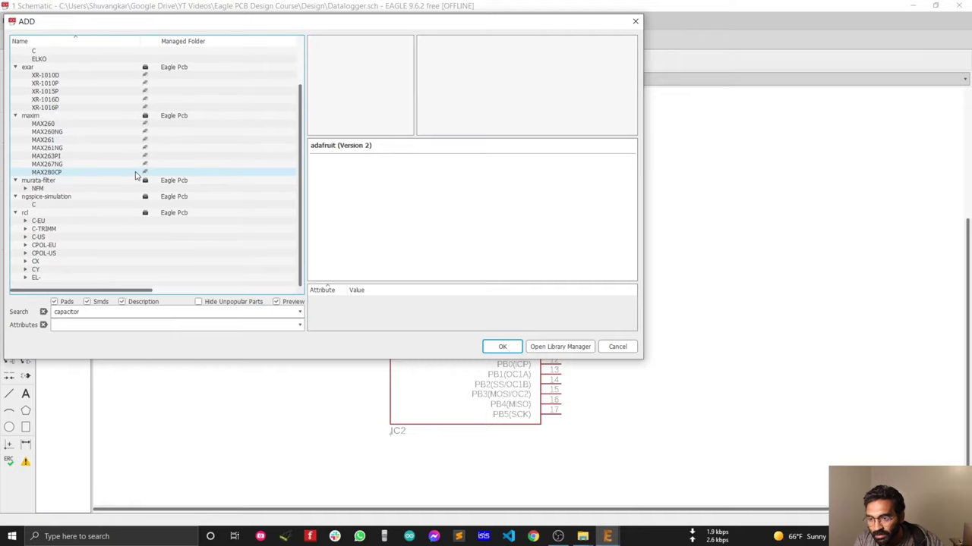
click(25, 237)
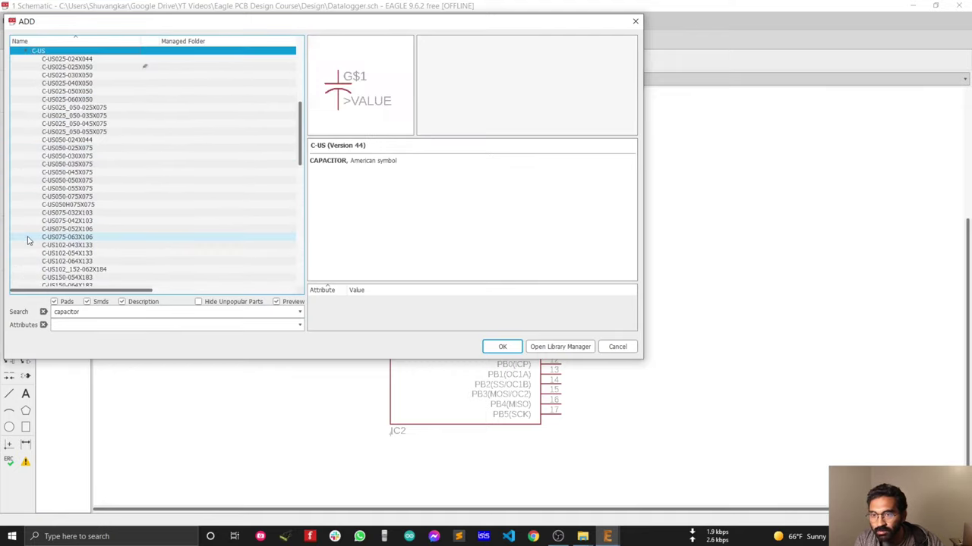
click(26, 51)
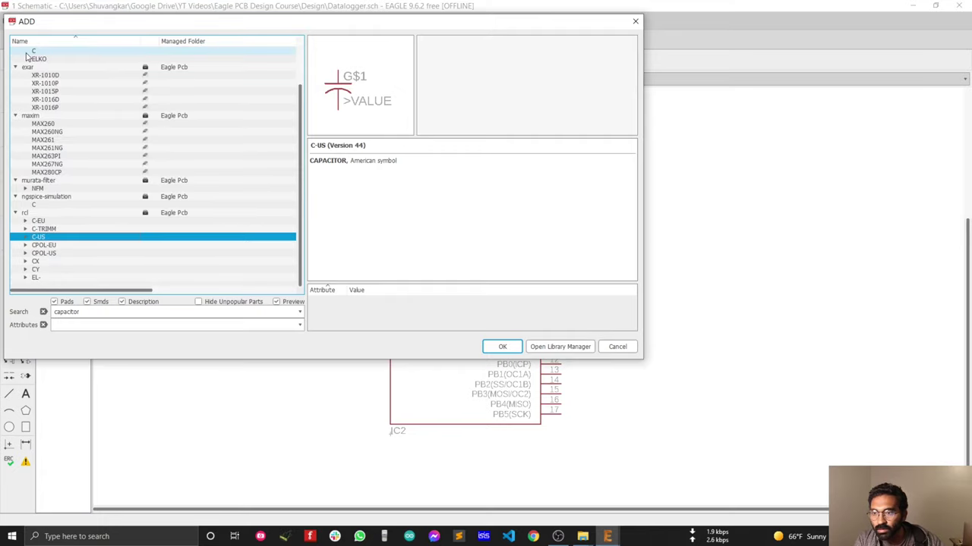
click(25, 220)
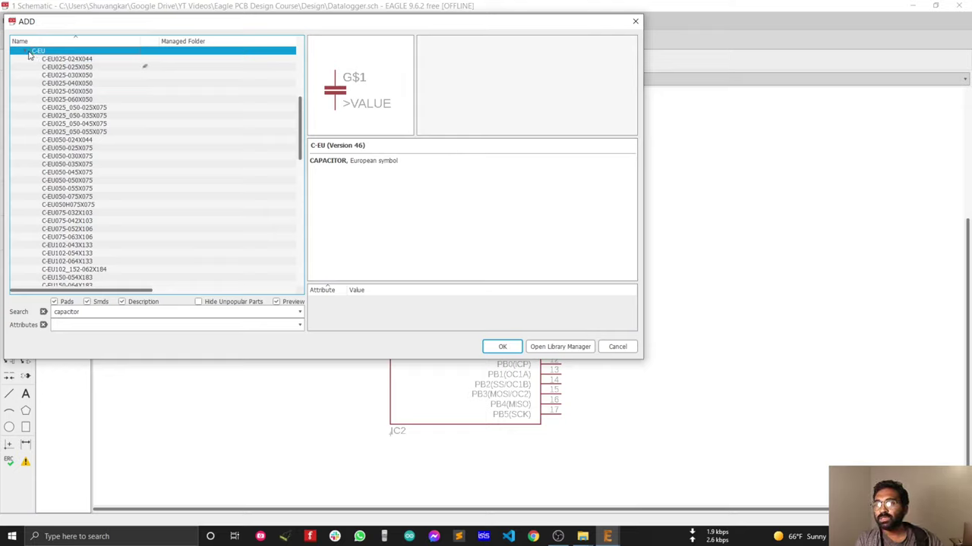
- Review the footprint previews of the through-hole C-EU capacitor variants, from C-EU025-024X044 through the larger sizes
click(57, 60)
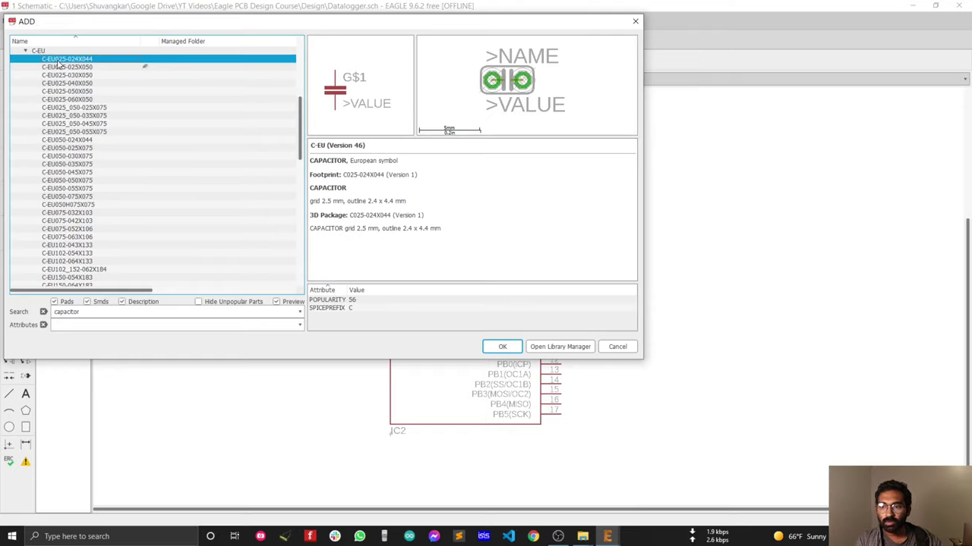
key(Down)
key(Down)
key(Down)
key(Down)
key(Down)
key(Down)
key(Down)
key(Down)
key(Down)
key(Down)
key(Down)
key(Down)
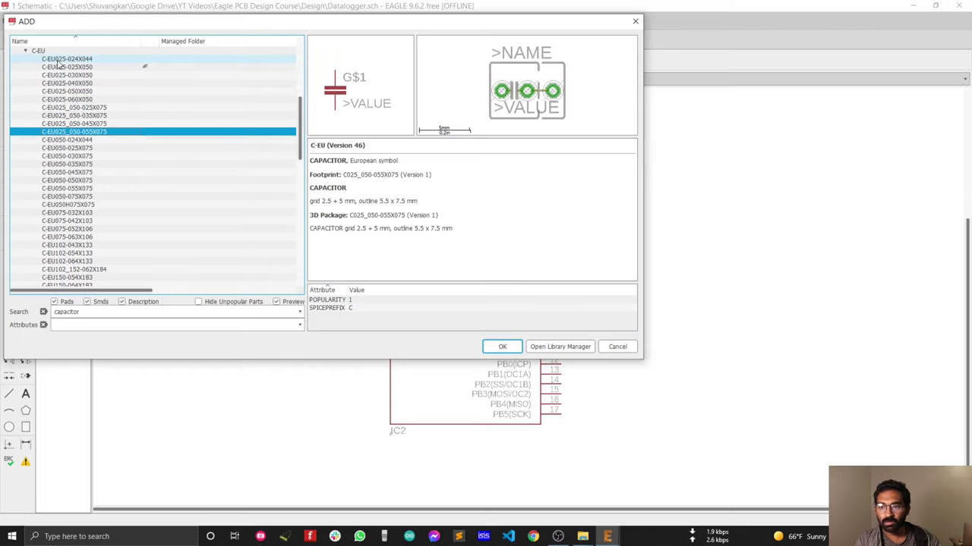
key(Down)
key(Down)
key(Down)
key(Down)
key(Down)
key(Down)
key(Down)
key(Down)
key(Down)
key(Down)
key(Down)
key(Down)
key(Down)
key(Down)
key(Down)
key(Down)
key(Down)
key(Down)
key(Down)
key(Down)
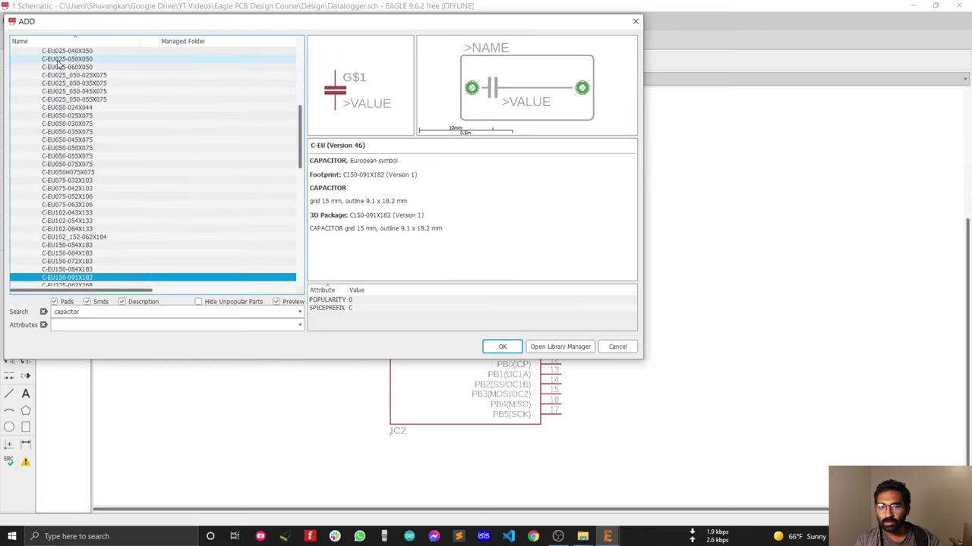
key(Down)
key(Down)
key(Down)
key(Down)
key(Down)
key(Down)
key(Down)
key(Down)
key(Down)
key(Down)
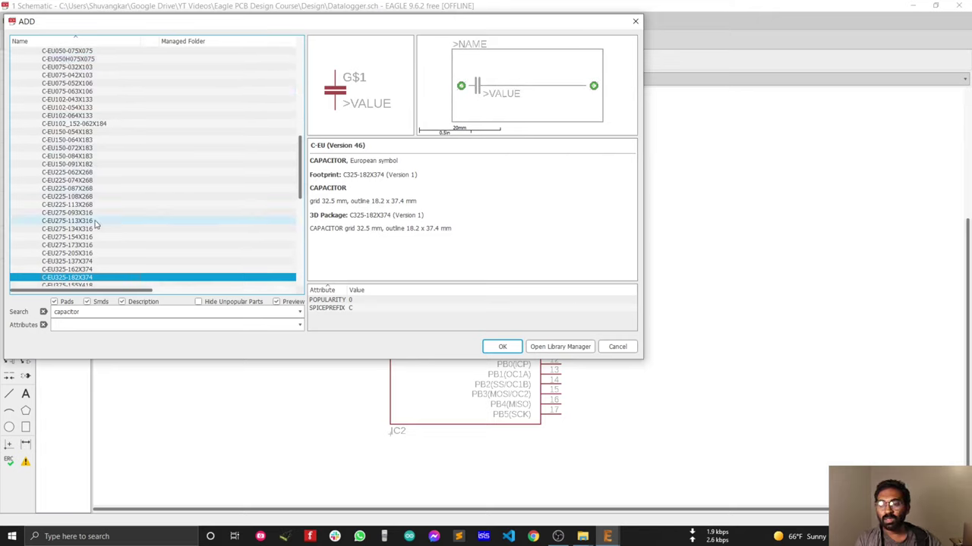
scroll(98, 252, down, 1)
click(99, 253)
scroll(98, 253, down, 3)
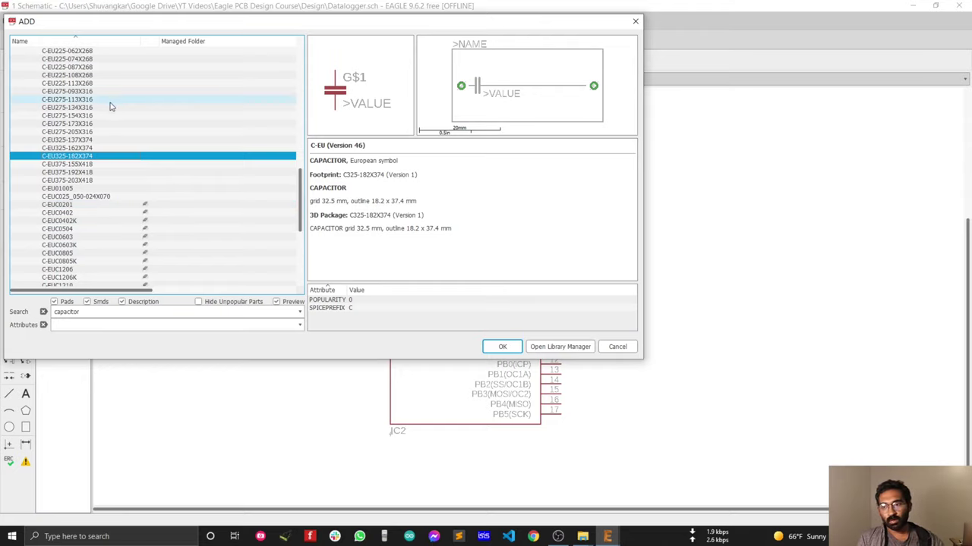
scroll(110, 106, up, 10)
click(92, 122)
click(88, 133)
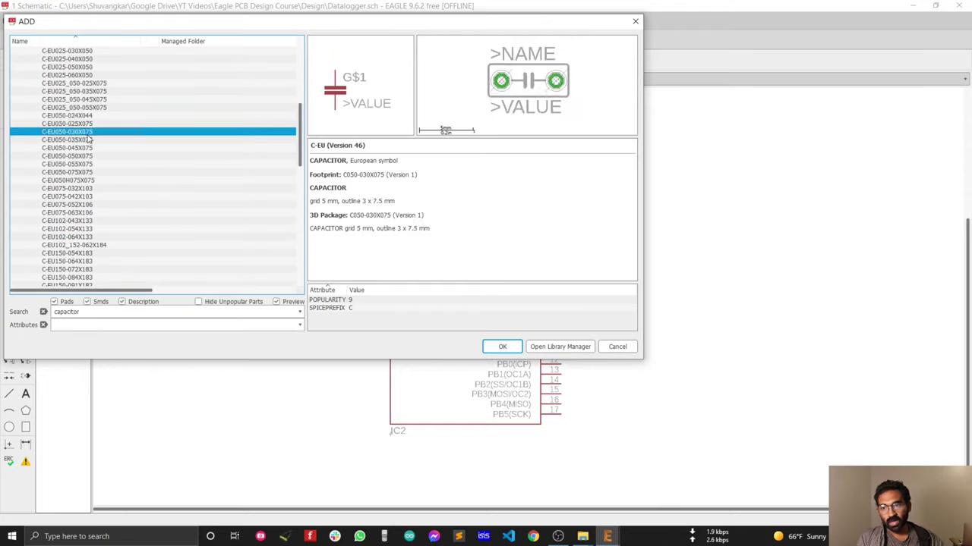
click(86, 172)
- Add the C-EUC0603 capacitor variant and place two of them below the crystal, one toward each side
scroll(87, 177, down, 12)
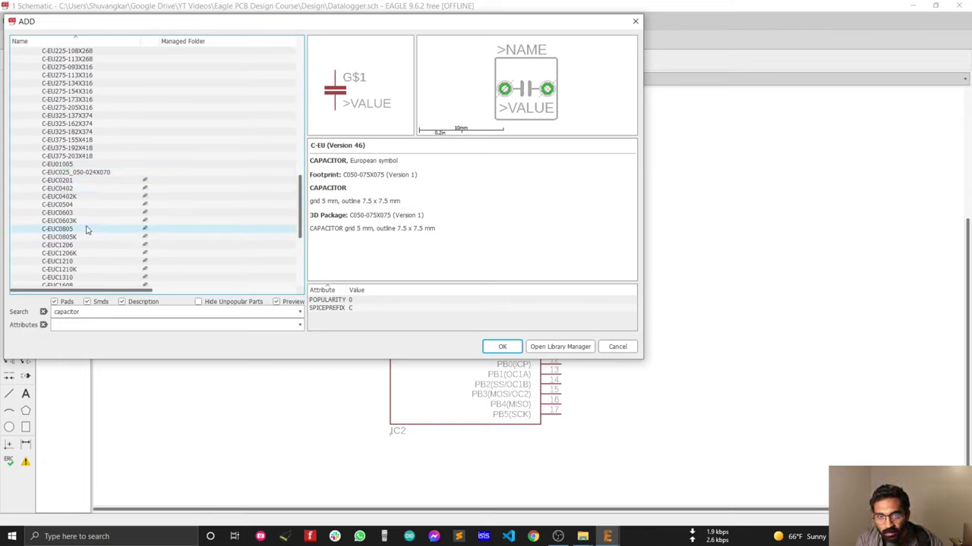
click(68, 214)
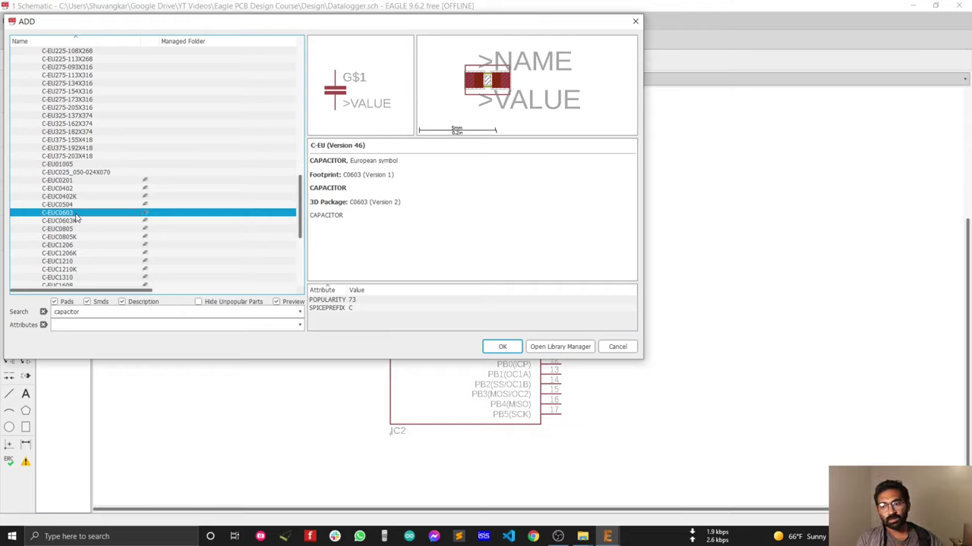
double_click(74, 213)
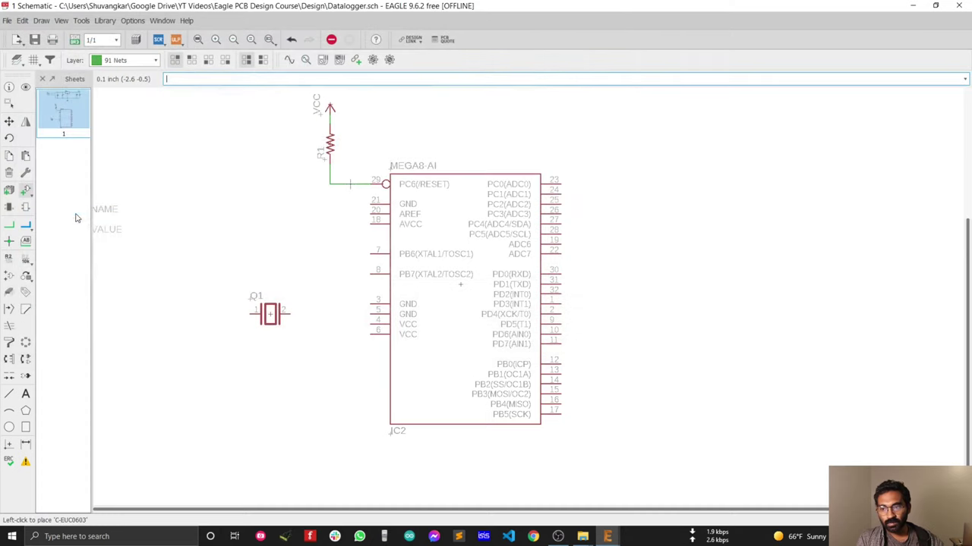
scroll(293, 288, up, 5)
scroll(219, 319, down, 1)
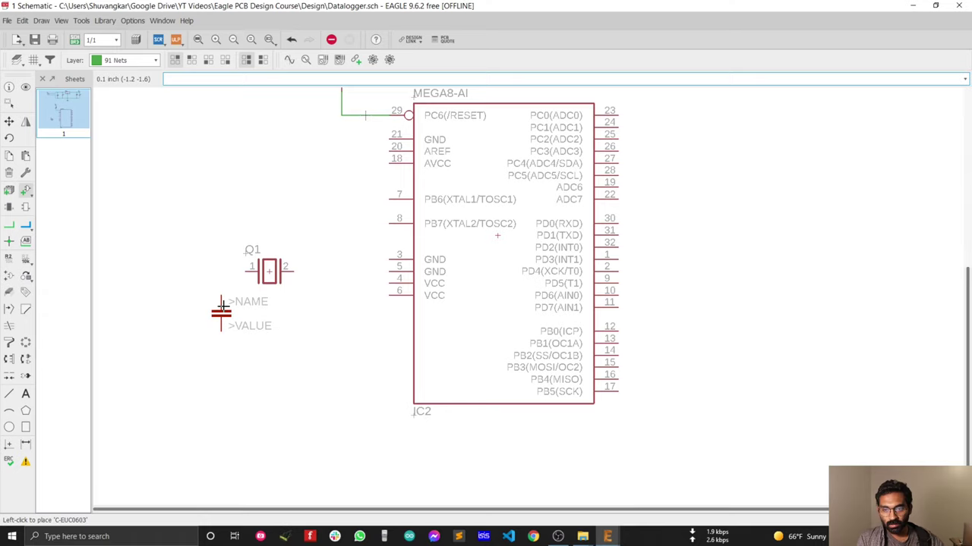
click(221, 305)
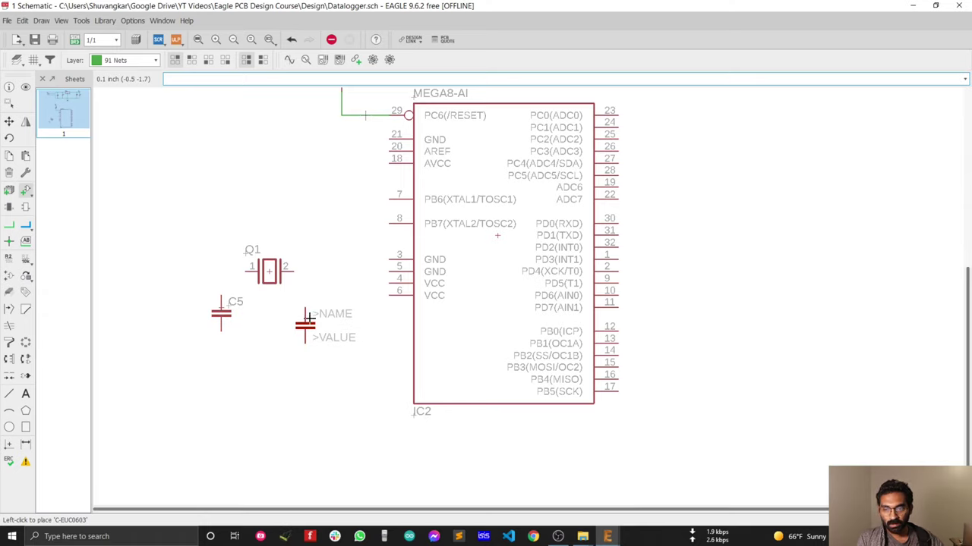
click(291, 314)
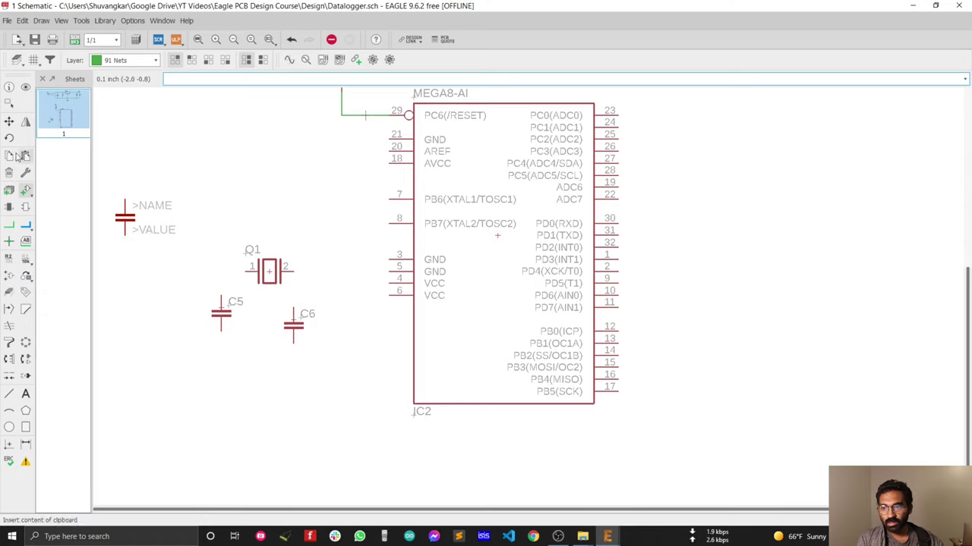
- Move capacitor C6 so that it sits level with C5 below the crystal
click(9, 121)
click(295, 325)
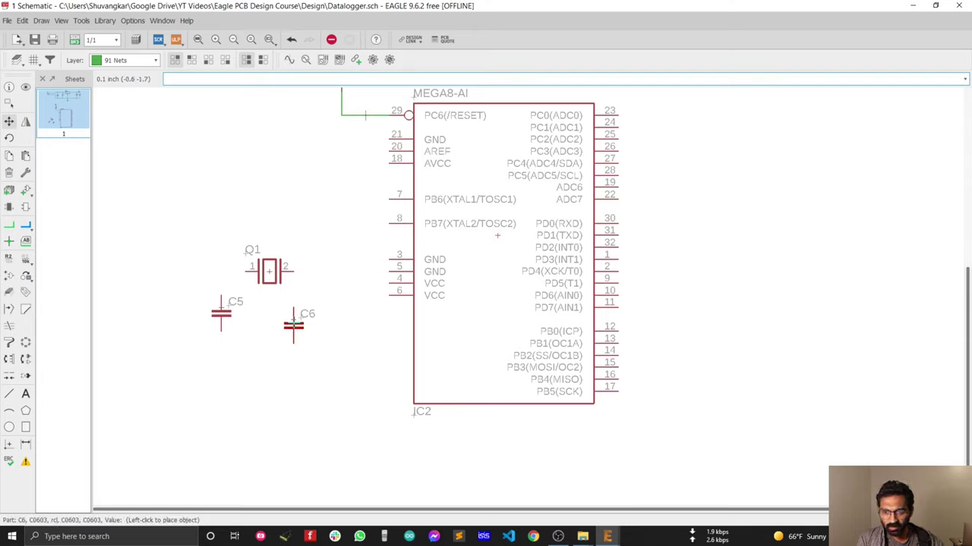
click(301, 308)
click(220, 307)
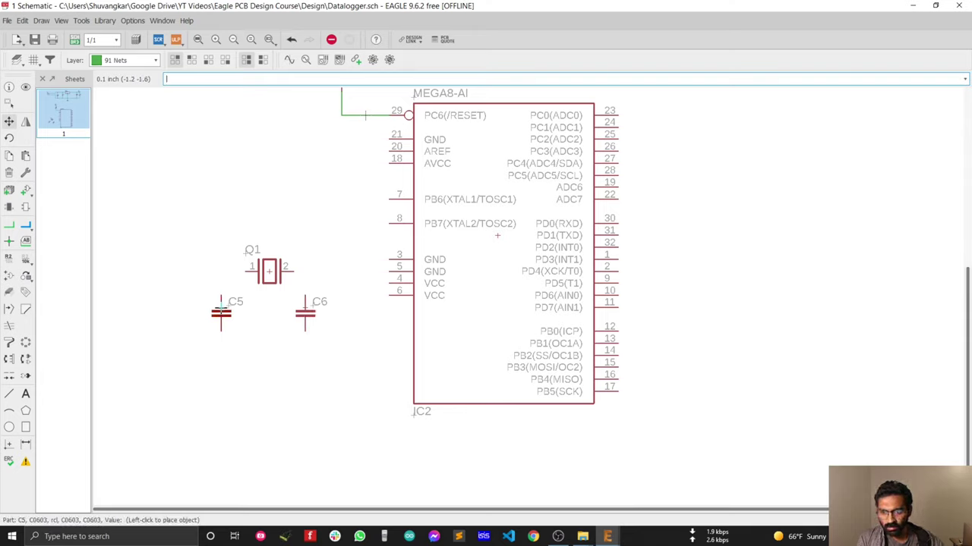
click(217, 306)
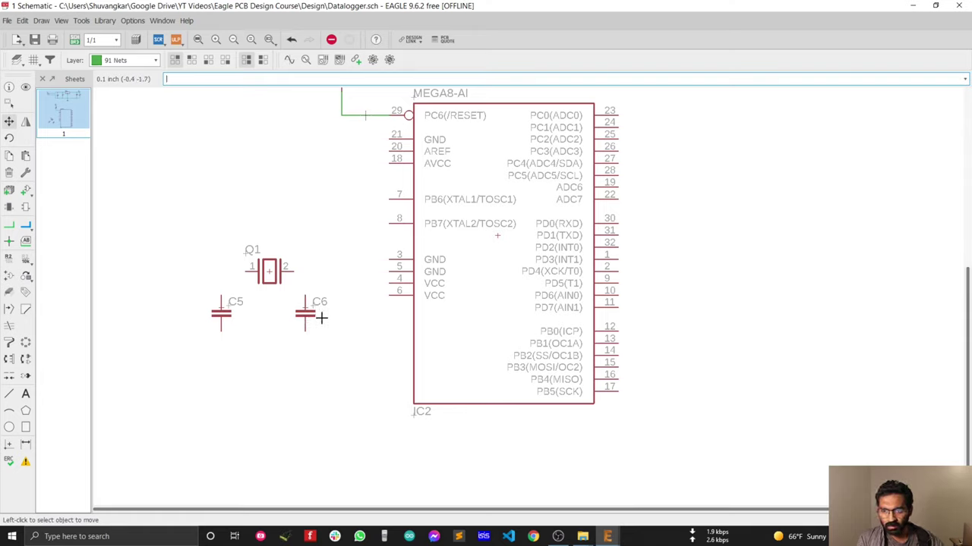
- Wire PB7(XTAL2/TOSC2) to crystal pin 2 and PB6(XTAL1/TOSC1) to crystal pin 1 with nets
click(8, 226)
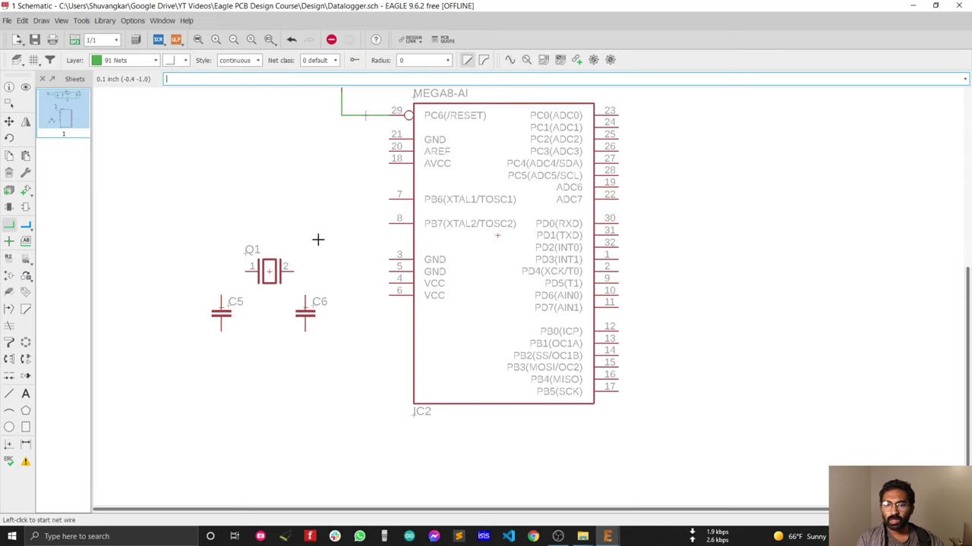
click(387, 223)
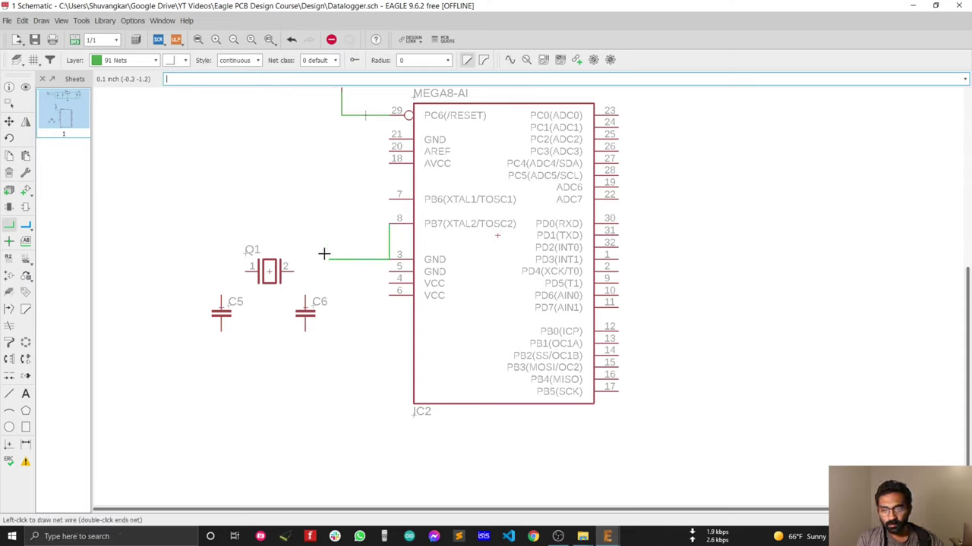
click(293, 270)
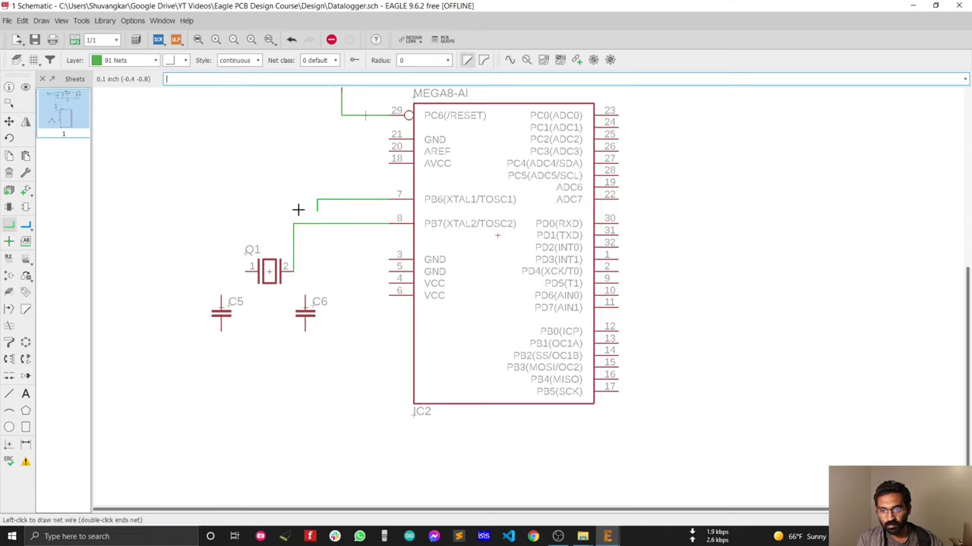
click(243, 266)
- Move capacitors C6 and C5 directly beneath crystal pins 2 and 1 respectively
click(8, 121)
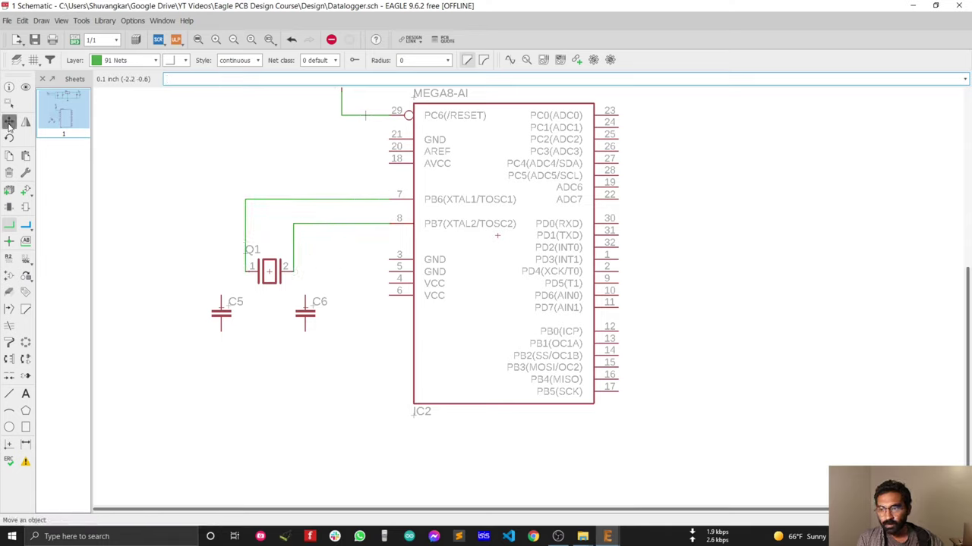
scroll(327, 308, up, 2)
click(289, 310)
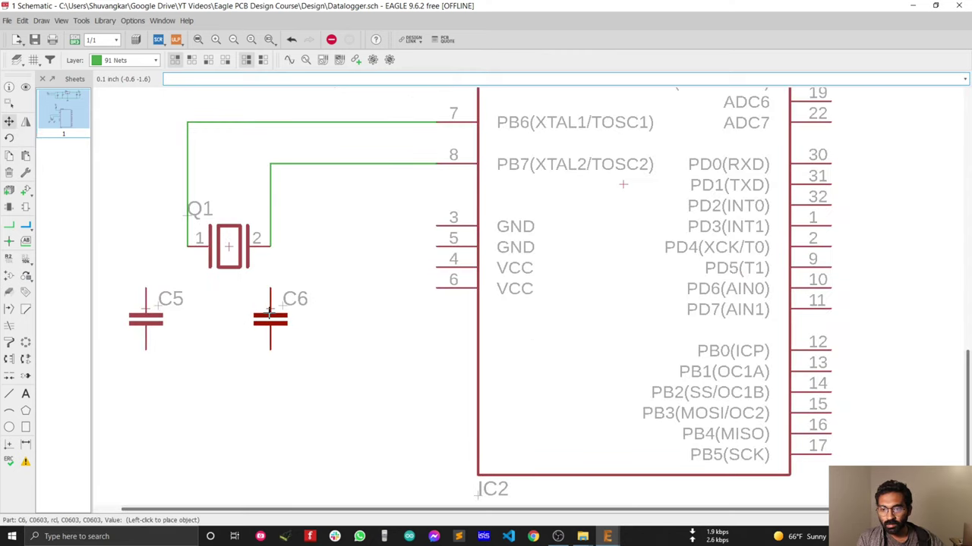
click(268, 310)
click(145, 309)
click(186, 307)
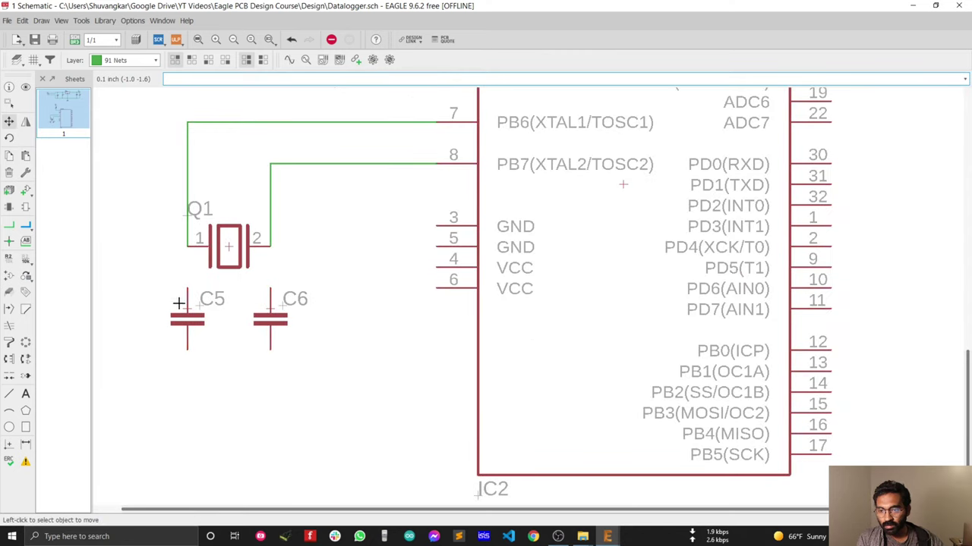
- Draw nets from crystal pin 2 to the upper end of C6 and from pin 1 to C5
click(8, 225)
click(270, 246)
click(271, 285)
click(187, 246)
click(188, 288)
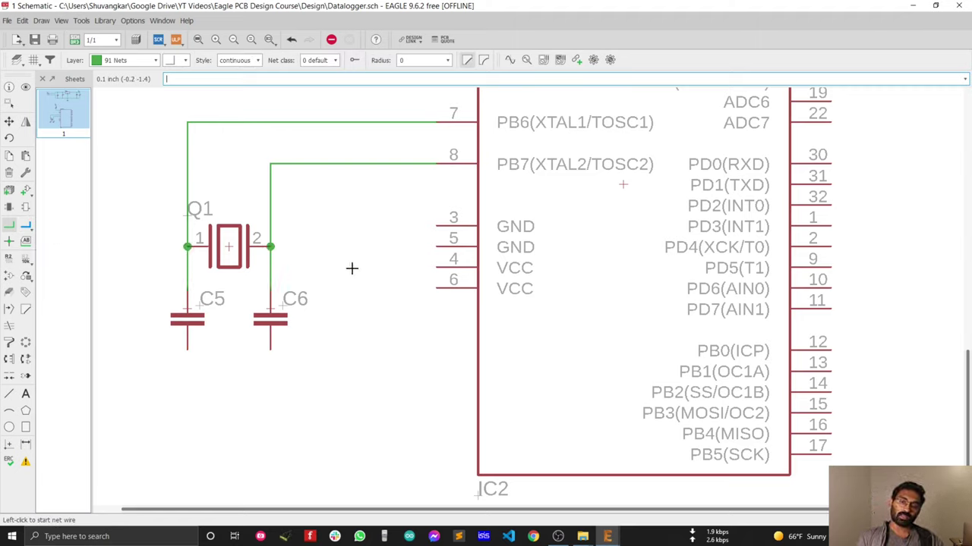
- Copy the power supply circuit's GND symbol and place the copy centred below capacitors C5 and C6
scroll(351, 268, down, 2)
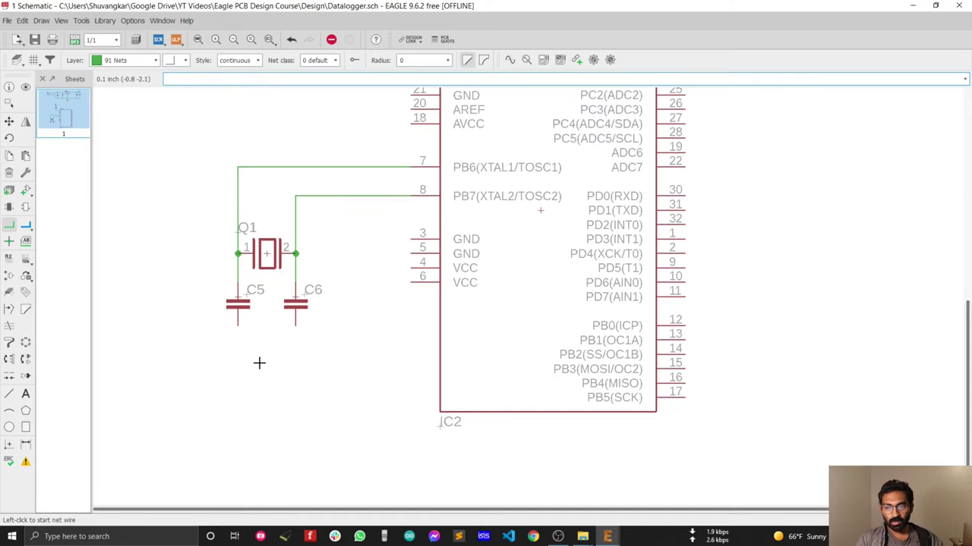
scroll(259, 363, down, 3)
scroll(367, 131, up, 5)
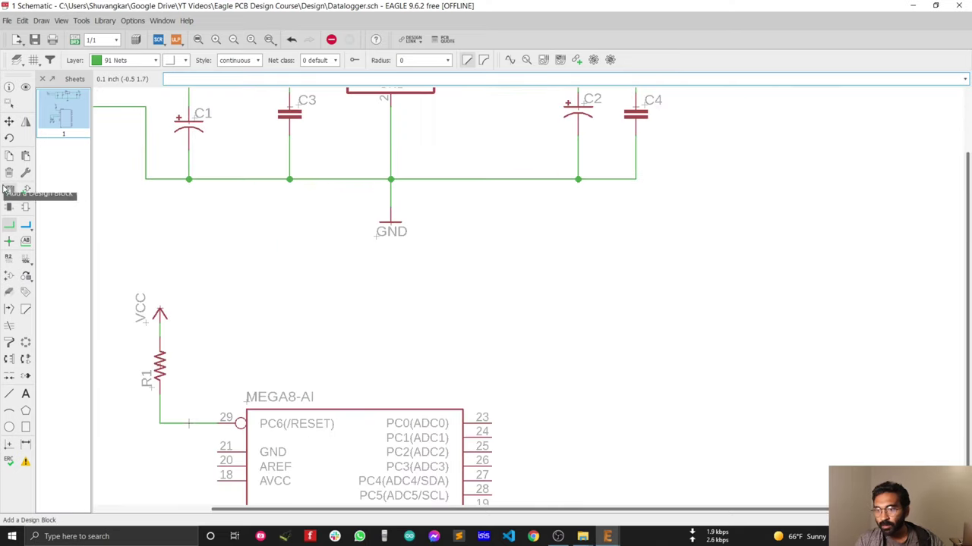
click(9, 155)
scroll(390, 221, up, 8)
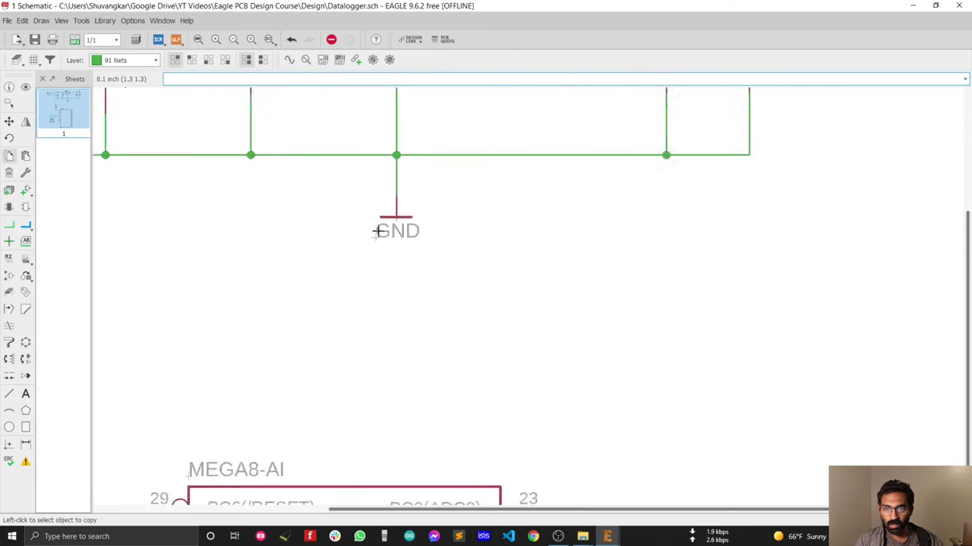
click(420, 190)
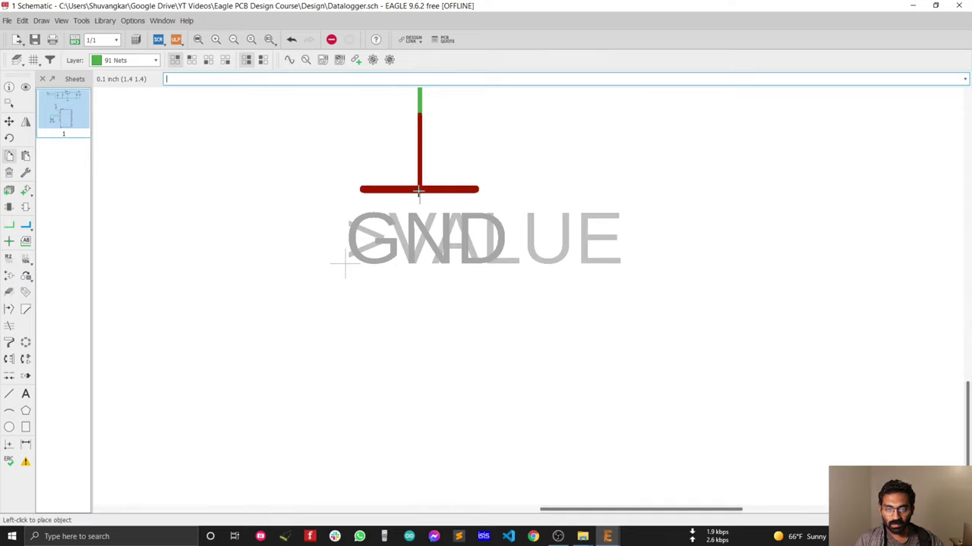
scroll(424, 228, down, 10)
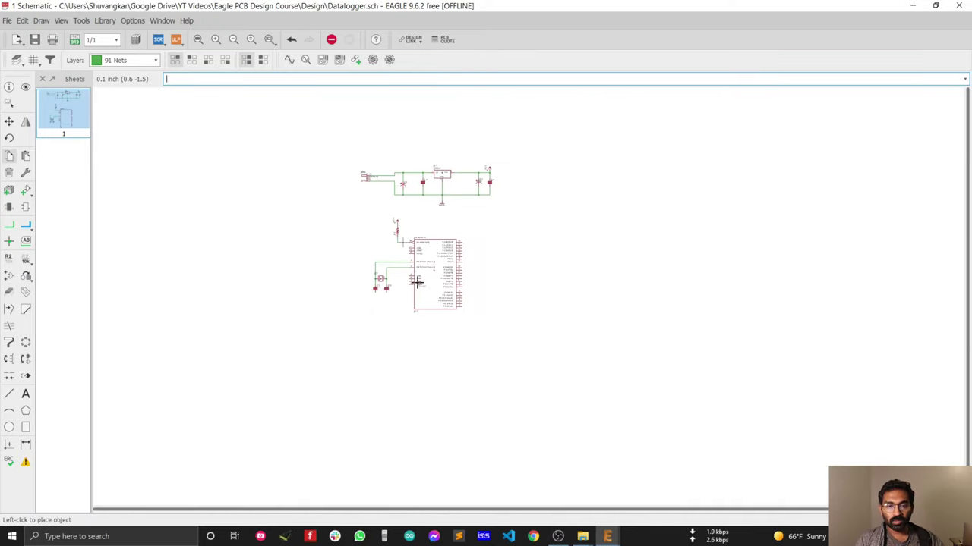
scroll(401, 279, up, 5)
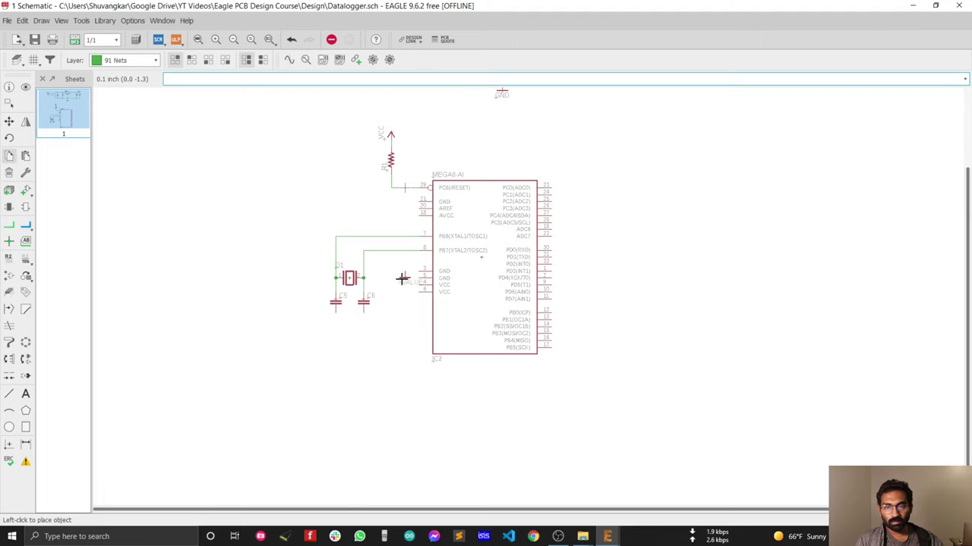
scroll(342, 326, up, 3)
click(353, 337)
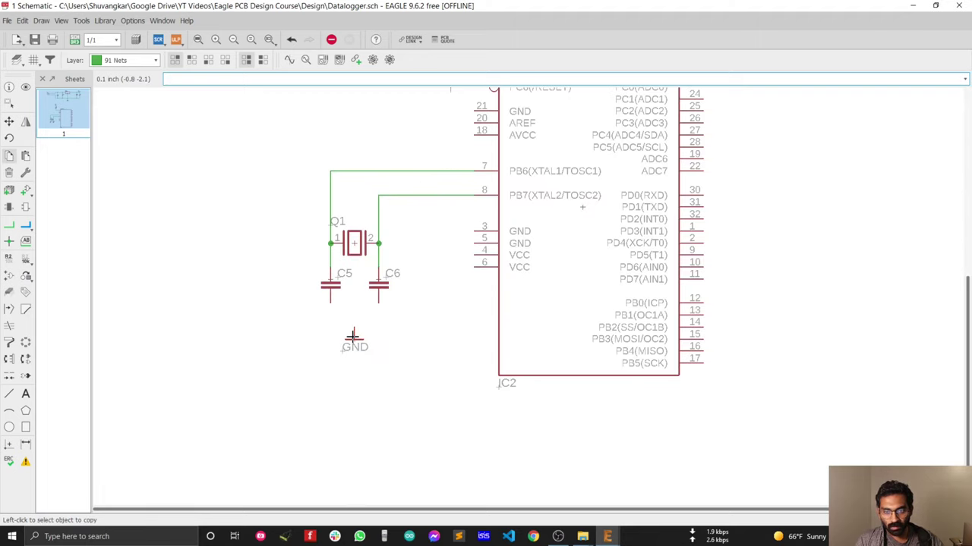
- Wire the lower ends of C5 and C6 together and down to the GND symbol
click(9, 225)
scroll(237, 307, up, 4)
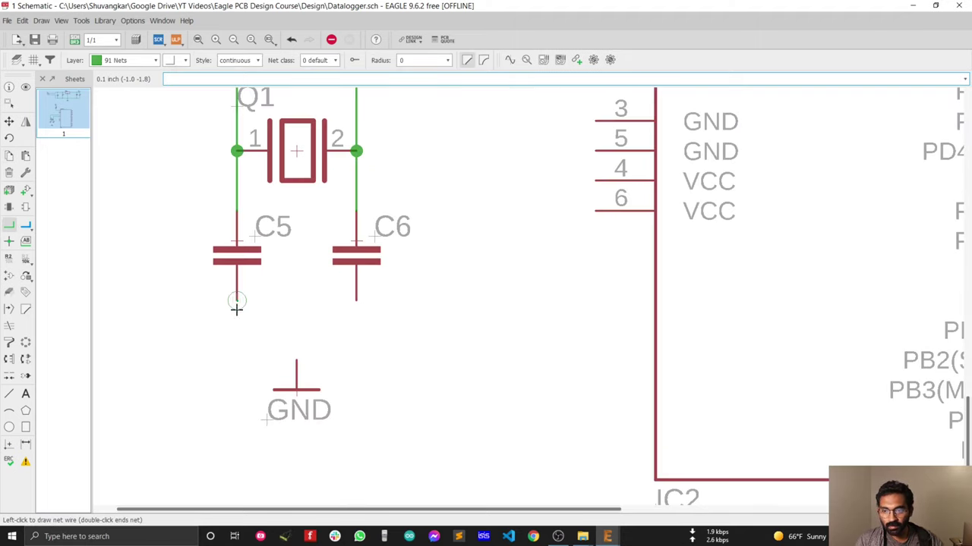
click(295, 352)
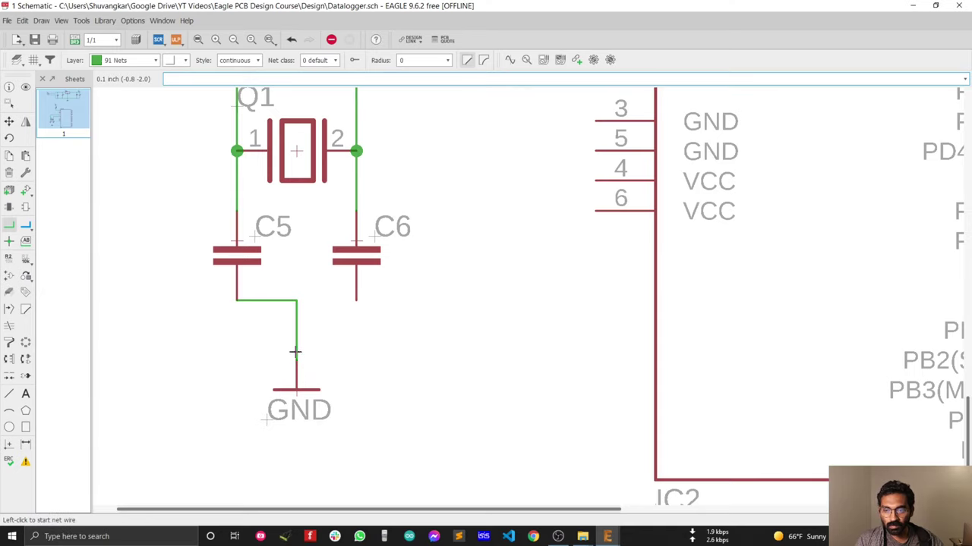
click(356, 300)
click(296, 300)
scroll(294, 321, down, 4)
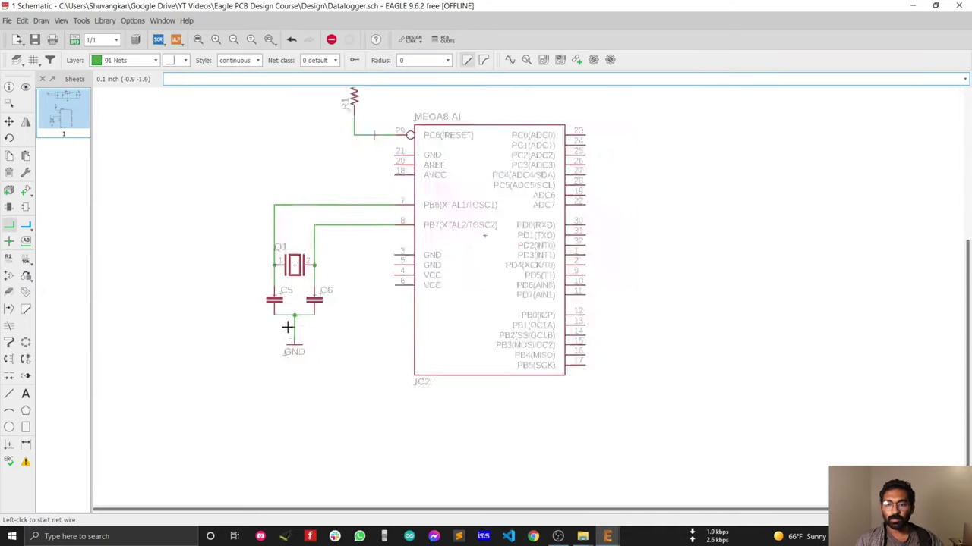
- Examine the MEGA8-AI's unconnected supply and reference pins: GND, AREF, AVCC and VCC
scroll(304, 317, down, 2)
scroll(310, 304, up, 4)
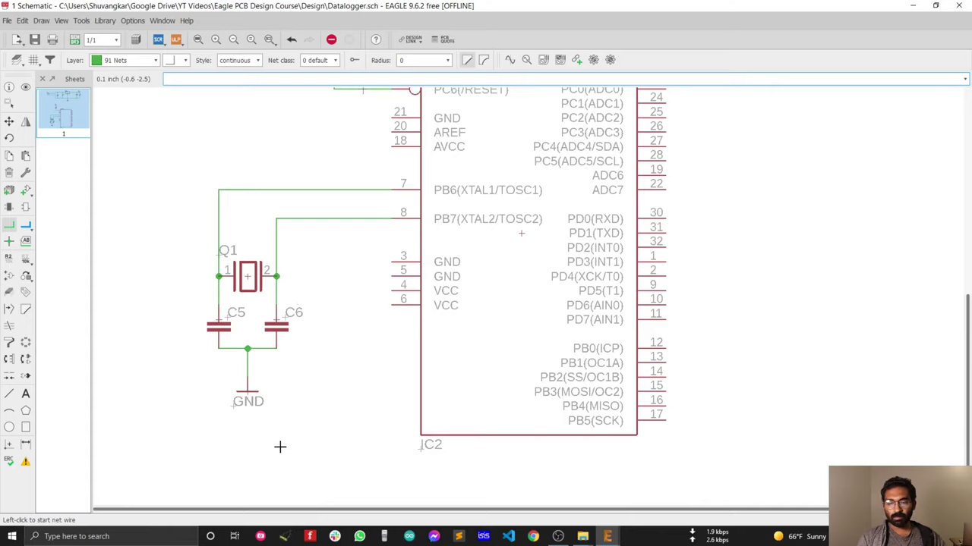
scroll(360, 273, down, 3)
scroll(346, 216, up, 1)
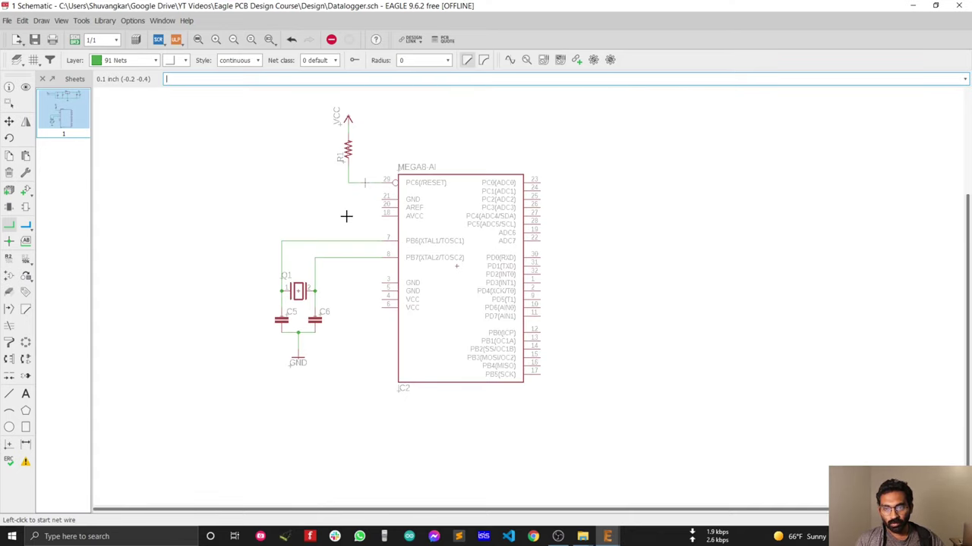
scroll(389, 213, up, 3)
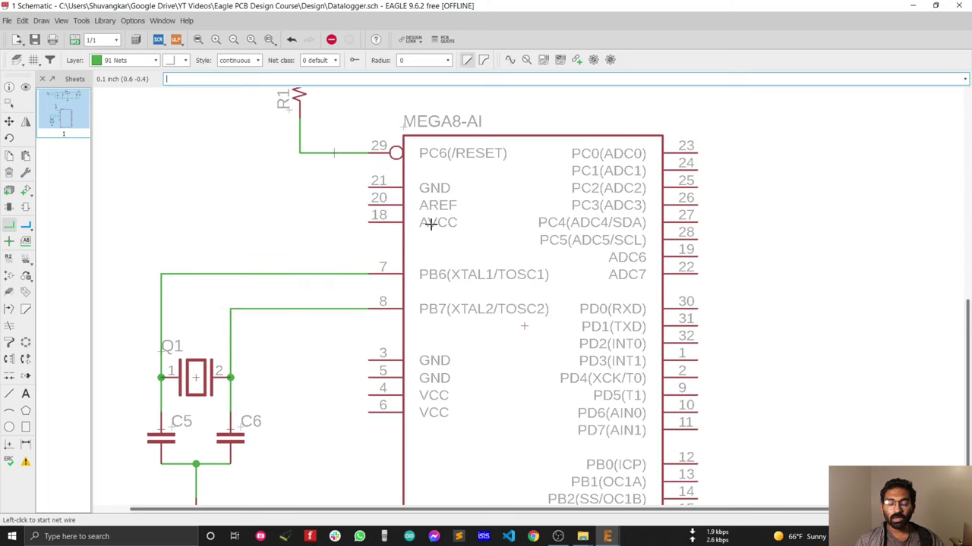
scroll(428, 223, down, 3)
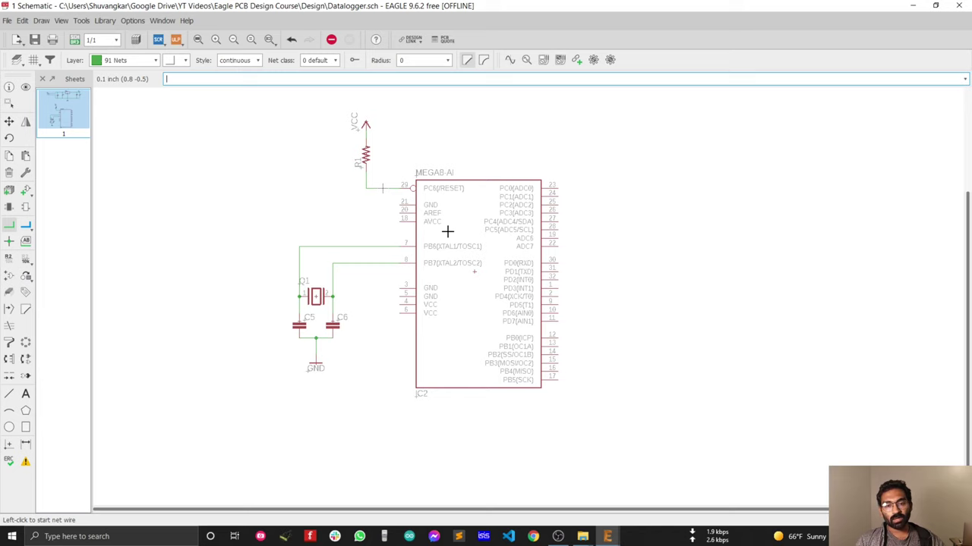
scroll(448, 232, up, 1)
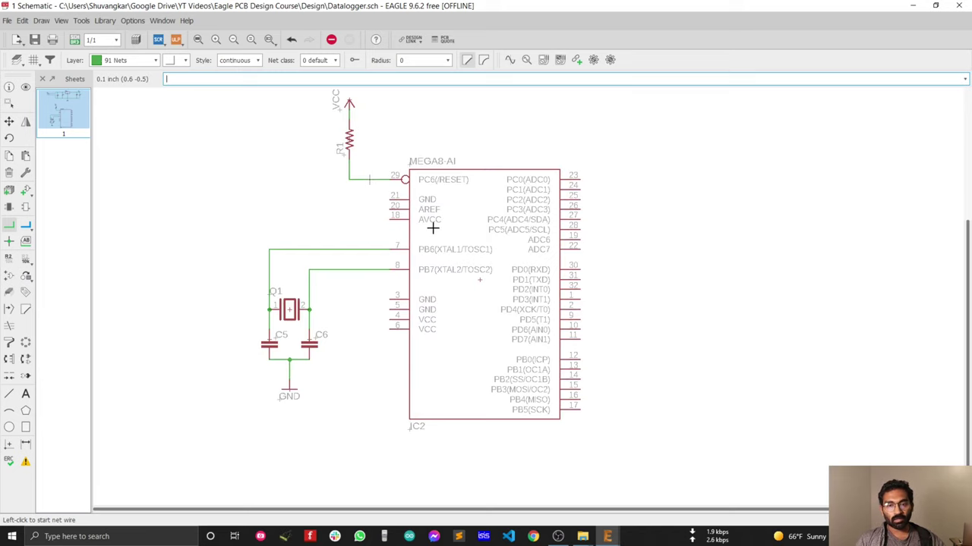
scroll(433, 227, up, 4)
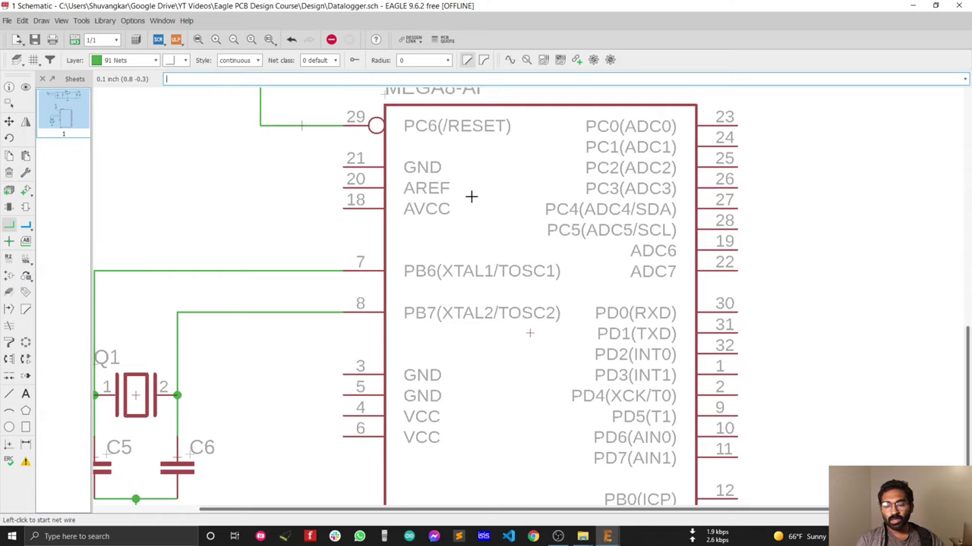
scroll(475, 205, down, 6)
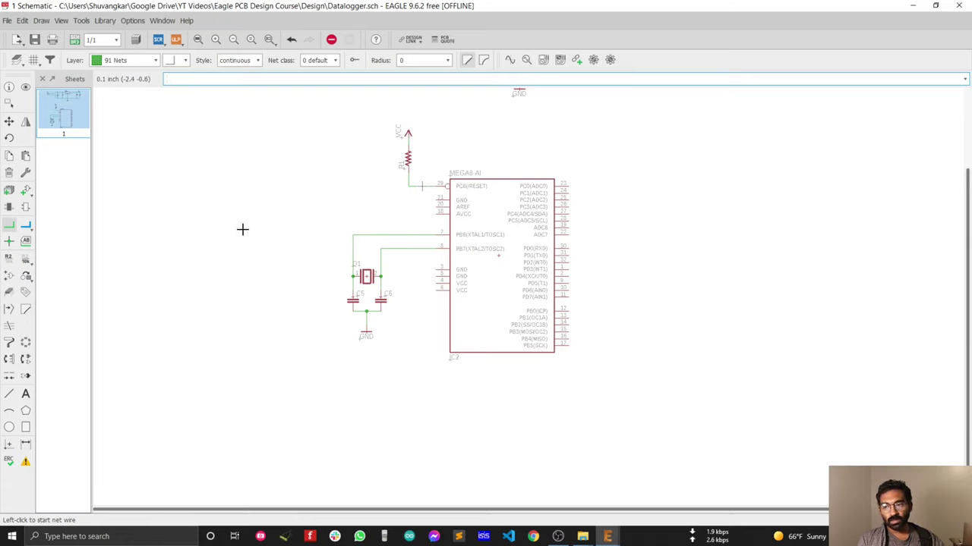
- Search the part library for "inductor" and go to the rcl library's entries
click(27, 190)
click(27, 190)
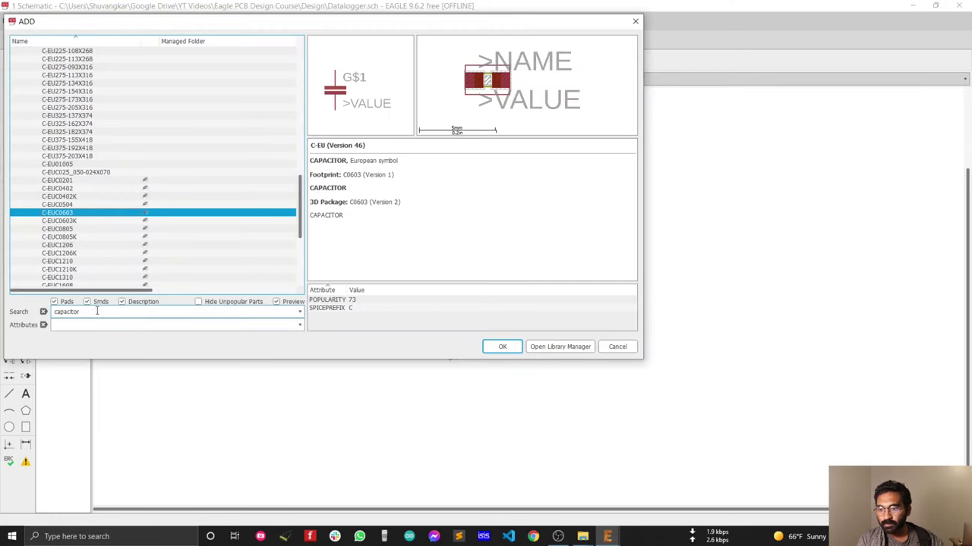
double_click(96, 311)
key(BackSpace)
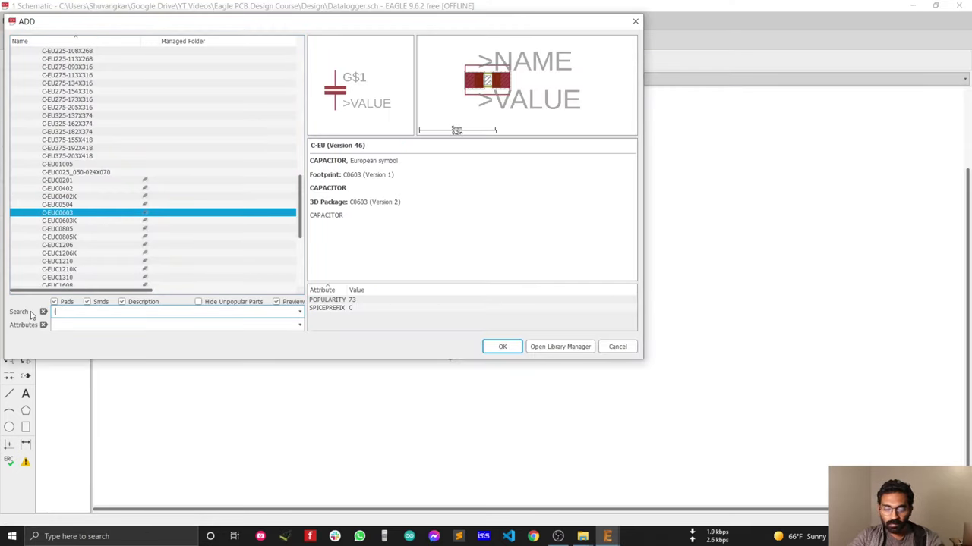
text(inductor)
key(Return)
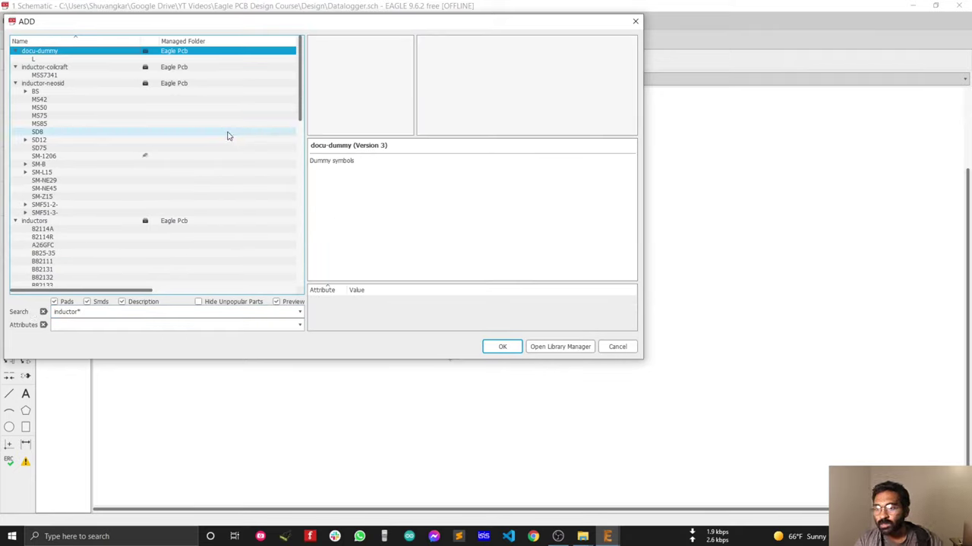
scroll(200, 171, down, 15)
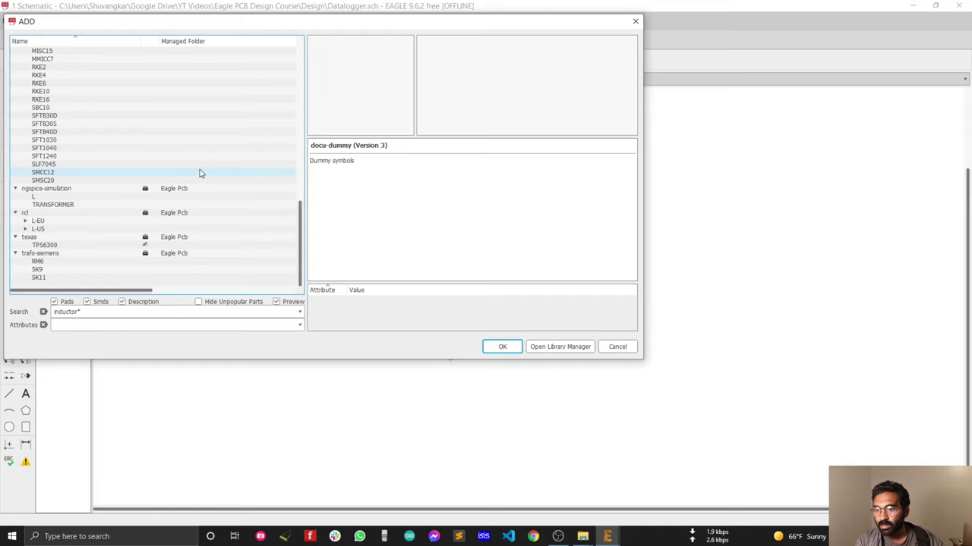
- Compare the European L-EU and American L-US inductor symbols in the rcl library
click(24, 221)
click(53, 66)
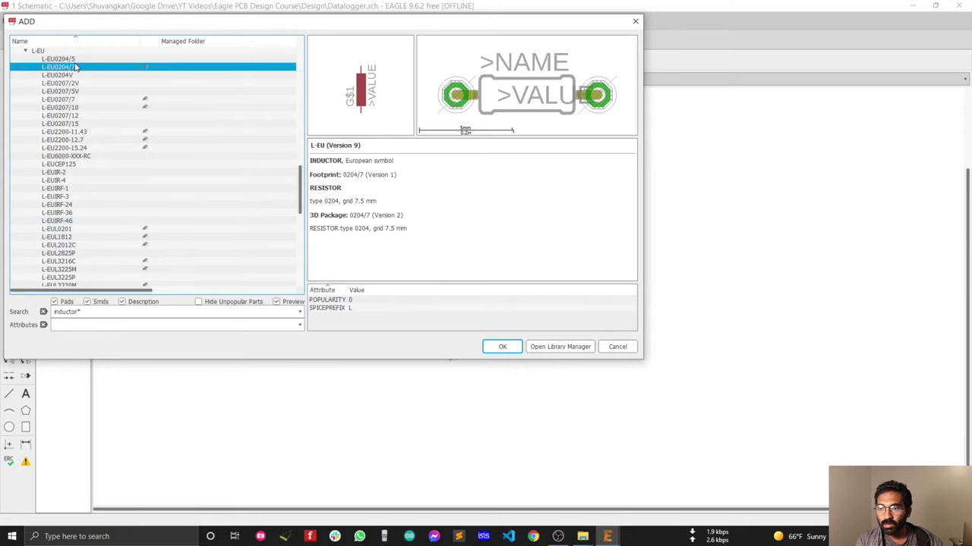
click(25, 51)
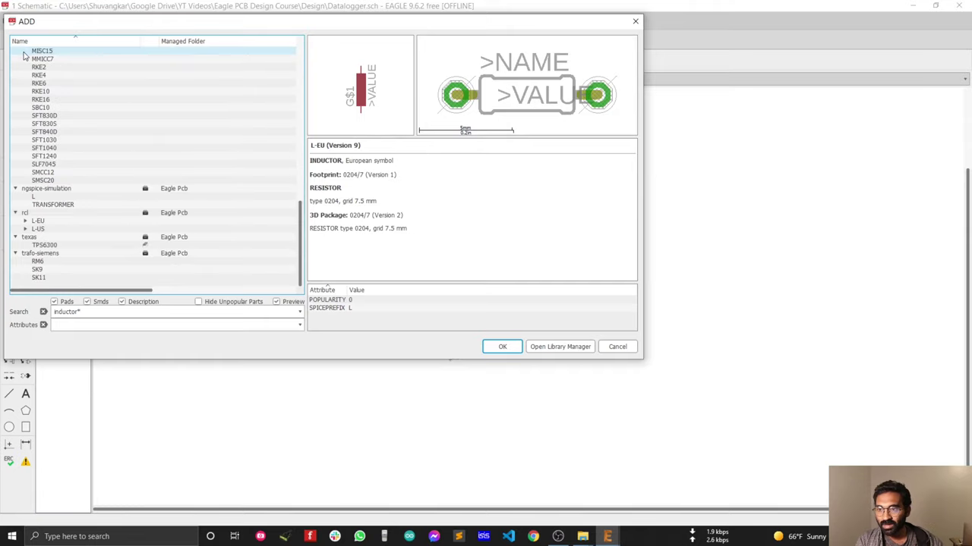
click(25, 228)
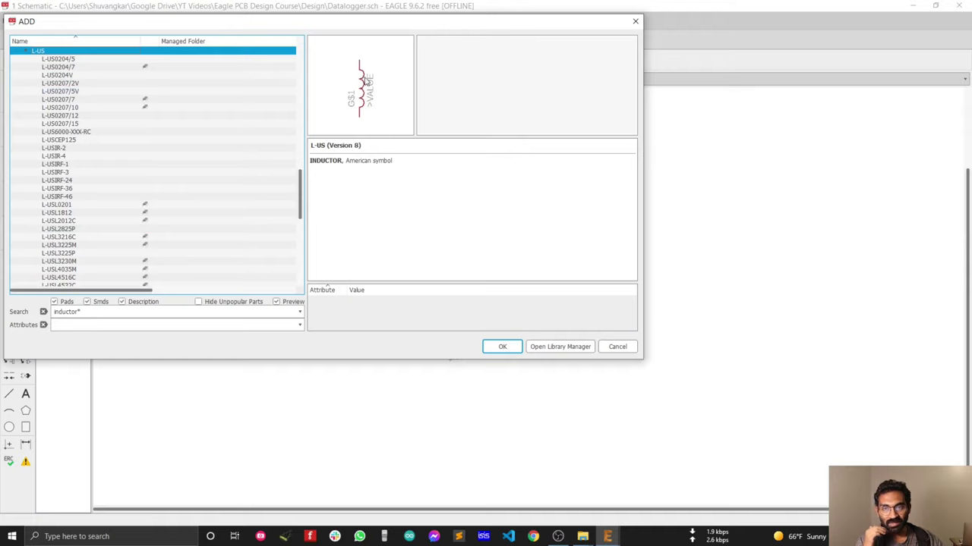
- Browse the L-US inductor variants from L-US0204/5 through the IRF types to the SMD packages, checking their footprints
click(93, 59)
click(88, 181)
key(Down)
key(Down)
key(Down)
key(Down)
key(Down)
key(Down)
key(Down)
key(Down)
key(Down)
key(Down)
key(Down)
key(Down)
key(Down)
key(Down)
key(Down)
key(Down)
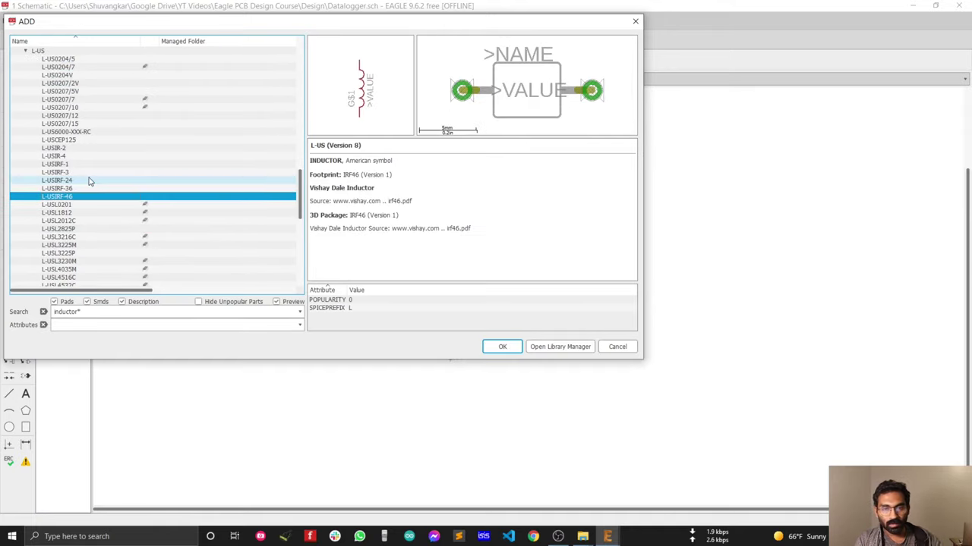
key(Up)
key(Up)
key(Up)
key(Up)
key(Up)
key(Up)
key(Up)
key(Up)
key(Up)
key(Up)
key(Up)
key(Up)
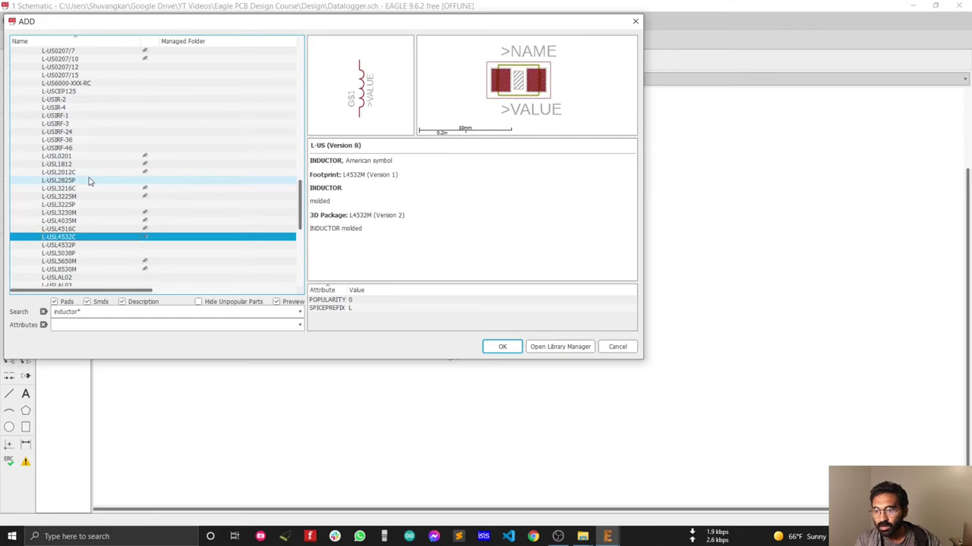
- Compare the SMD footprints of the L-US variants between L-USL1812 and L-USL4516C
key(Up)
key(Up)
key(Down)
key(Down)
key(Down)
key(Up)
key(Down)
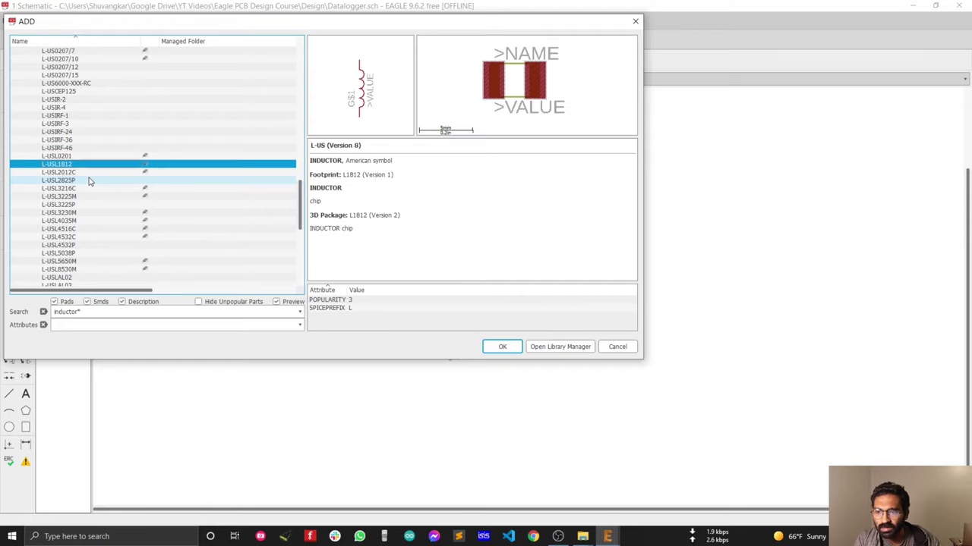
key(Down)
key(Up)
key(Down)
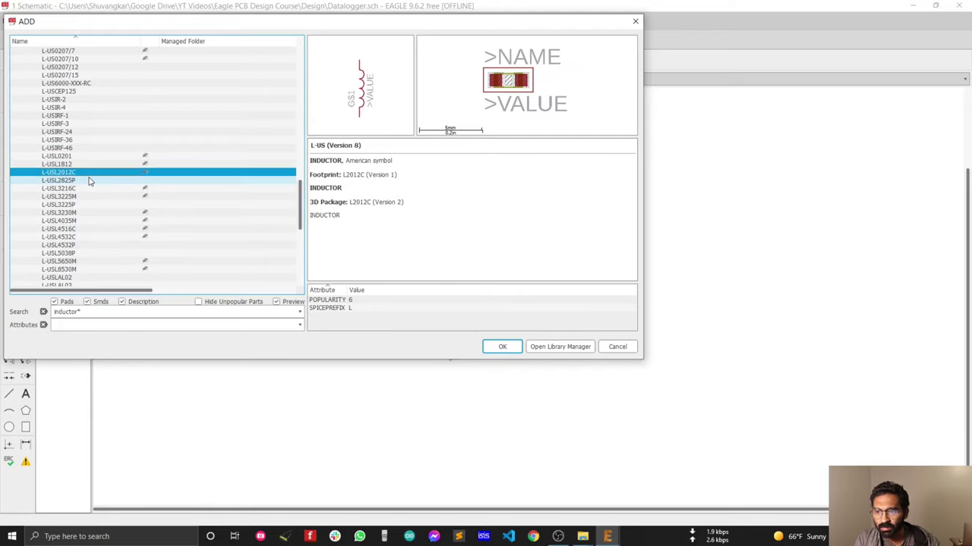
key(Up)
key(Up)
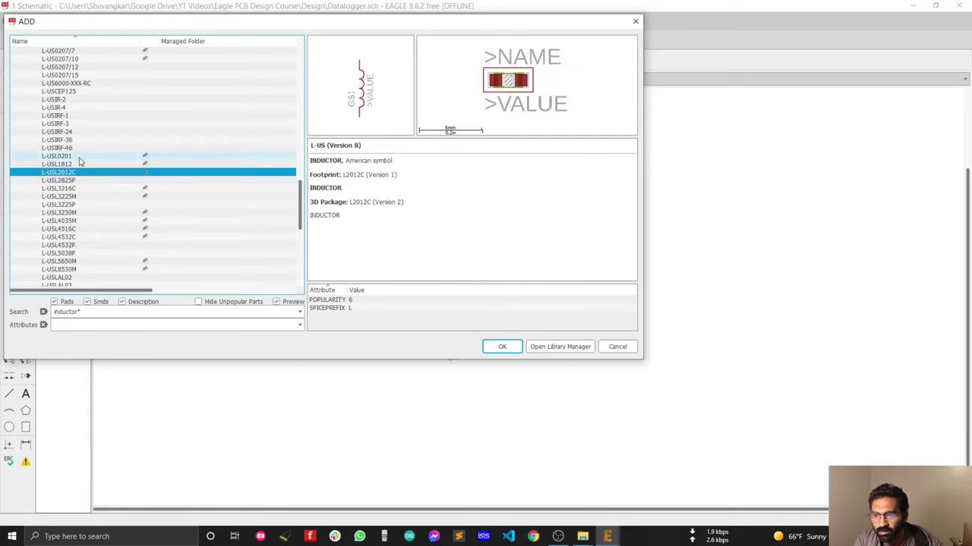
key(Down)
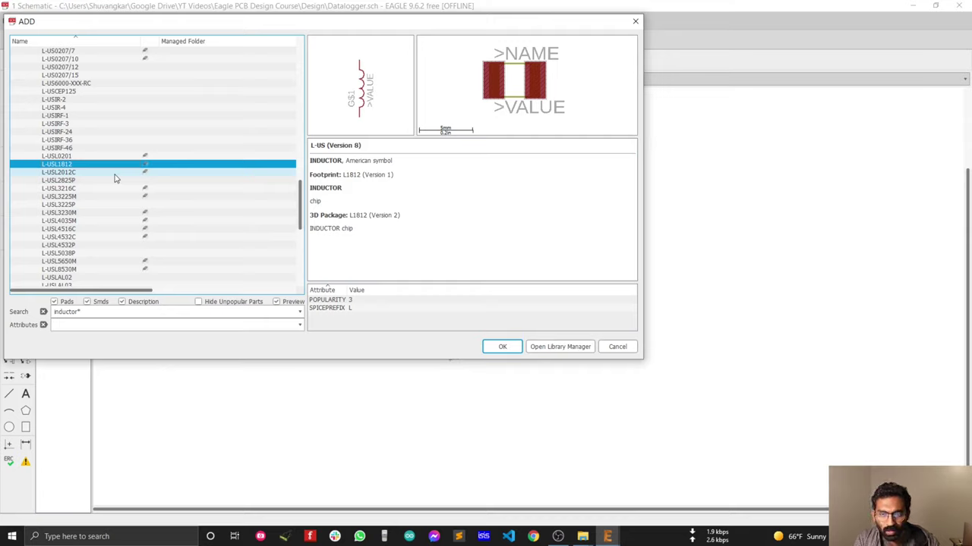
key(Down)
key(Down)
key(Up)
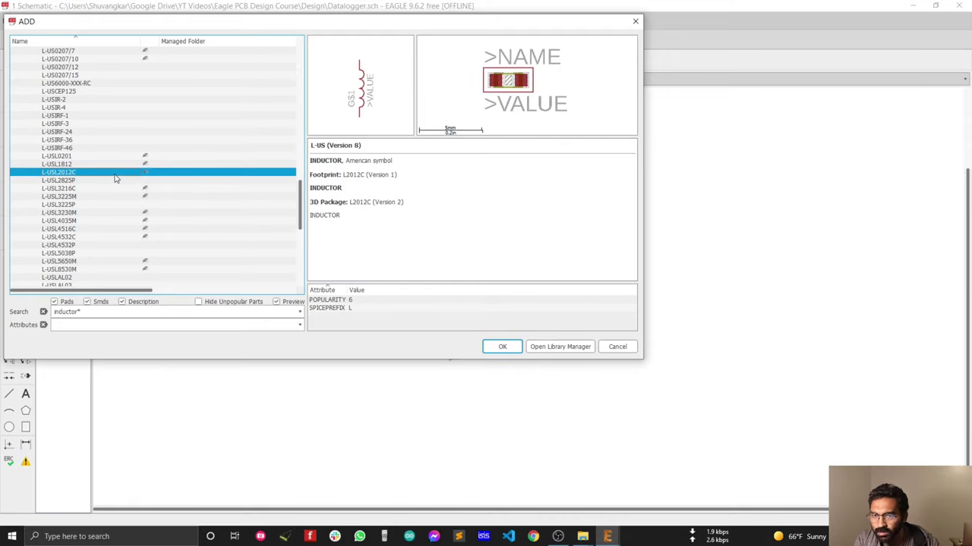
key(Down)
key(Down)
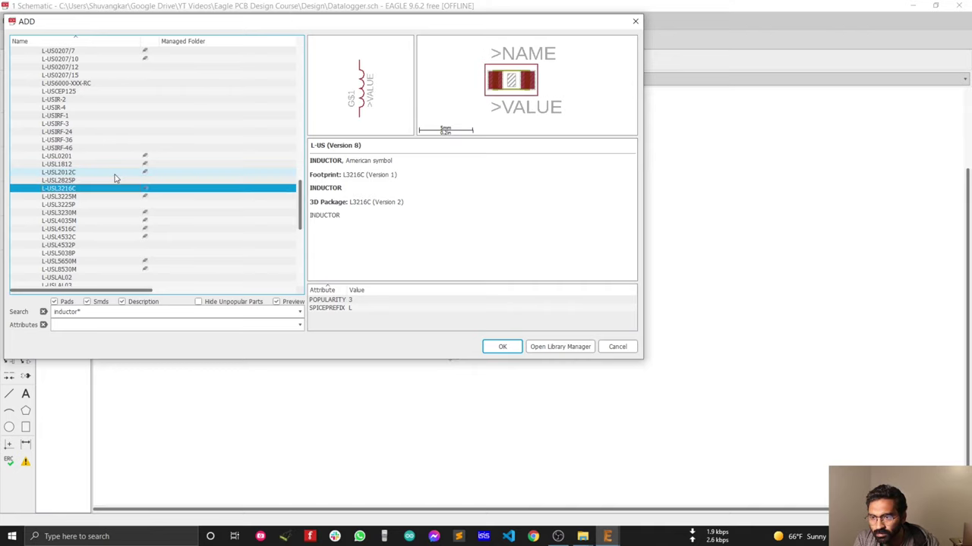
key(Down)
key(Up)
key(Down)
key(Up)
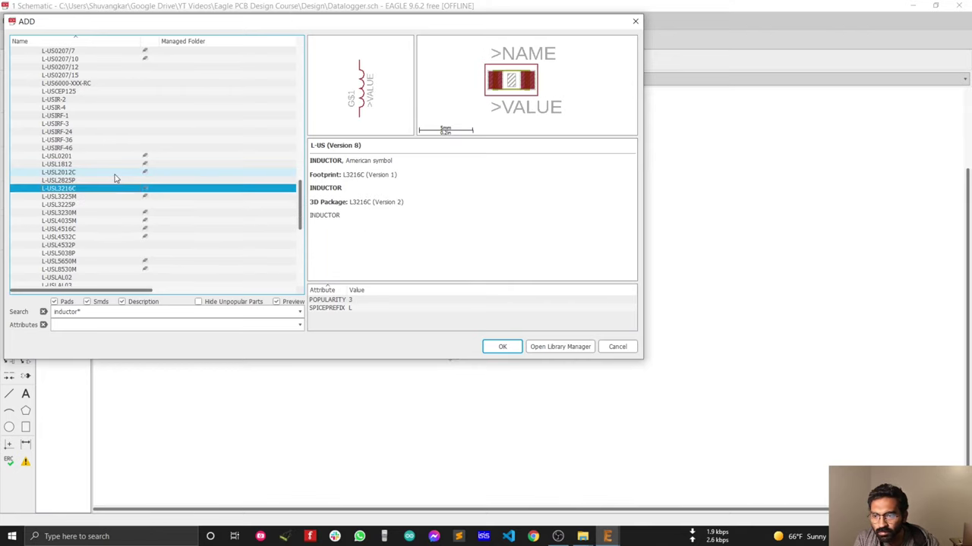
key(Down)
key(Down)
key(Down)
key(Up)
key(Down)
key(Down)
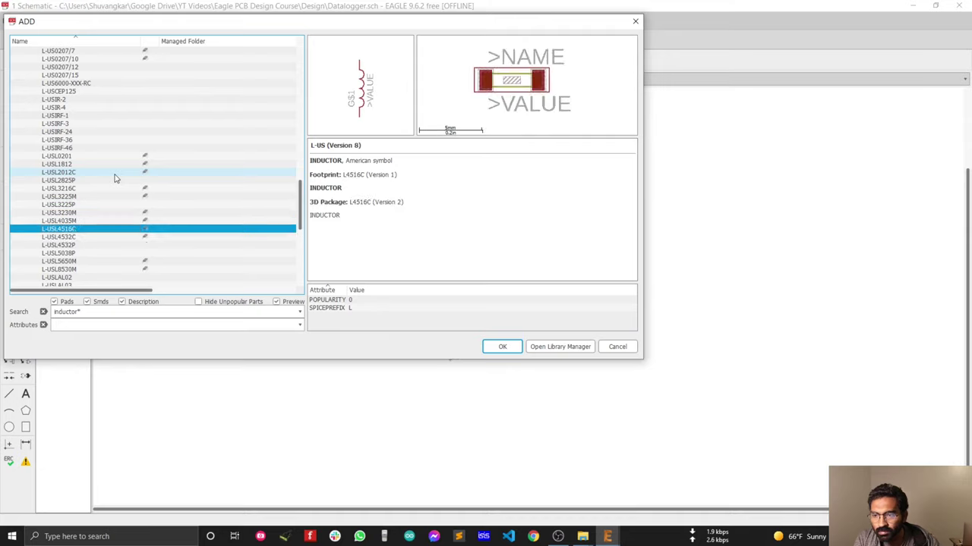
key(Down)
key(Up)
key(Up)
key(Up)
key(Up)
key(Up)
key(Up)
key(Up)
key(Up)
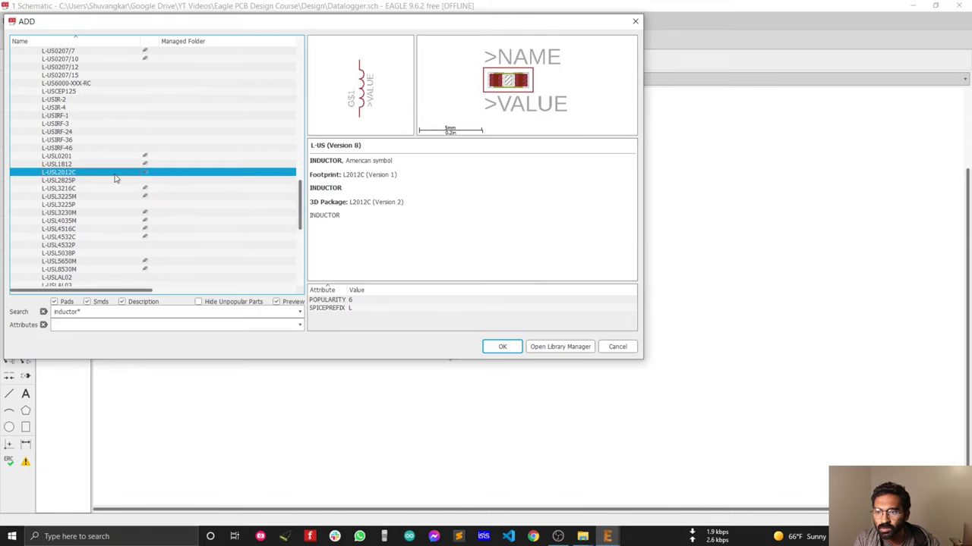
key(Up)
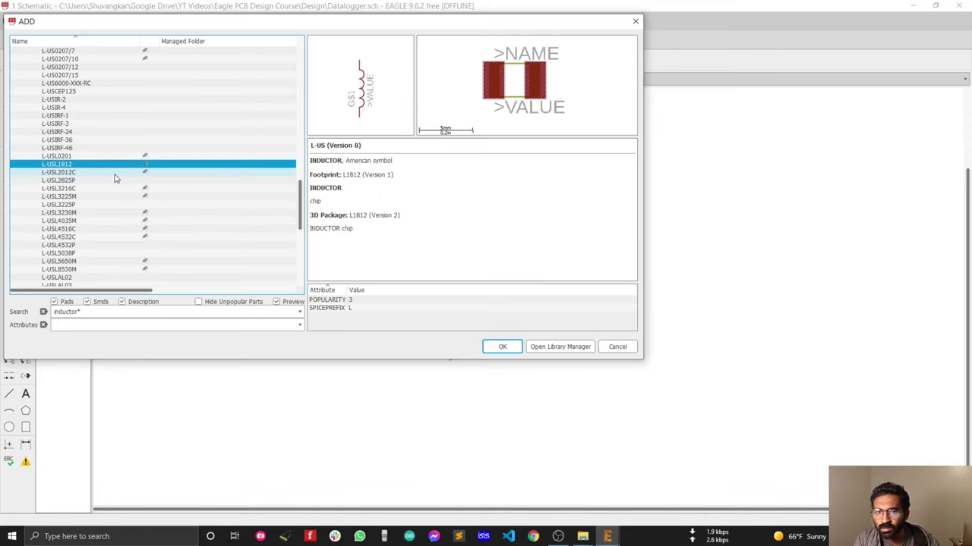
key(Up)
key(Down)
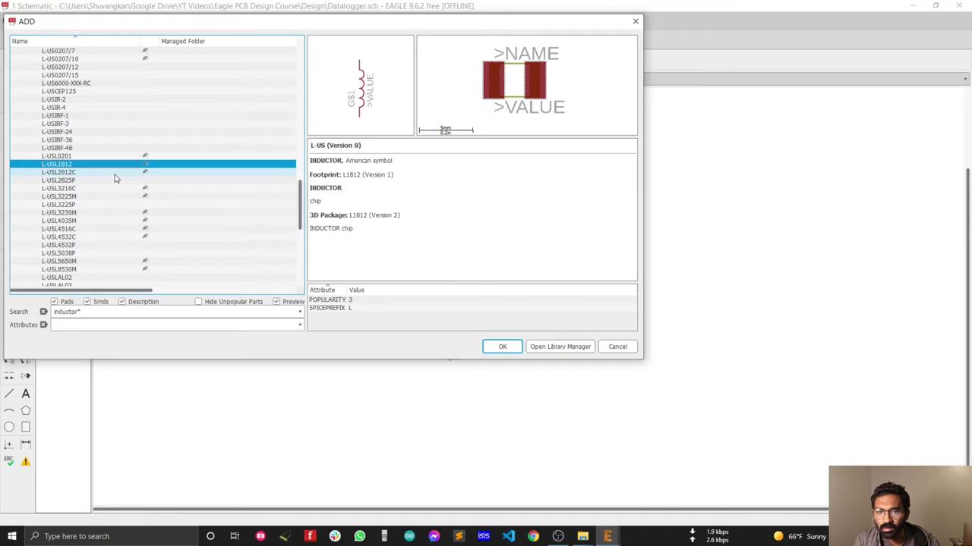
- Add an L-USL2012C inductor and place it horizontally above the crystal circuit, at the MEGA8-AI's AVCC side
key(Down)
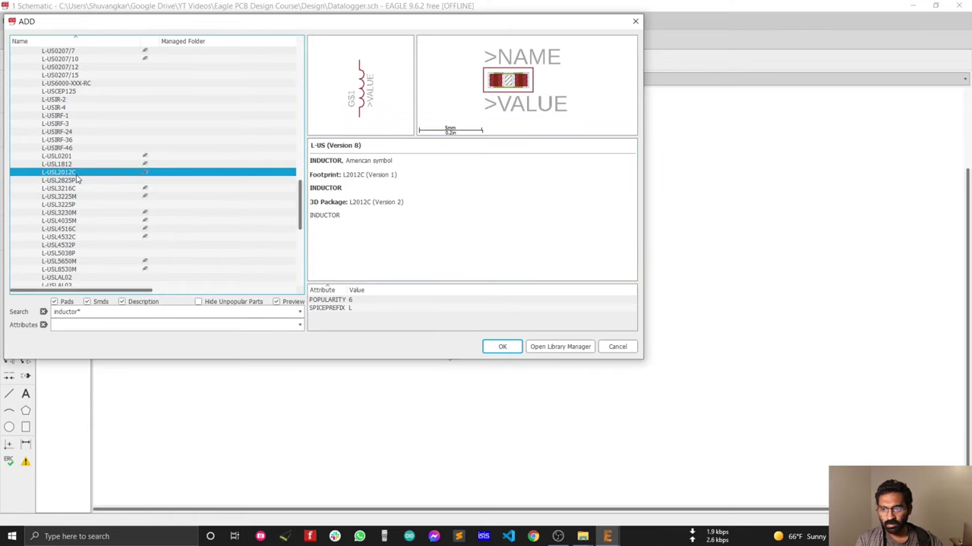
key(Return)
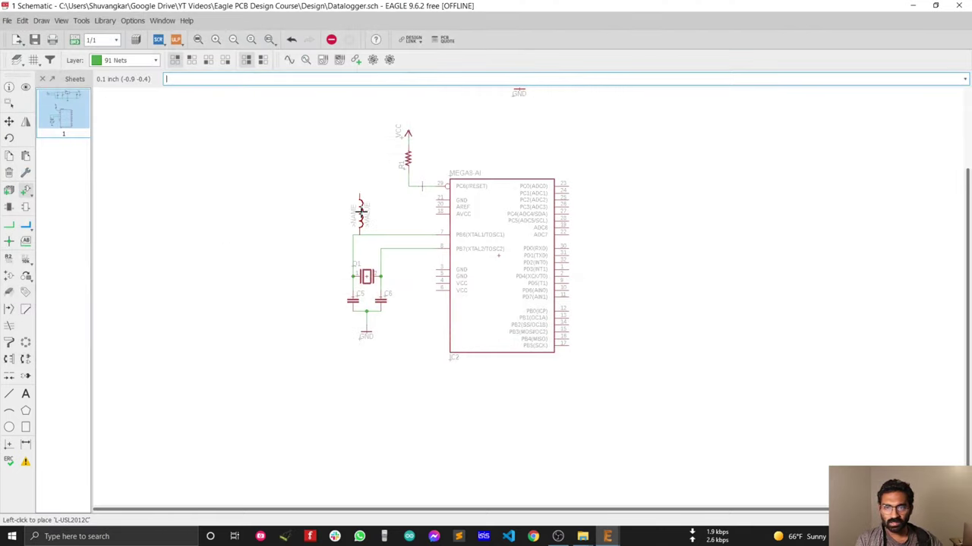
scroll(356, 218, up, 3)
right_click(315, 217)
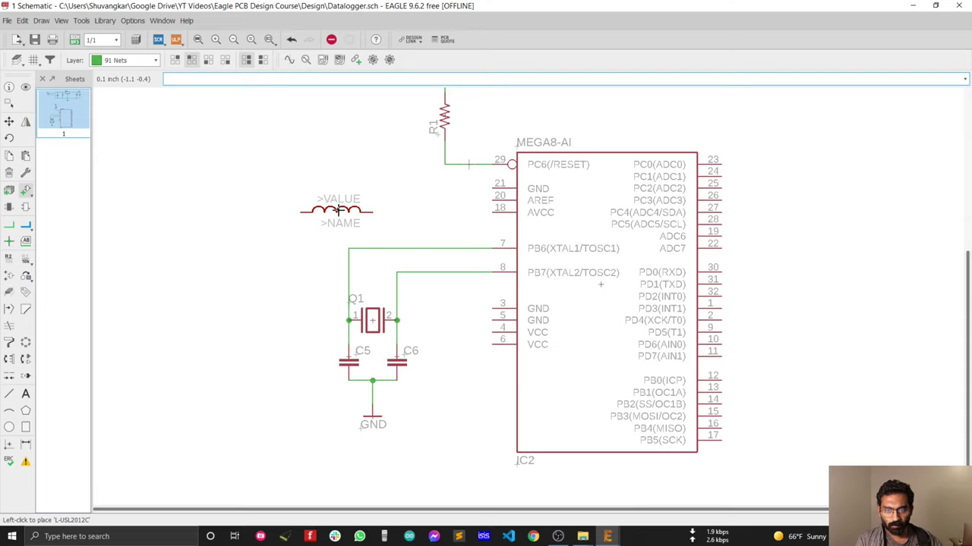
click(337, 210)
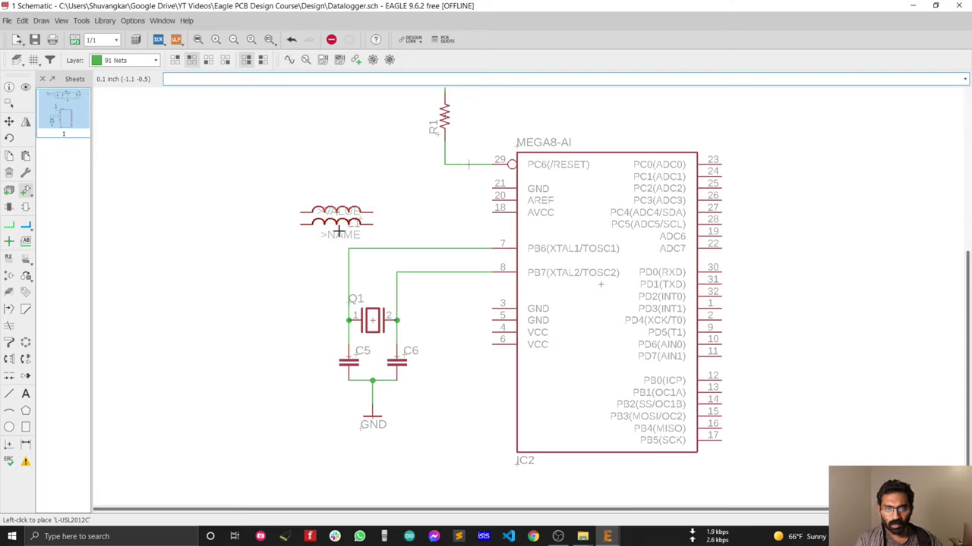
- Copy capacitor C5 and place the copy upright between inductor L1 and the MEGA8-AI
click(11, 158)
click(348, 362)
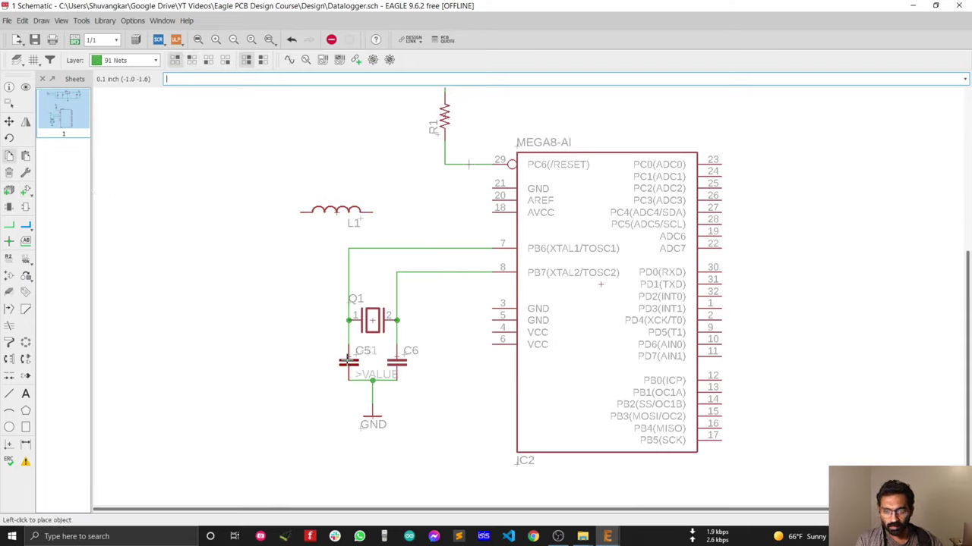
scroll(394, 203, up, 3)
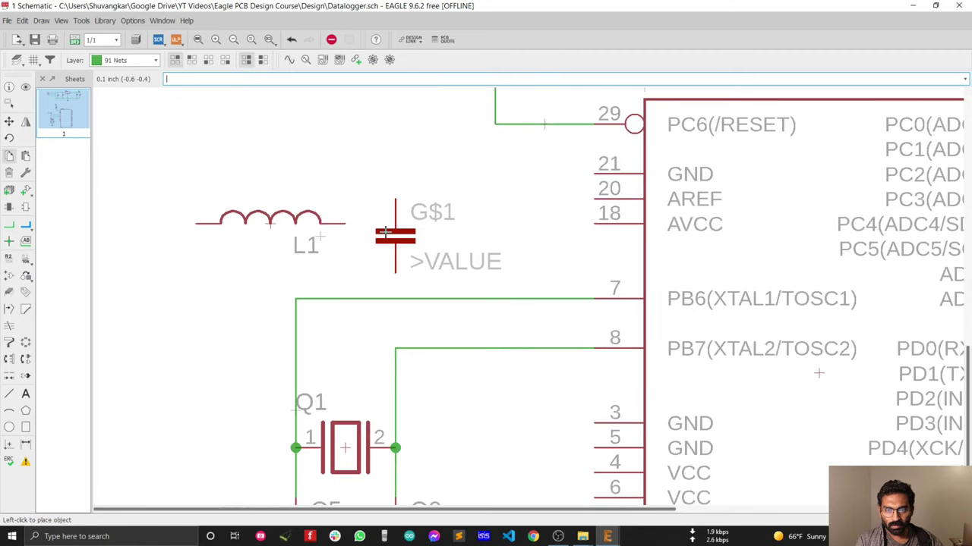
scroll(386, 232, down, 2)
right_click(393, 232)
right_click(394, 231)
right_click(395, 230)
right_click(394, 230)
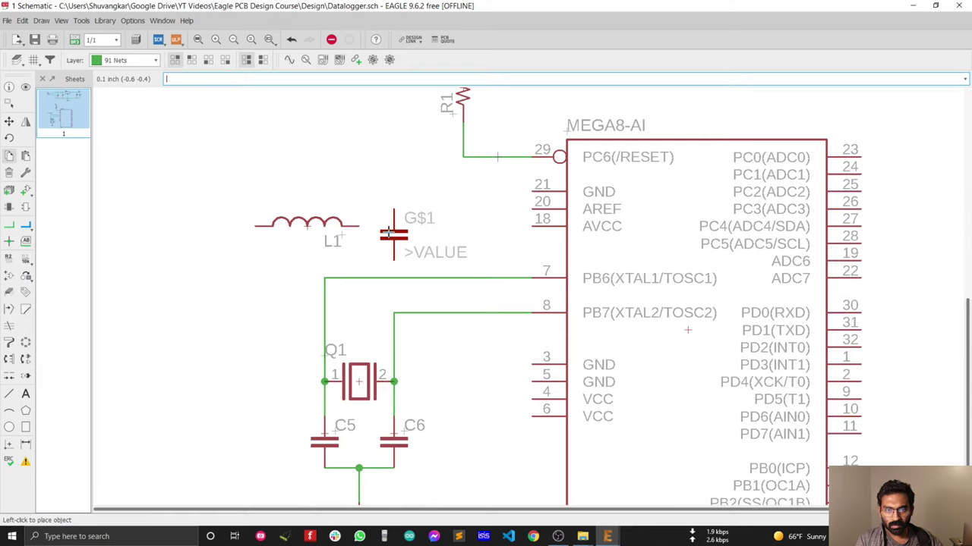
click(411, 231)
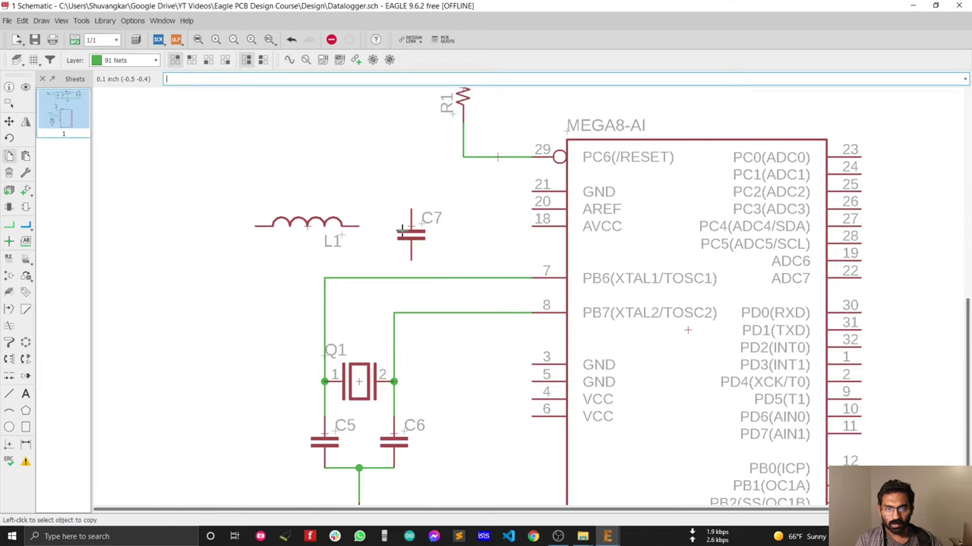
- Rotate inductor L1 to vertical and move it directly above capacitor C7
click(9, 122)
middle_drag(456, 180, 413, 210)
click(266, 258)
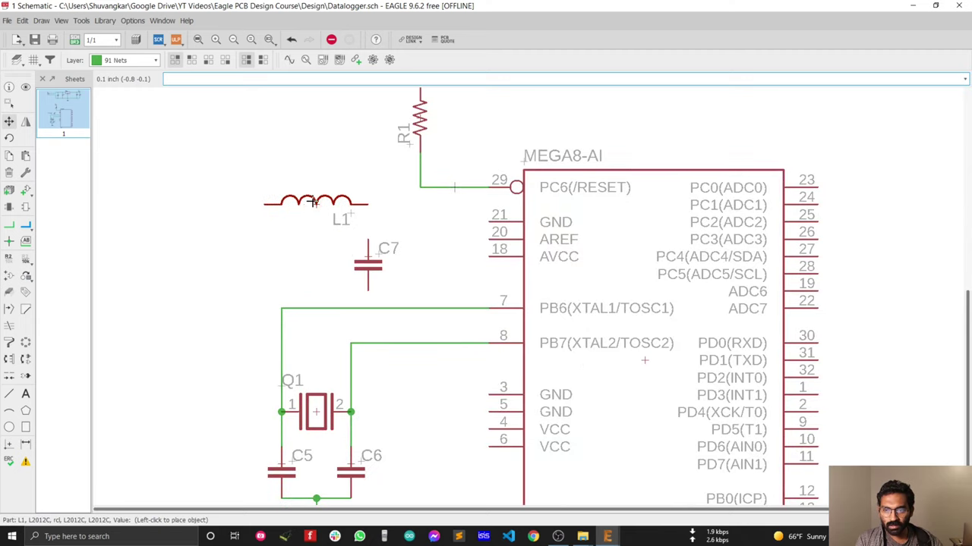
right_click(316, 202)
click(374, 169)
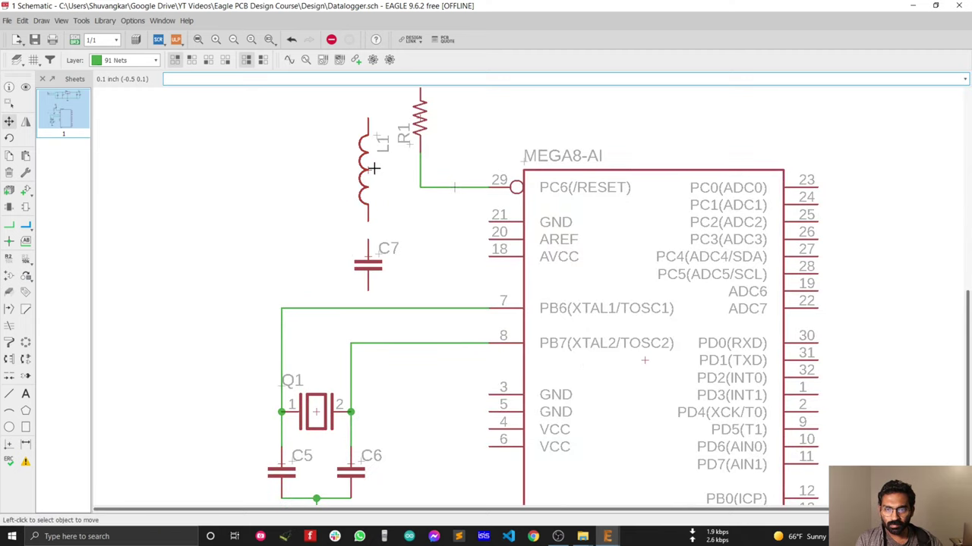
- Draw a net from the lower end of inductor L1 to the upper end of capacitor C7
click(9, 225)
scroll(387, 237, down, 1)
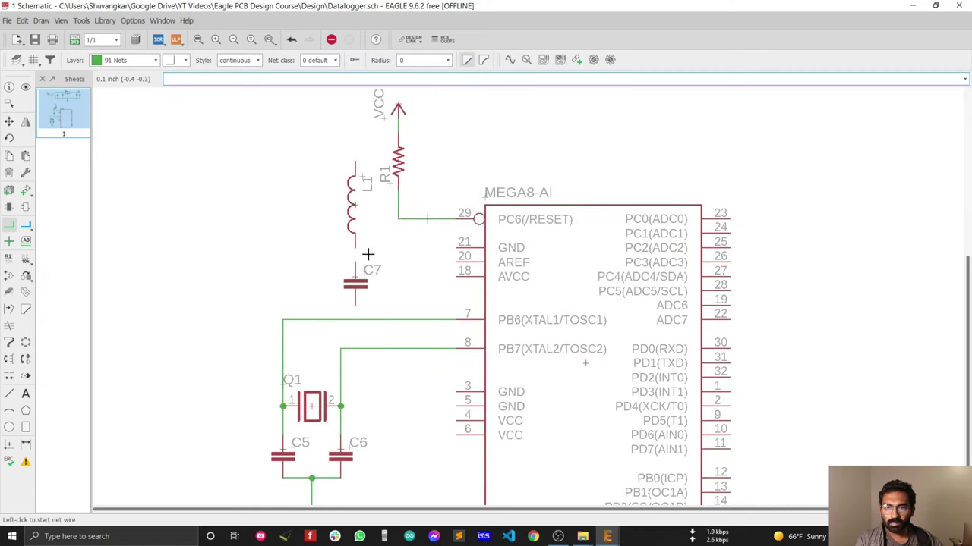
scroll(340, 268, up, 3)
click(341, 271)
click(342, 301)
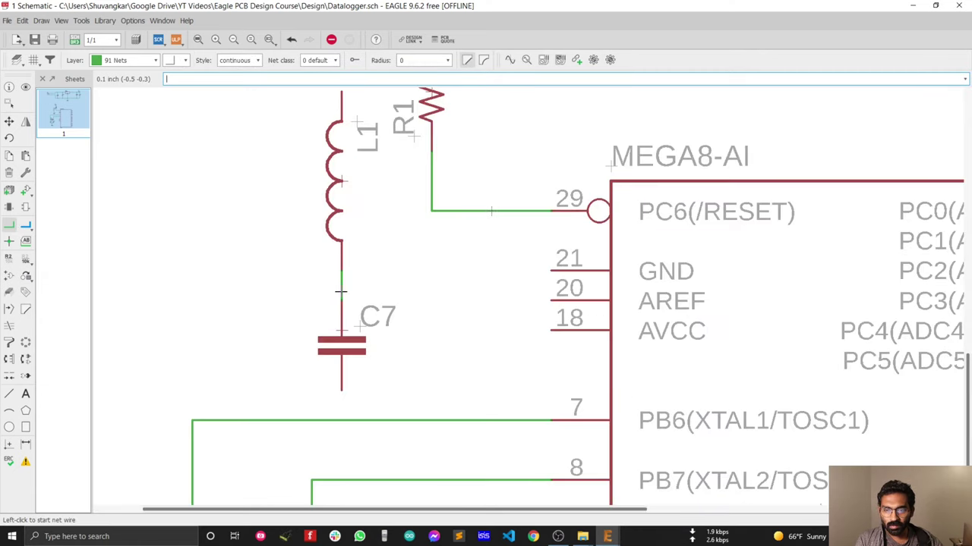
- Wire the MEGA8-AI's AVCC pin 18 to the net between L1 and C7
click(546, 329)
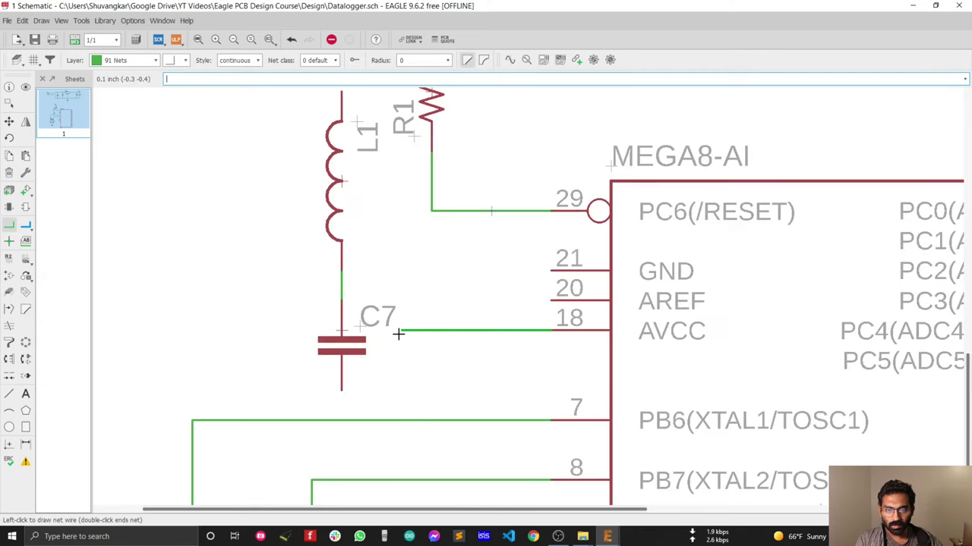
click(400, 298)
click(342, 297)
scroll(425, 282, down, 2)
scroll(426, 281, down, 1)
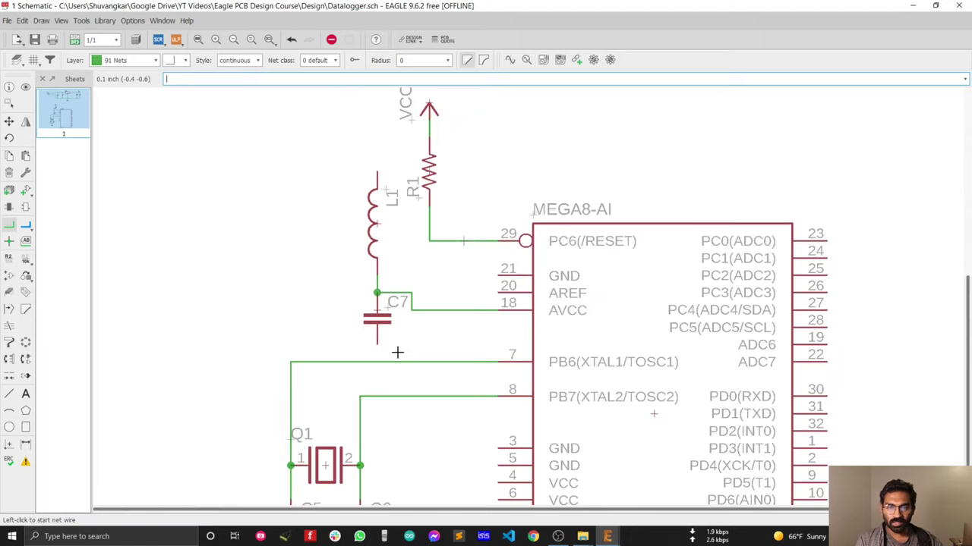
- Copy the GND symbol below crystal Q1 and place the copy directly on the lower end of capacitor C7
click(9, 155)
scroll(356, 147, down, 5)
scroll(340, 345, up, 4)
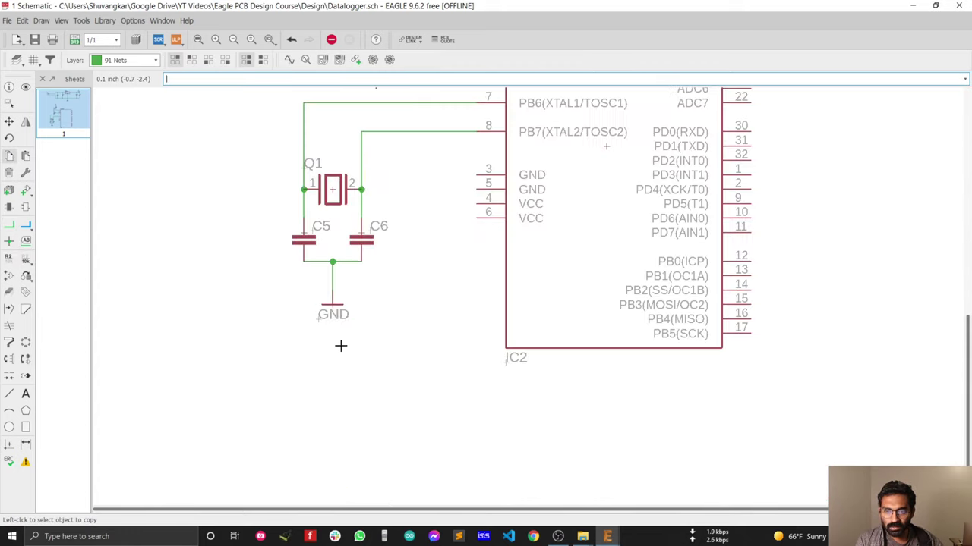
click(333, 306)
scroll(343, 388, down, 3)
scroll(354, 281, up, 7)
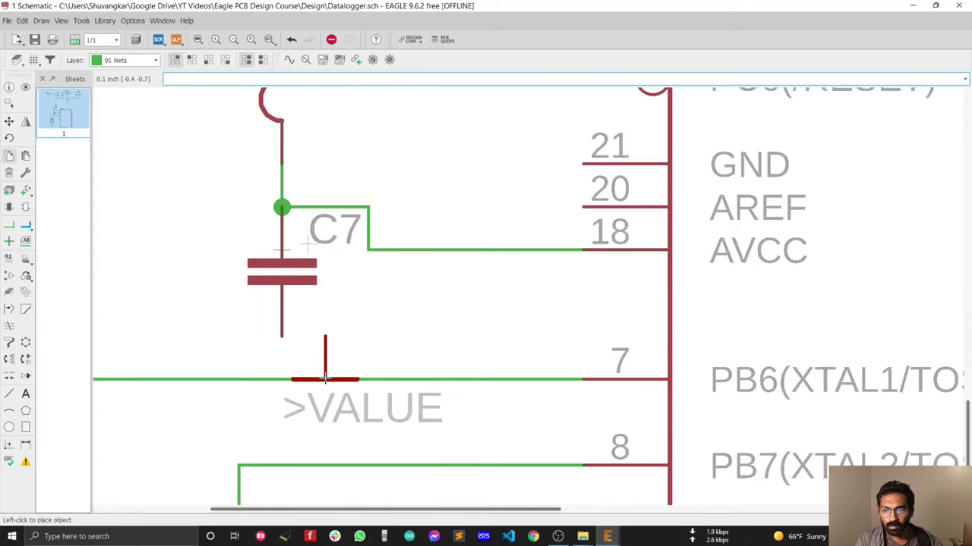
click(274, 363)
- Shift the horizontal pin 7 net segment down, clear of C7's GND symbol, and delete that segment
click(9, 121)
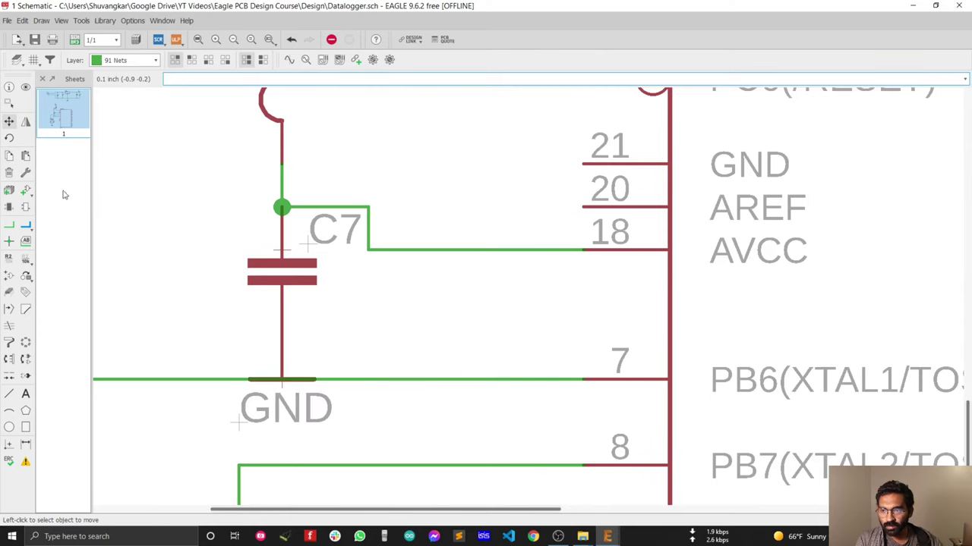
scroll(356, 309, down, 3)
scroll(334, 340, up, 2)
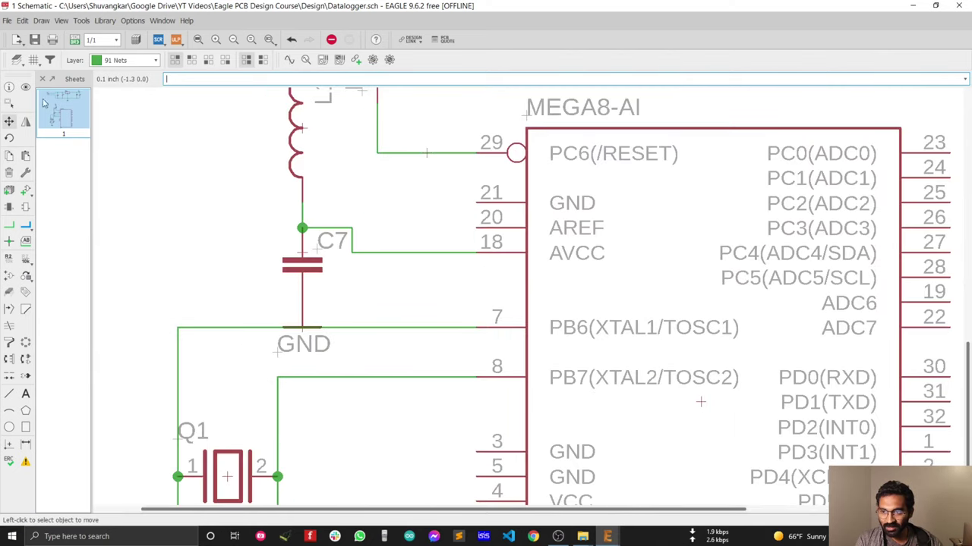
click(9, 121)
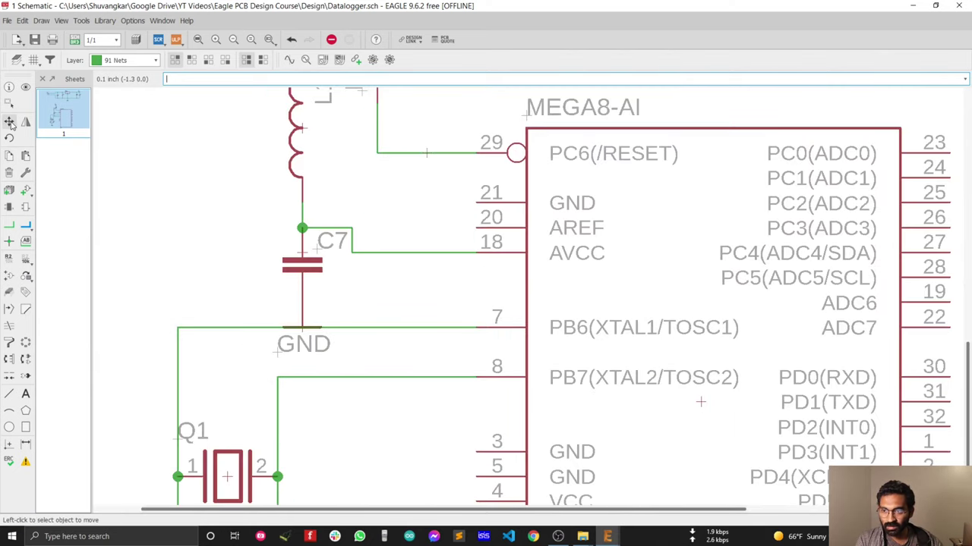
click(342, 326)
click(345, 356)
key(Delete)
click(410, 332)
- Redraw the net from MEGA8-AI pin 7 below C7's GND symbol to the open wire end above Q1's pin 1
click(9, 226)
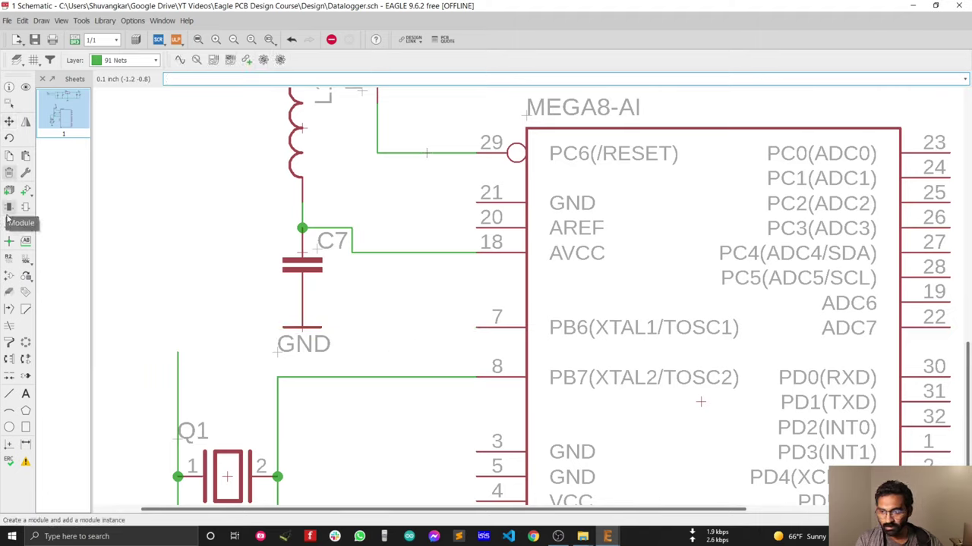
click(476, 328)
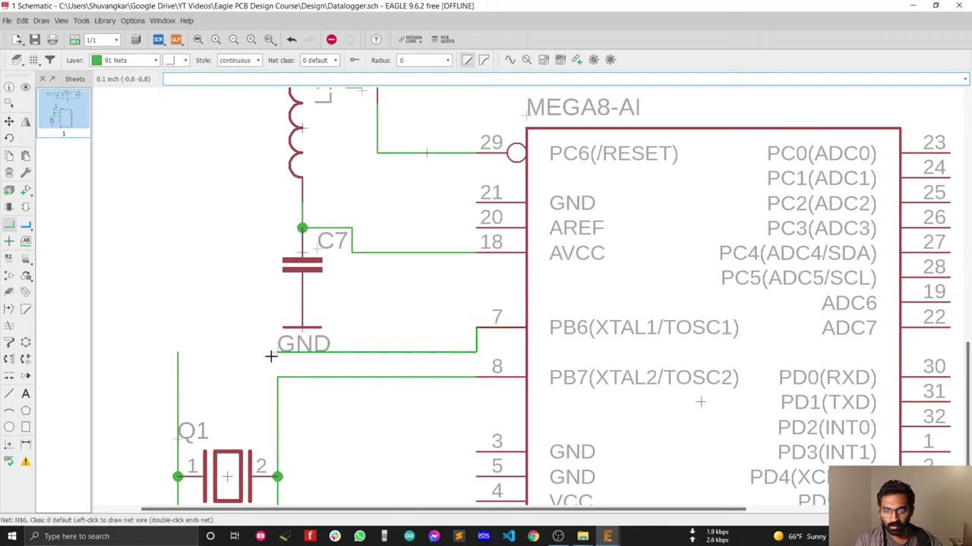
scroll(225, 317, down, 5)
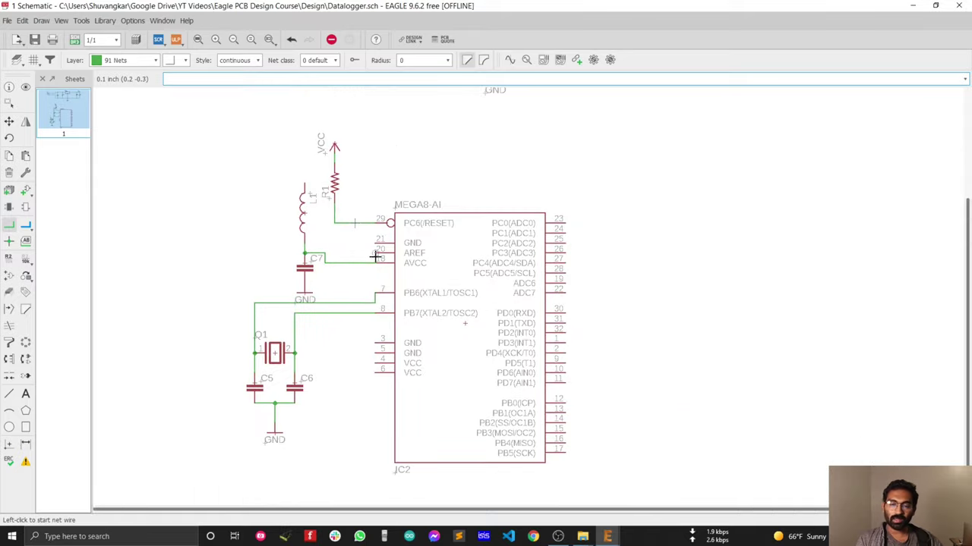
scroll(319, 293, up, 5)
scroll(316, 323, down, 5)
scroll(322, 254, up, 3)
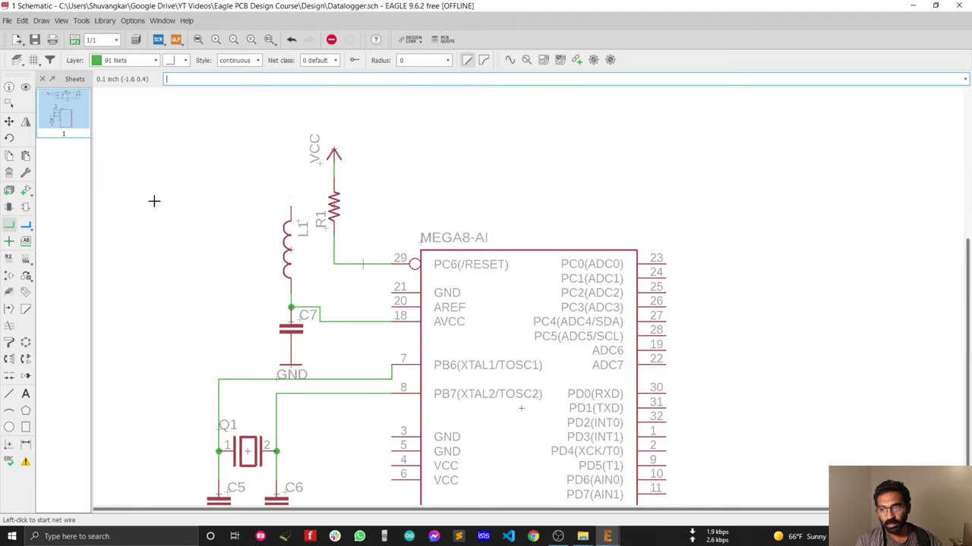
- Copy the VCC symbol above resistor R1 and place the copy directly above inductor L1
click(290, 206)
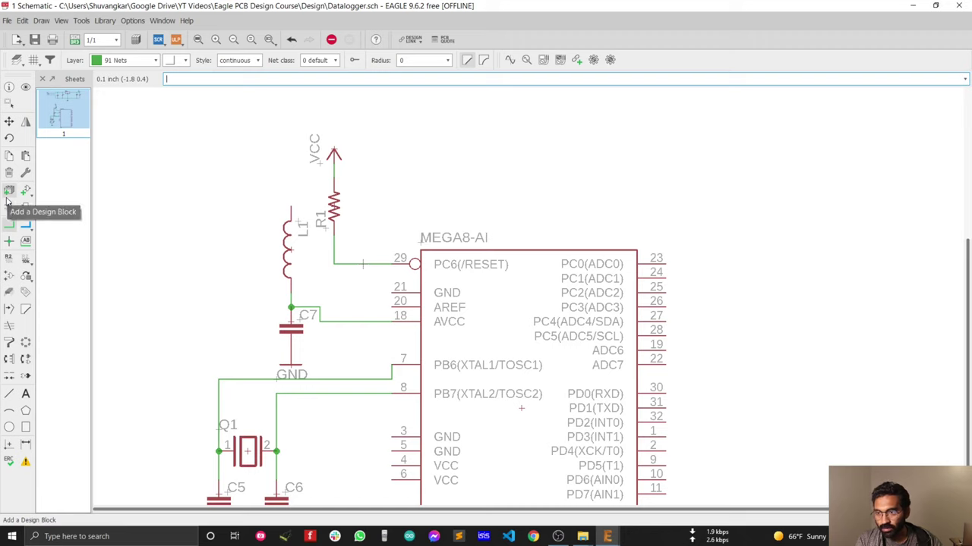
click(9, 155)
scroll(338, 148, up, 1)
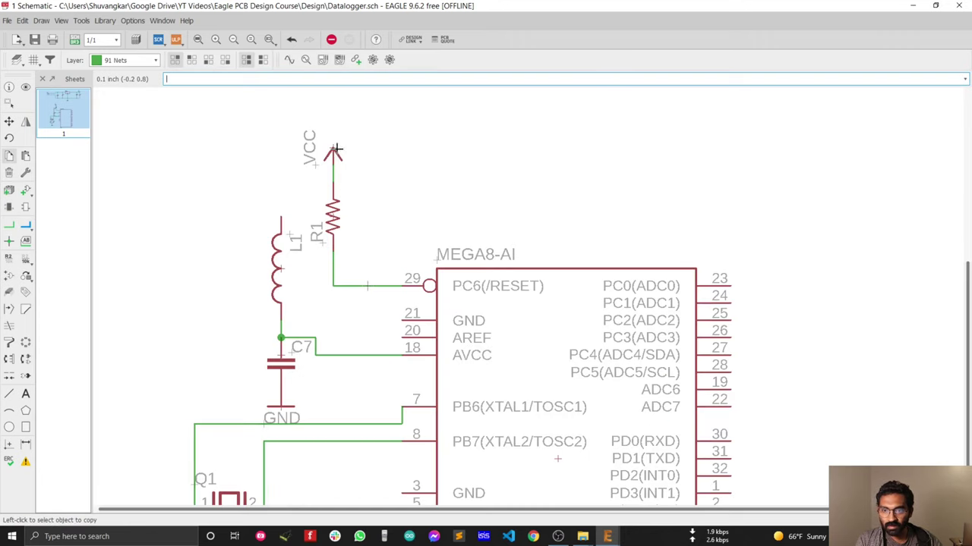
click(331, 146)
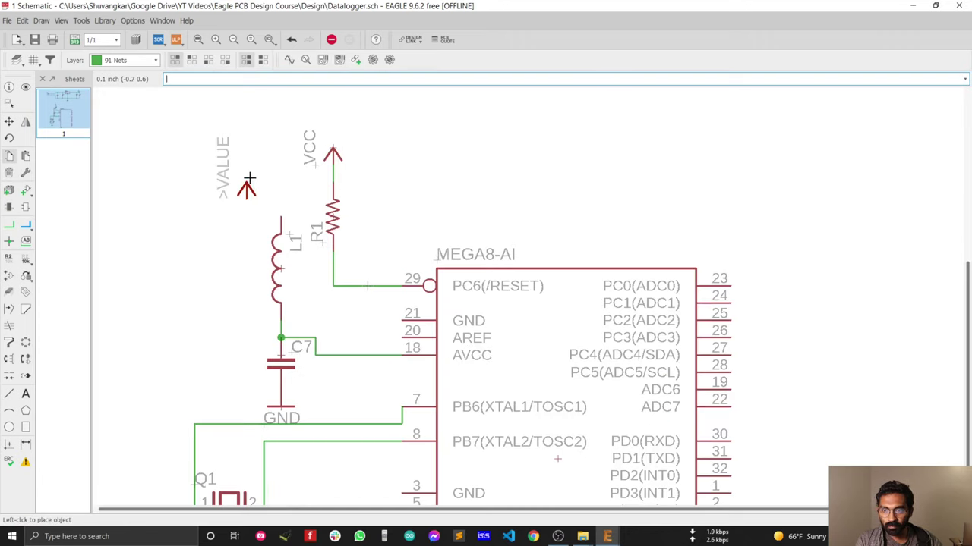
click(280, 154)
- Draw a net from the new VCC symbol down to the upper end of inductor L1
click(9, 225)
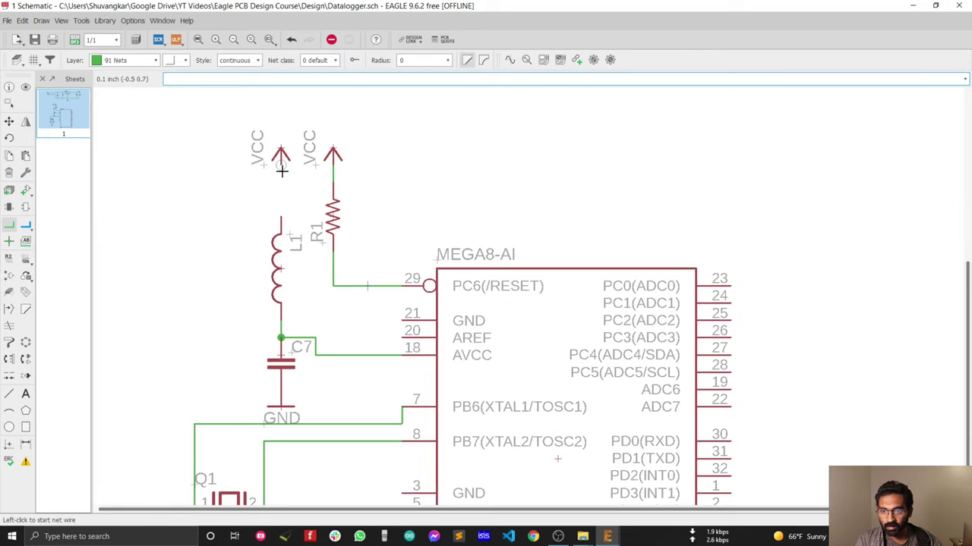
click(281, 170)
scroll(274, 201, down, 5)
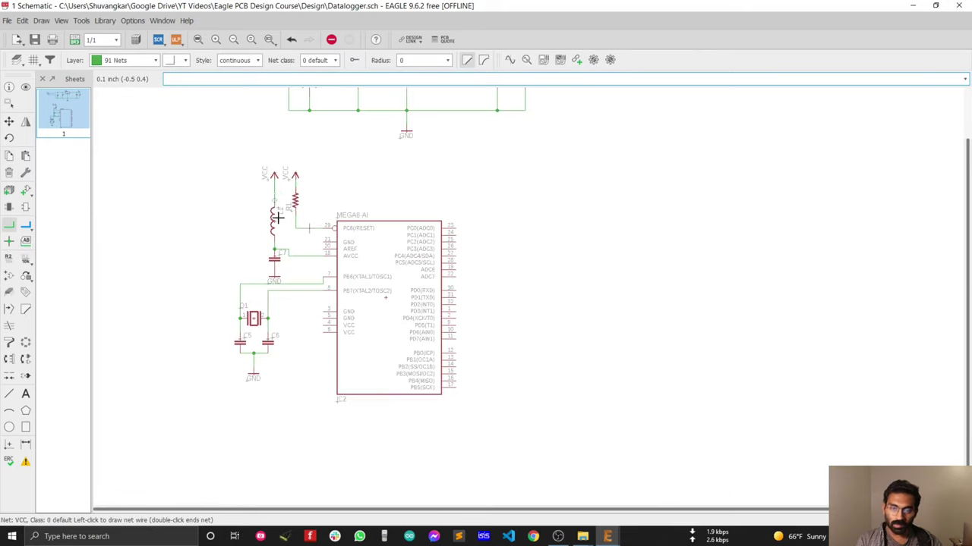
scroll(281, 227, up, 5)
scroll(265, 329, down, 5)
scroll(271, 194, up, 3)
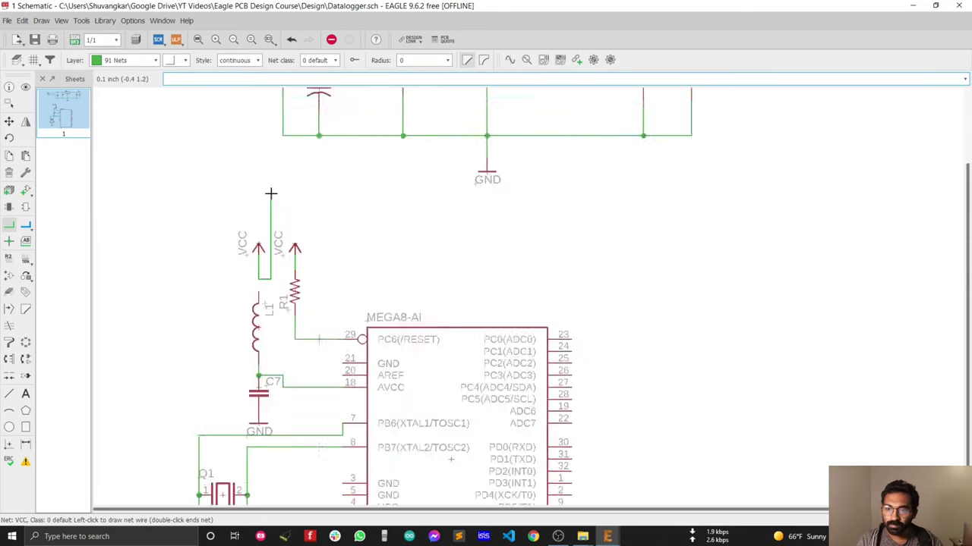
scroll(258, 273, up, 5)
click(243, 354)
scroll(338, 220, down, 4)
scroll(338, 221, down, 4)
scroll(341, 341, up, 4)
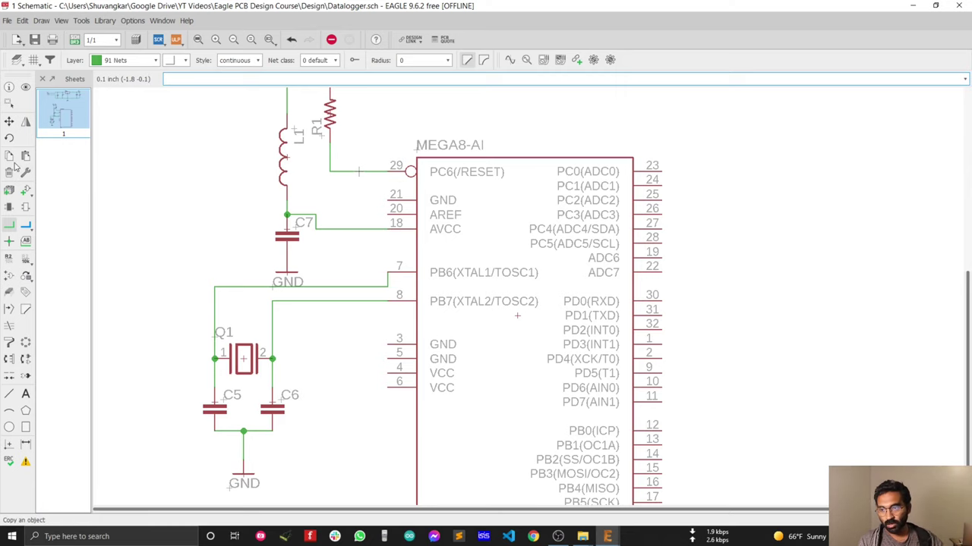
- Copy capacitor C7, rotate the copy to horizontal and place it beside the MEGA8-AI's AREF pin
key(ctrl+c)
scroll(308, 228, up, 1)
click(300, 230)
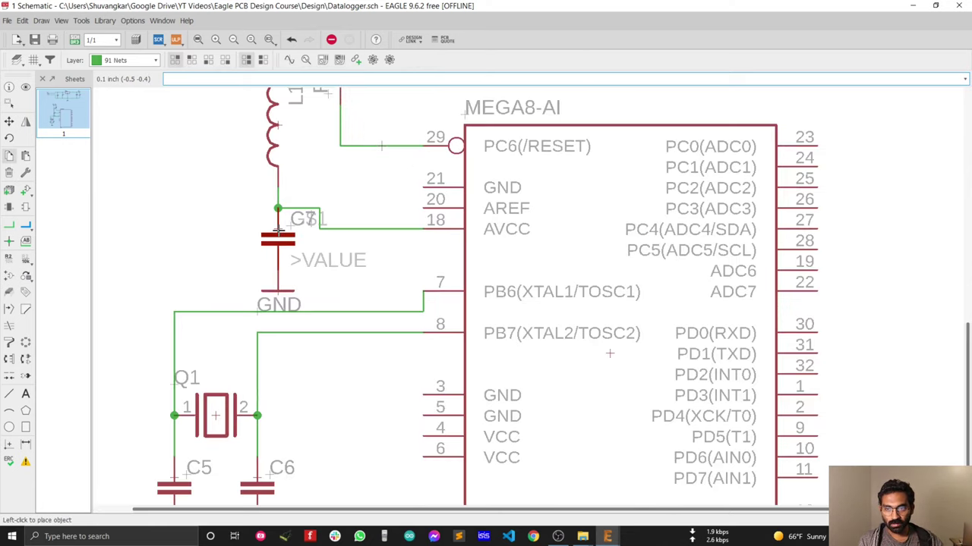
right_click(370, 208)
click(370, 208)
- Wire the nearer end of capacitor C8 to the MEGA8-AI's AREF pin 20
click(17, 224)
click(17, 224)
scroll(421, 201, up, 1)
click(403, 207)
click(416, 222)
scroll(416, 221, down, 2)
scroll(351, 226, up, 1)
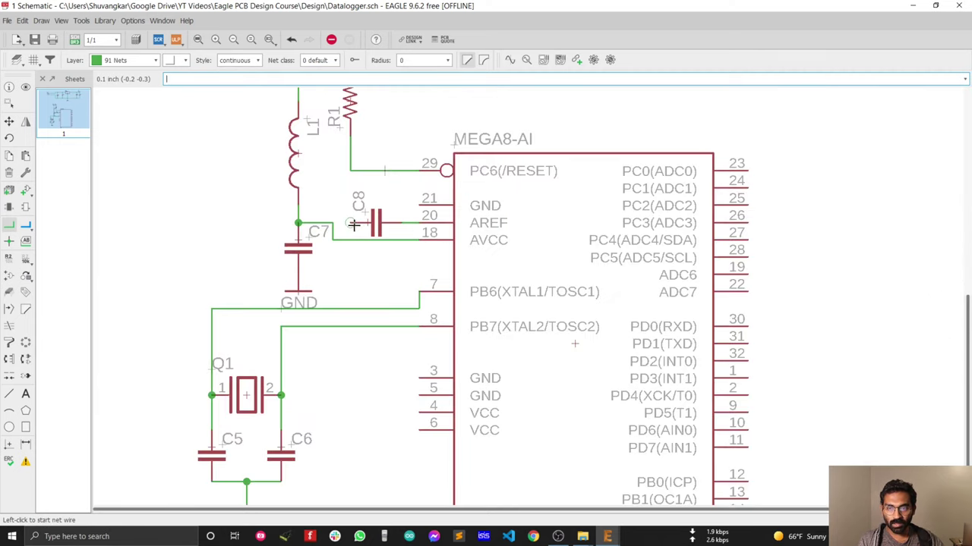
click(9, 122)
scroll(309, 234, down, 3)
scroll(324, 197, up, 2)
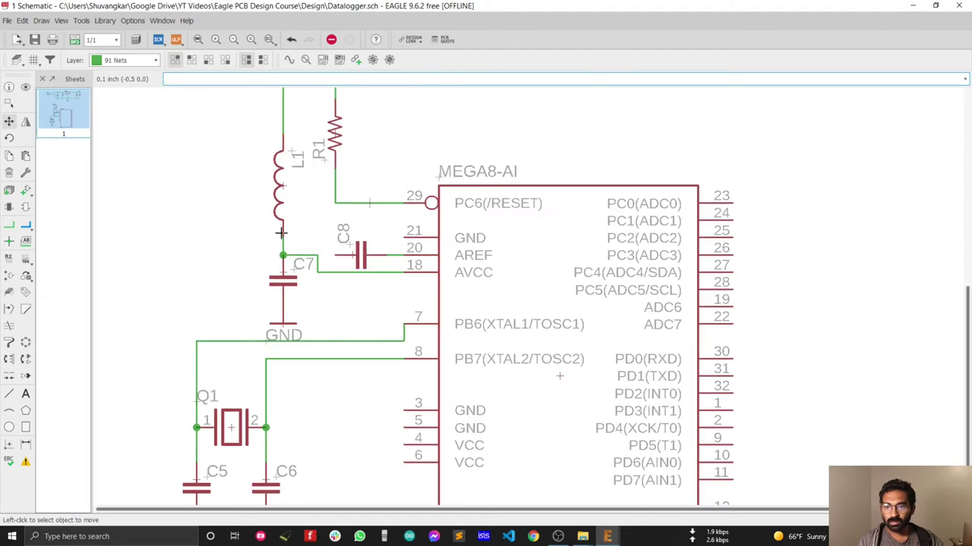
scroll(284, 200, down, 3)
scroll(250, 154, up, 1)
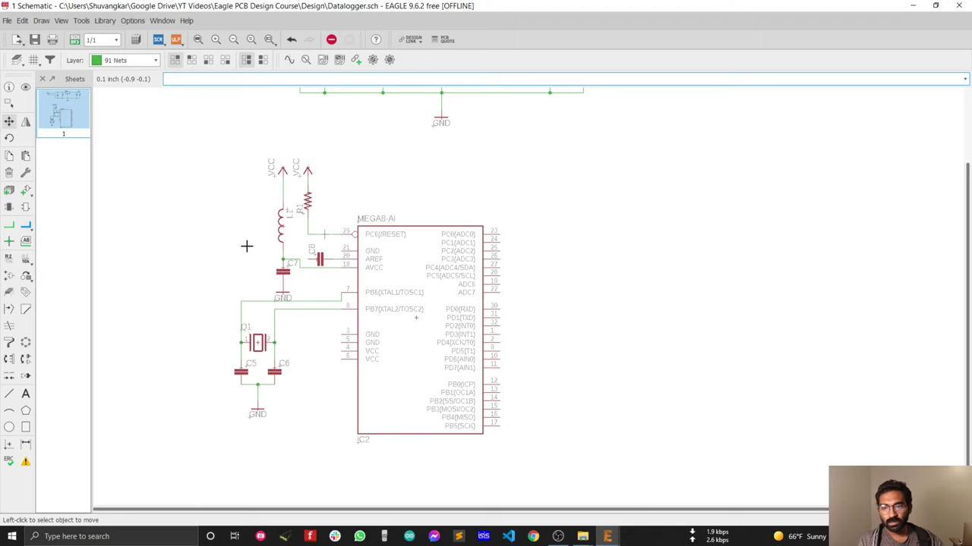
scroll(245, 246, up, 1)
scroll(245, 246, up, 1)
scroll(364, 278, down, 3)
scroll(311, 278, up, 4)
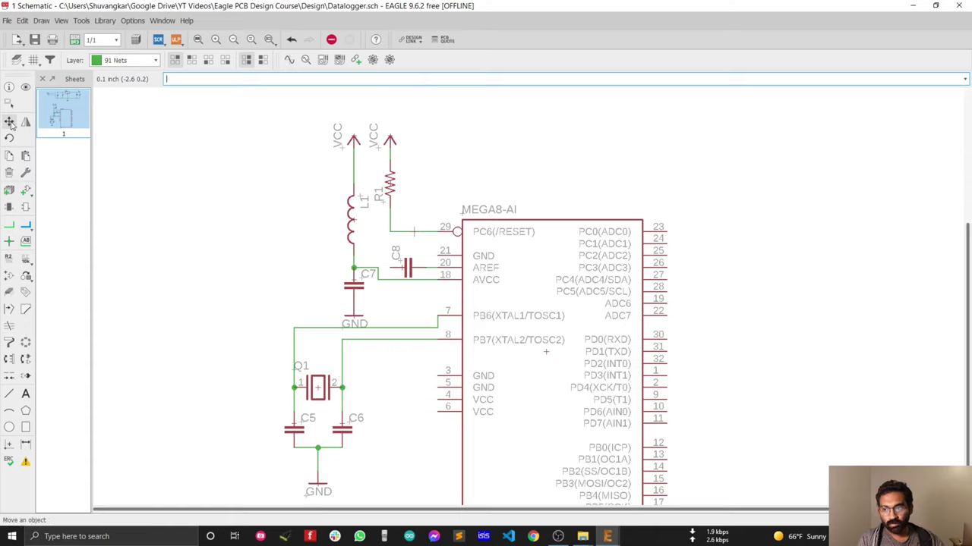
click(352, 215)
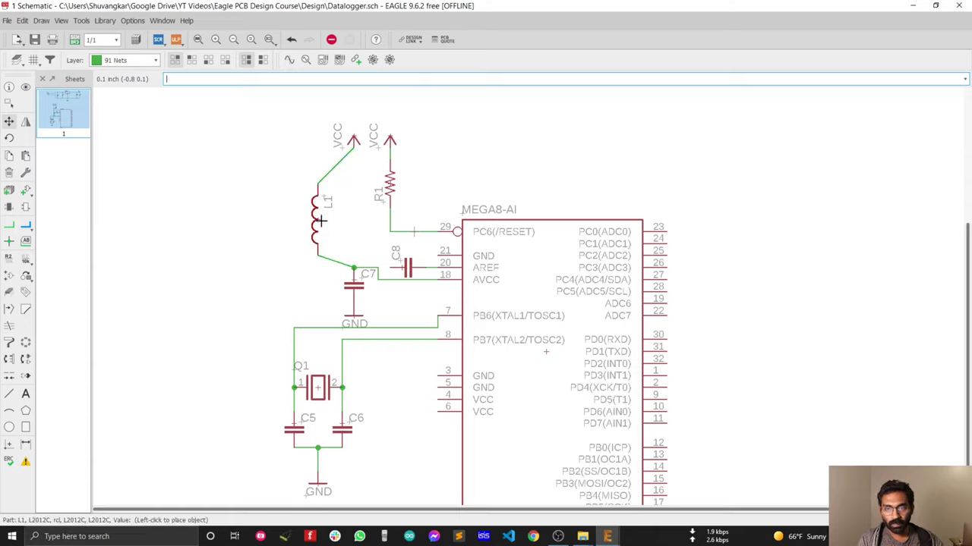
key(Escape)
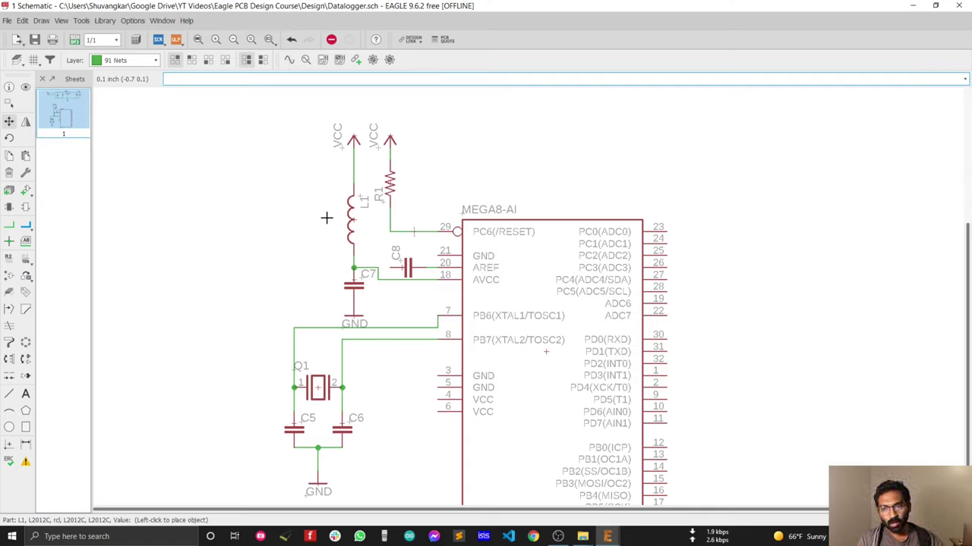
- Group L1, C7 and their VCC and GND symbols, and move the group about 0.4 inch left, away from C8
click(9, 105)
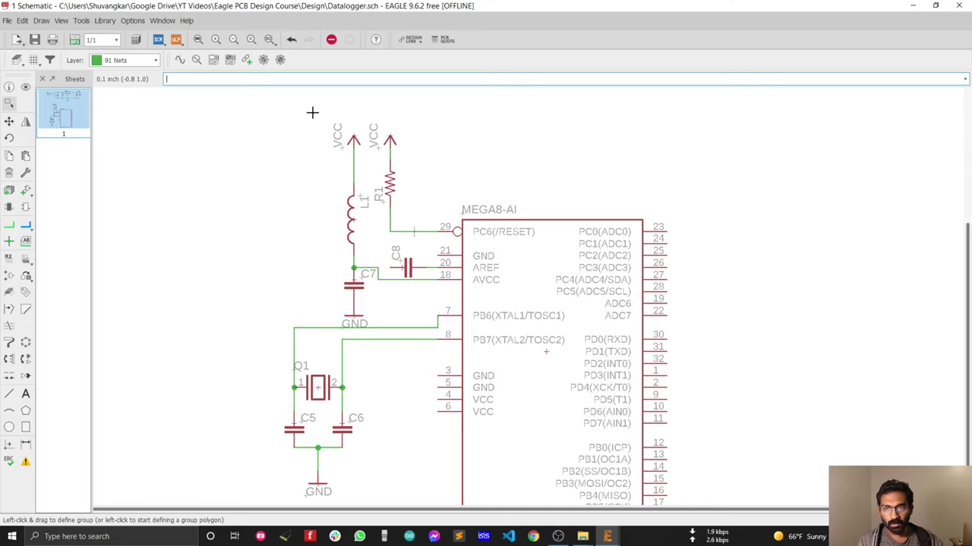
drag(310, 111, 374, 325)
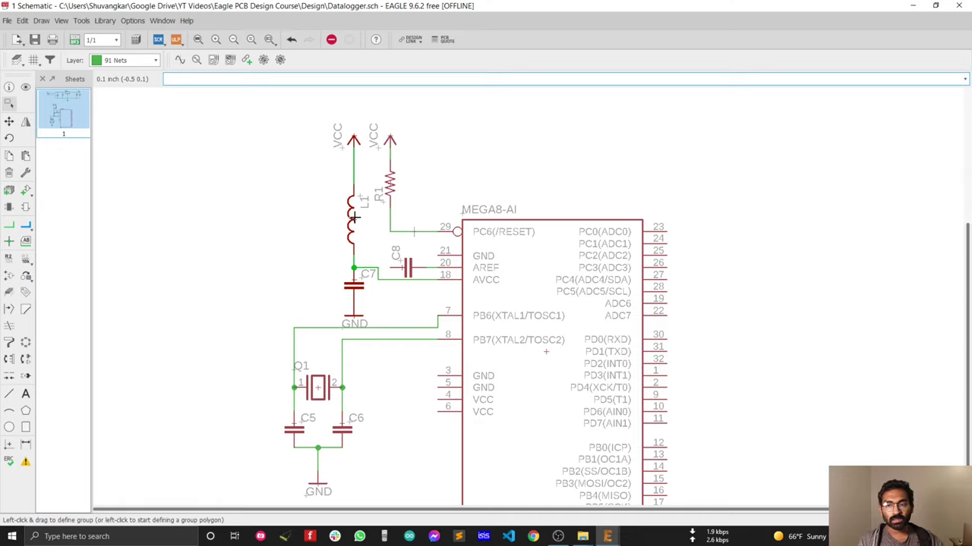
click(9, 123)
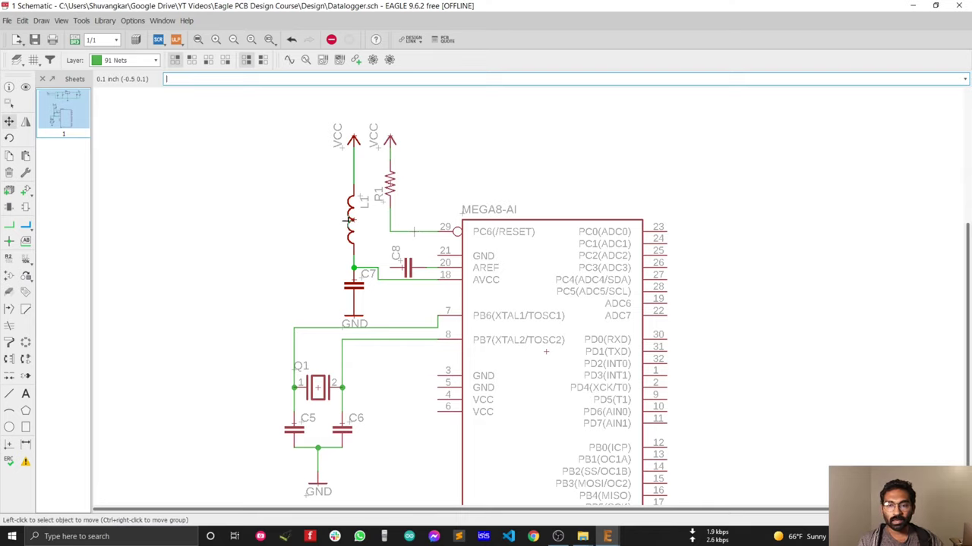
right_click(350, 220)
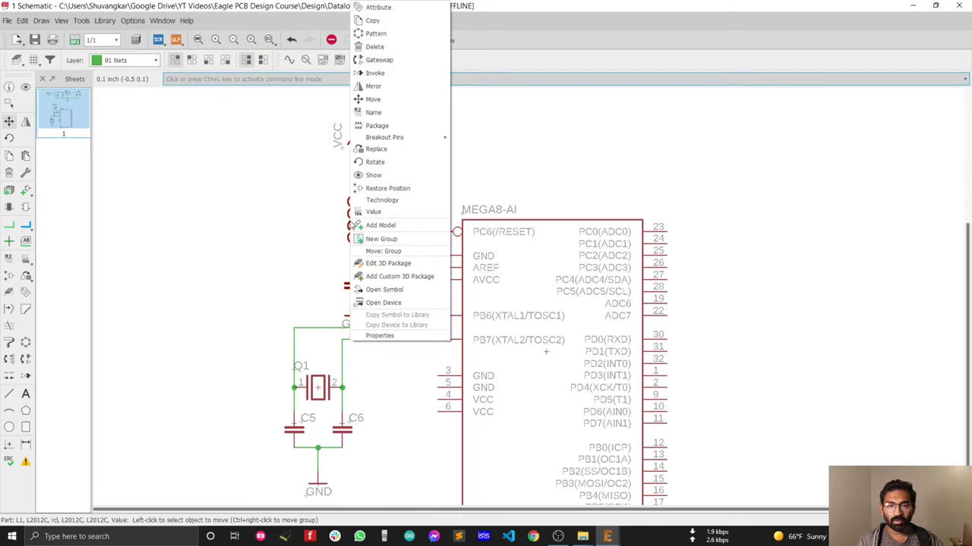
click(379, 252)
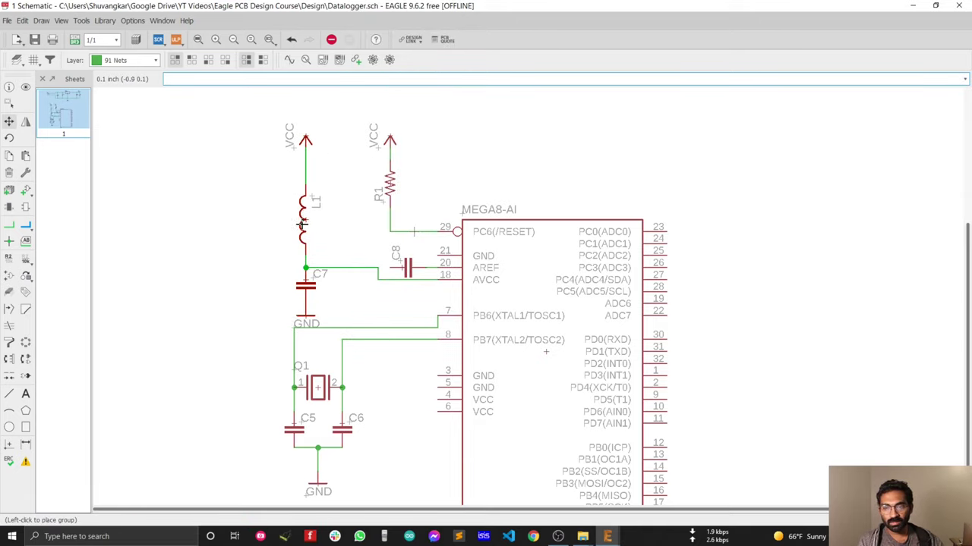
click(304, 224)
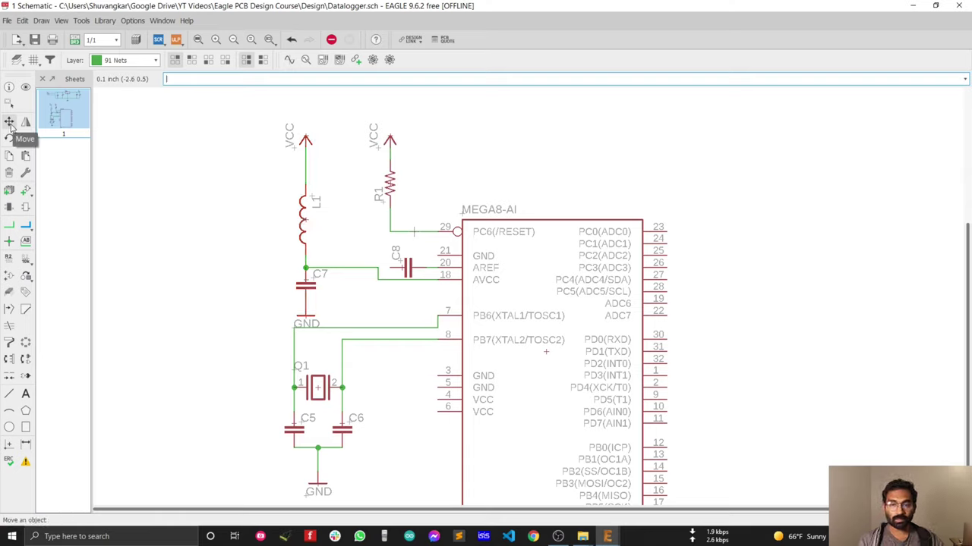
- Move the vertical segment of the AVCC net left, close to C7 and clear of capacitor C8
click(10, 126)
scroll(378, 271, up, 2)
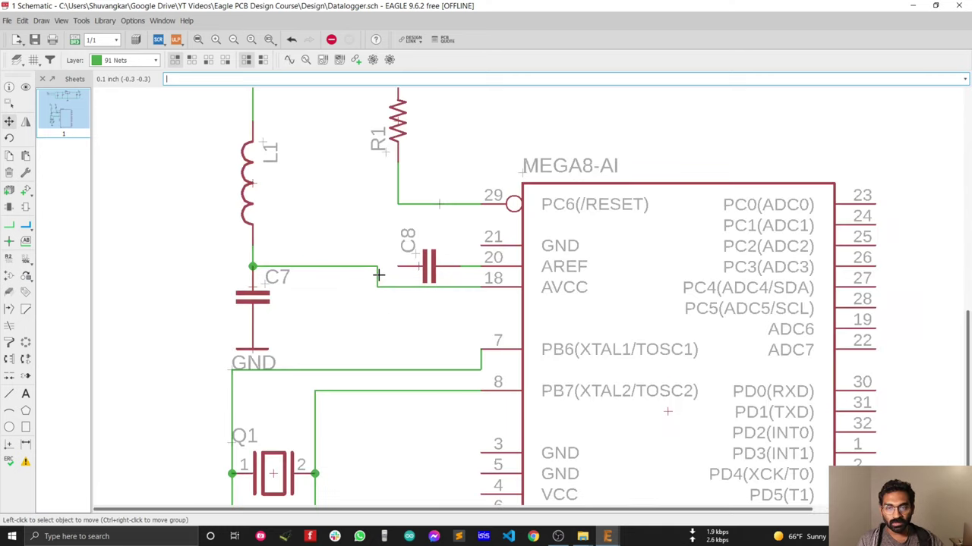
click(378, 277)
click(294, 278)
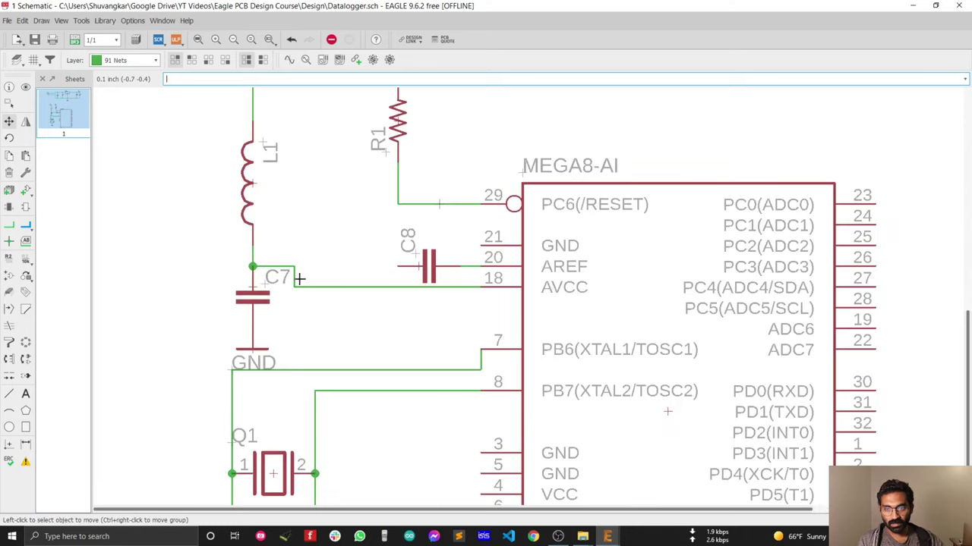
scroll(391, 295, down, 3)
scroll(395, 282, up, 4)
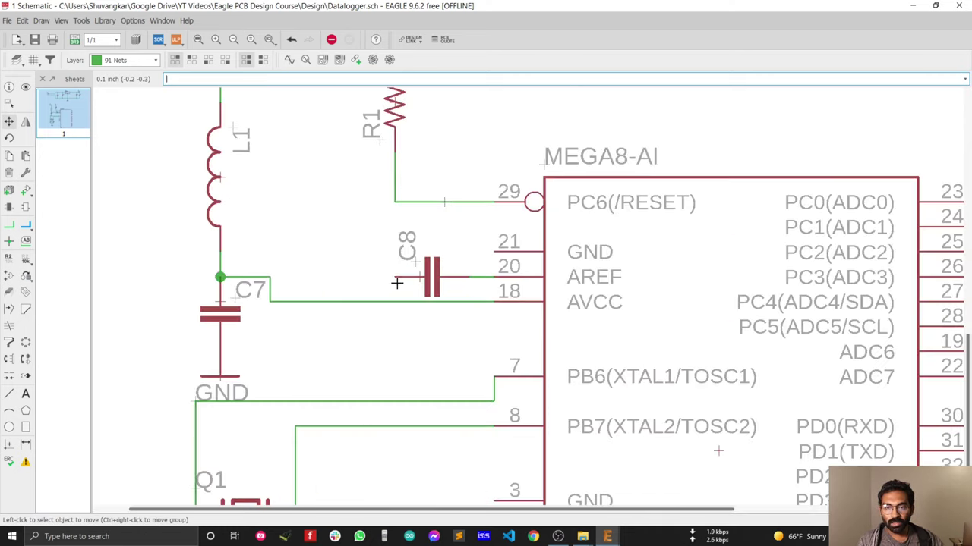
- Copy a GND symbol, rotate the copy so its pin faces capacitor C8, and place it beside C8's free end
scroll(390, 277, down, 4)
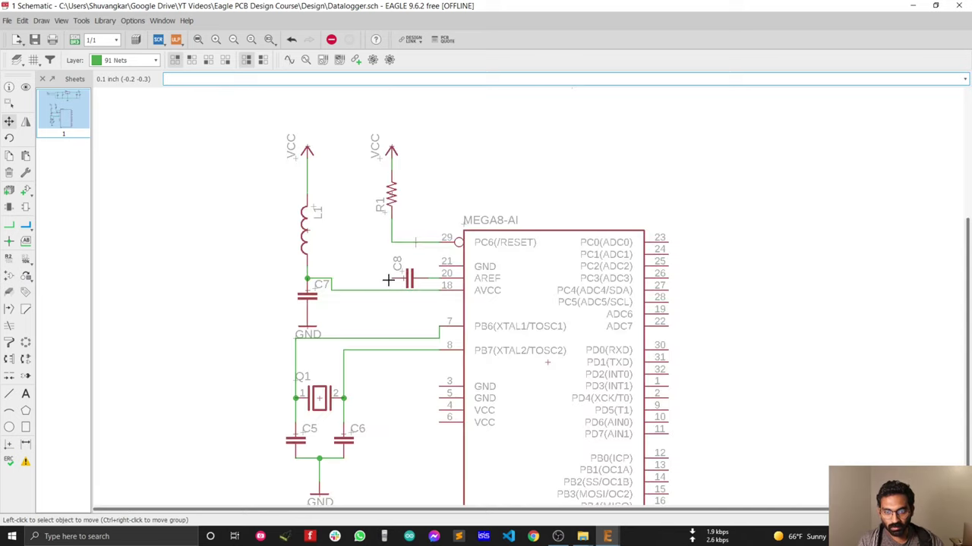
click(9, 155)
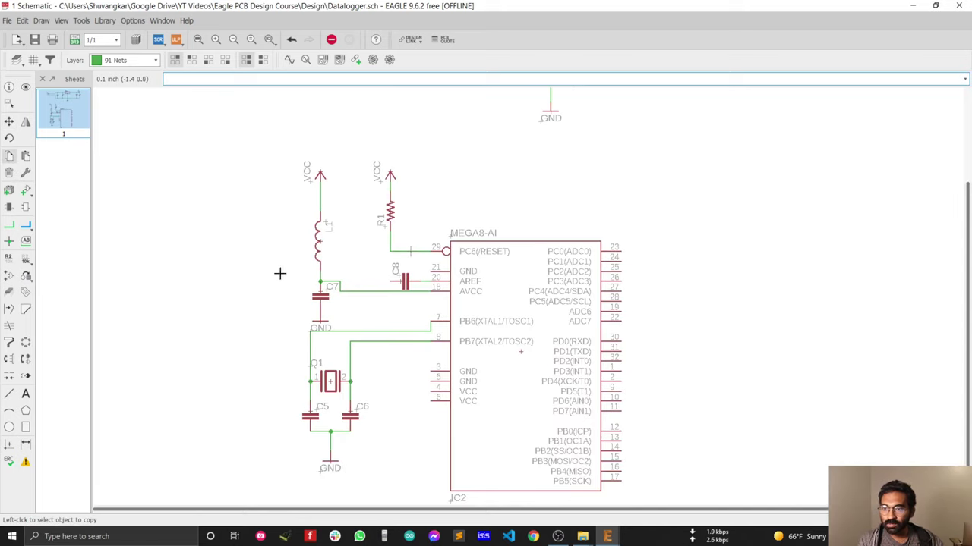
middle_drag(582, 103, 429, 203)
scroll(428, 203, up, 1)
click(395, 214)
scroll(471, 220, down, 4)
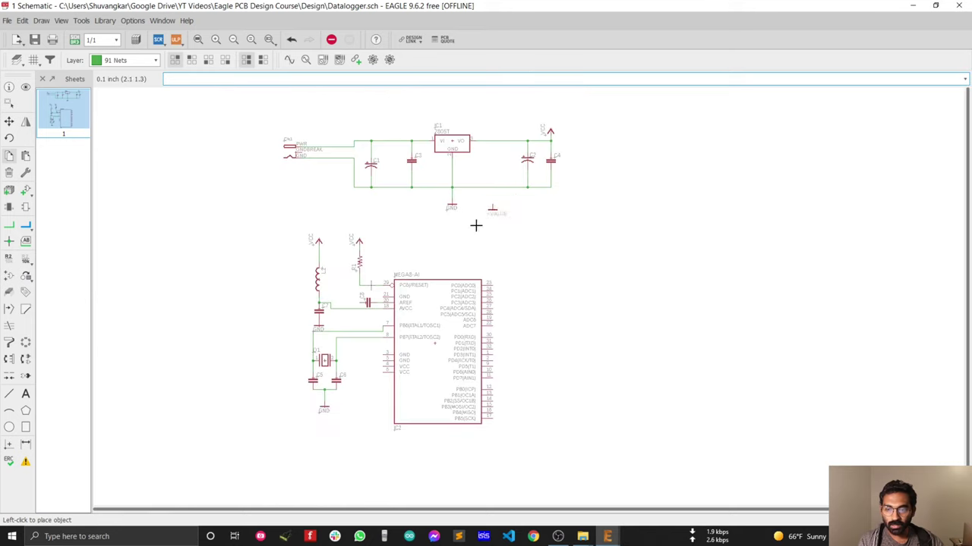
scroll(356, 303, up, 4)
scroll(312, 317, up, 3)
right_click(325, 299)
right_click(329, 271)
right_click(346, 289)
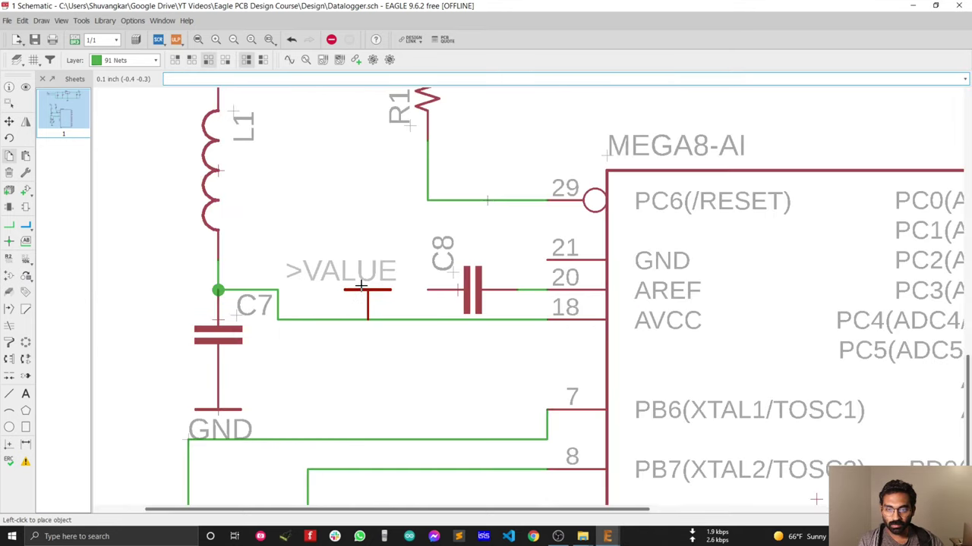
right_click(343, 282)
click(373, 283)
- Wire C8's free end to the adjacent GND symbol and connect the MEGA8-AI's GND pin 21 to the same node
click(9, 225)
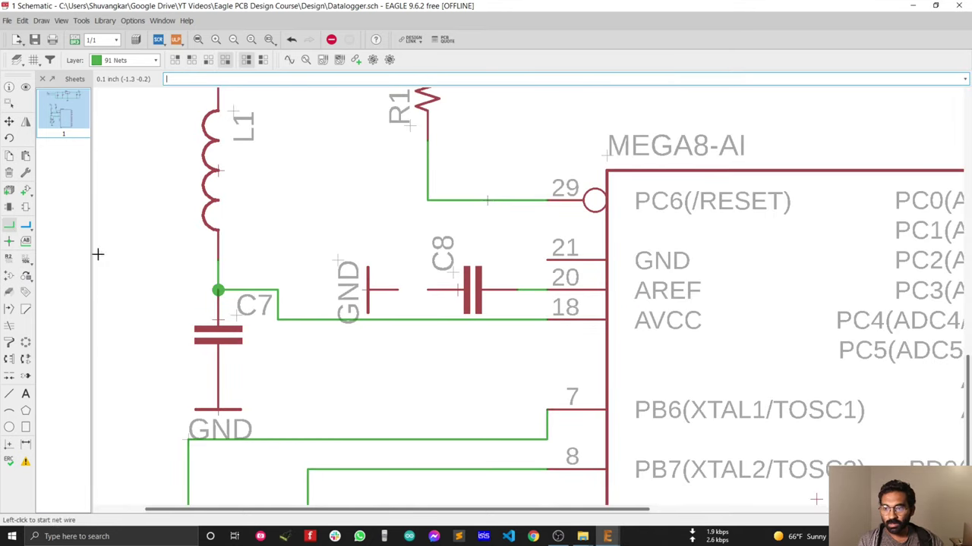
click(426, 290)
click(398, 290)
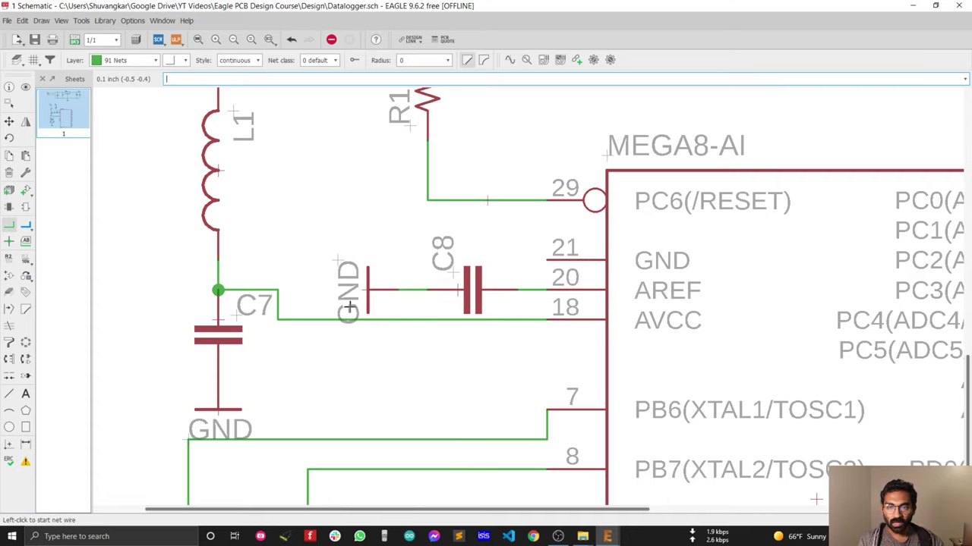
click(550, 261)
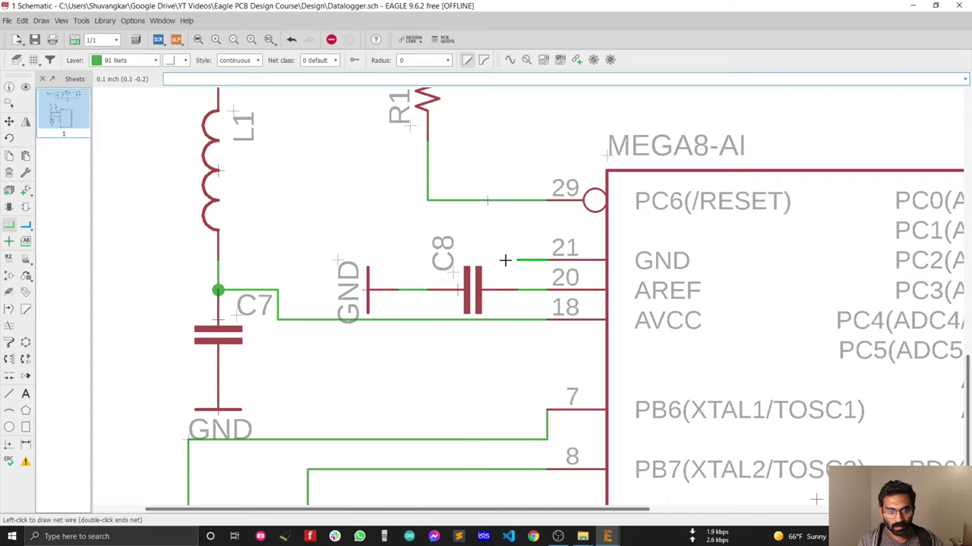
click(398, 290)
scroll(453, 256, down, 2)
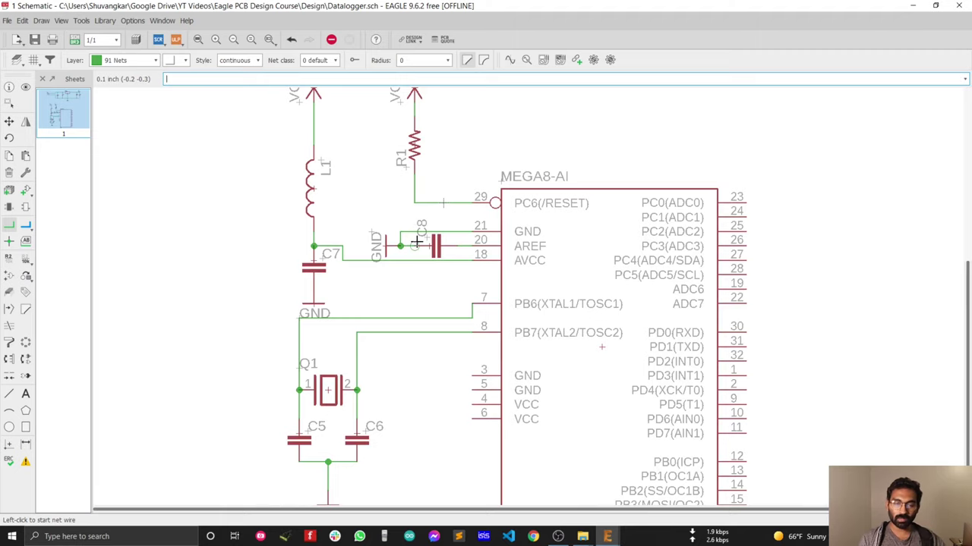
scroll(416, 242, down, 1)
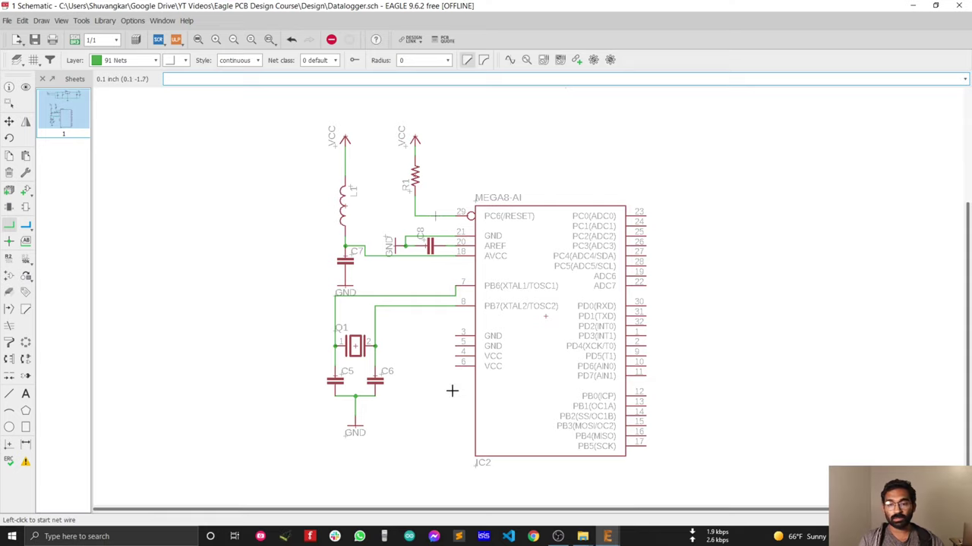
- Copy capacitor C7 and place two vertical copies side by side, below and beside the MEGA8-AI's VCC pins 4 and 6
click(7, 157)
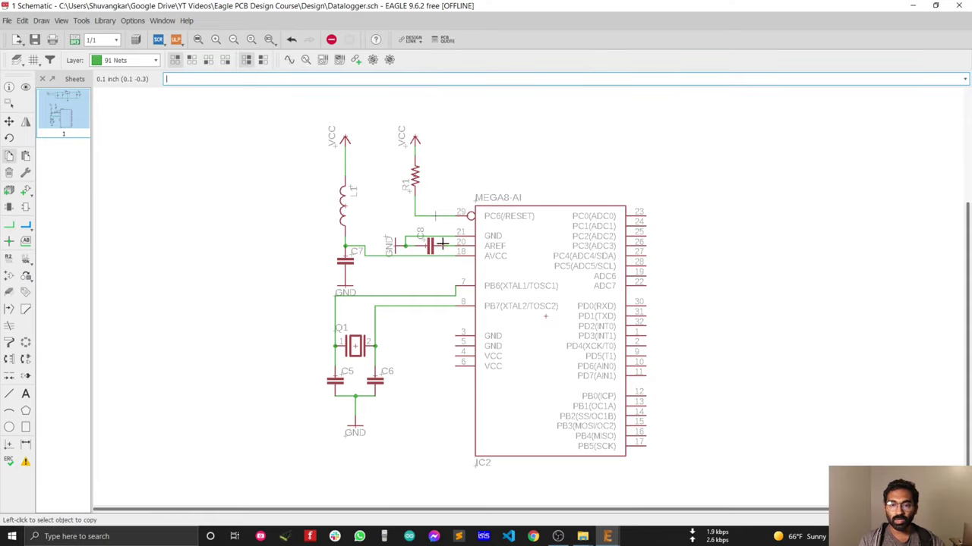
scroll(344, 258, up, 3)
click(344, 258)
scroll(432, 281, down, 3)
scroll(451, 299, up, 3)
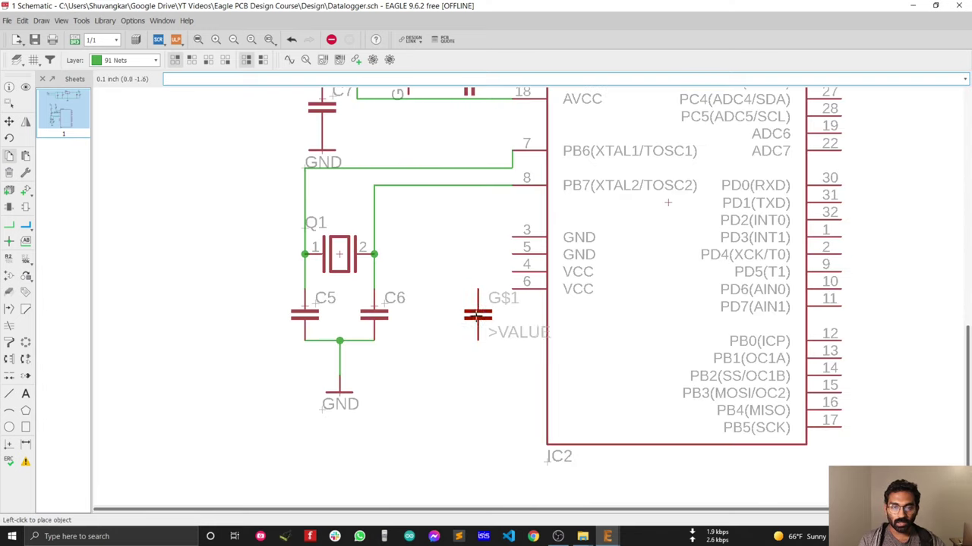
click(478, 325)
click(479, 326)
click(443, 327)
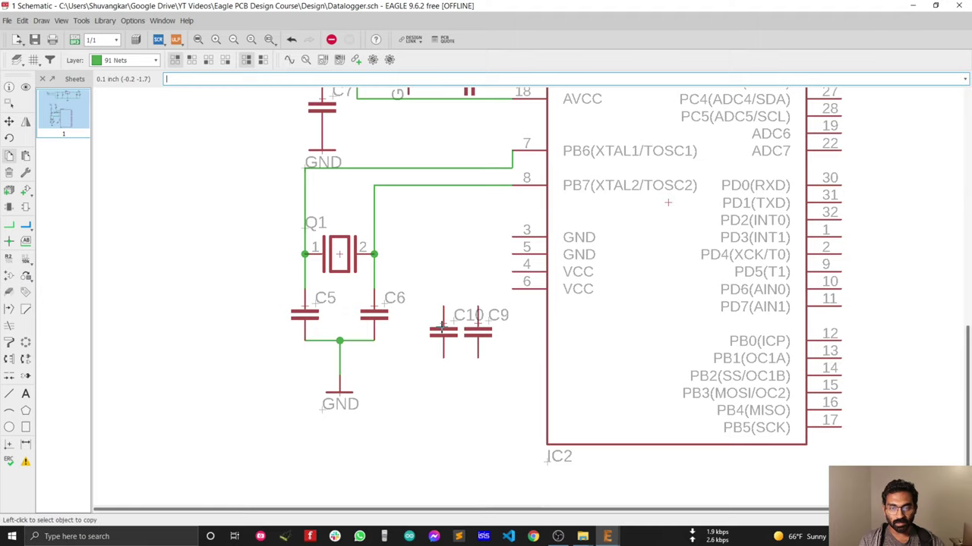
- Wire the MEGA8-AI's VCC pins 6 and 4 to the upper ends of capacitors C9 and C10
click(9, 225)
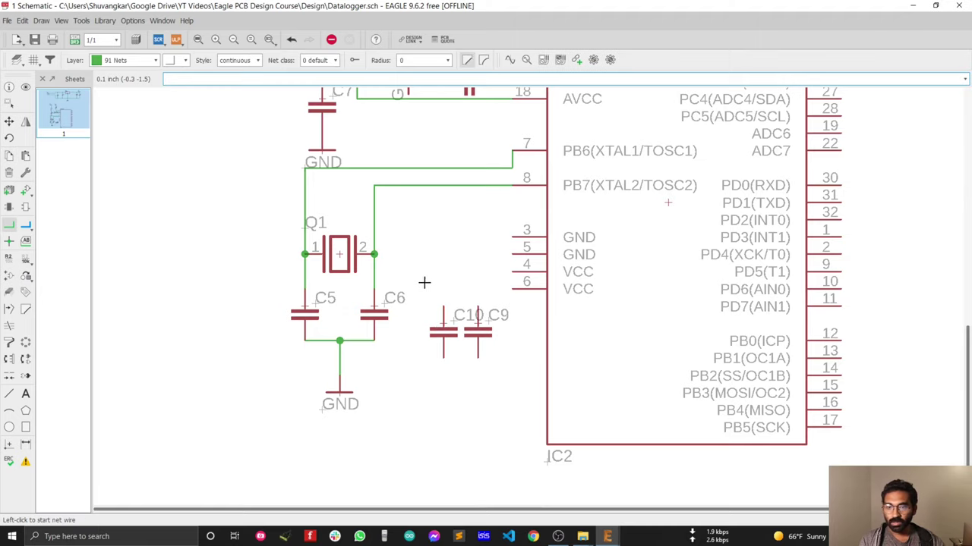
click(514, 289)
click(478, 307)
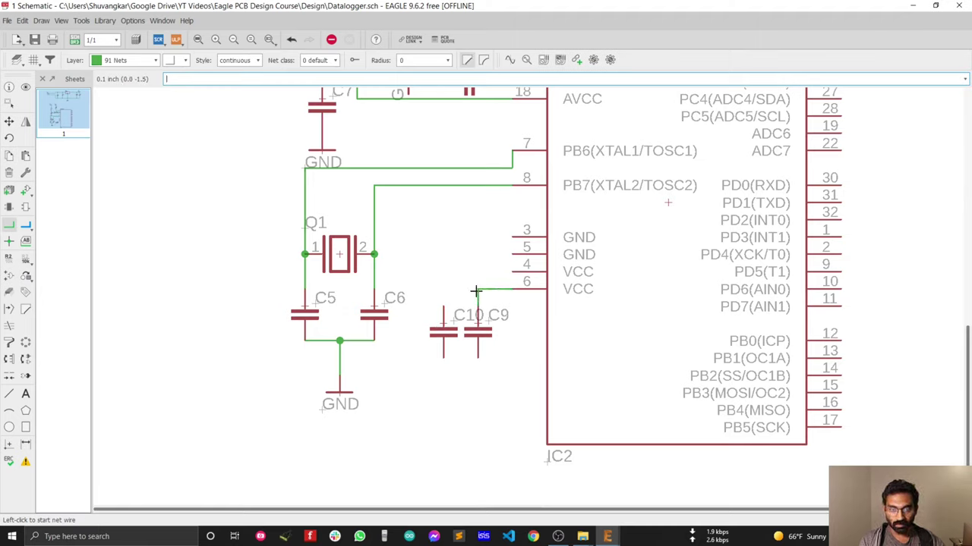
click(476, 289)
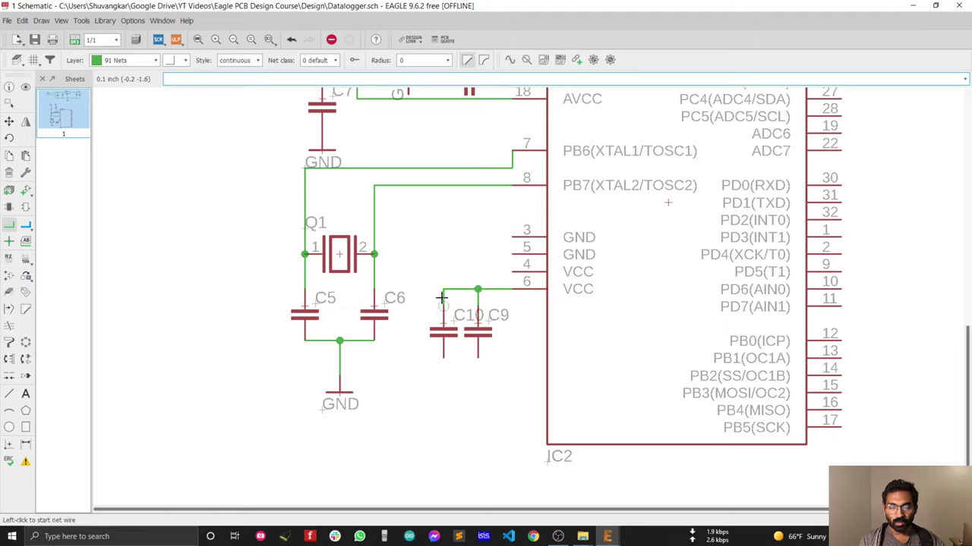
click(443, 308)
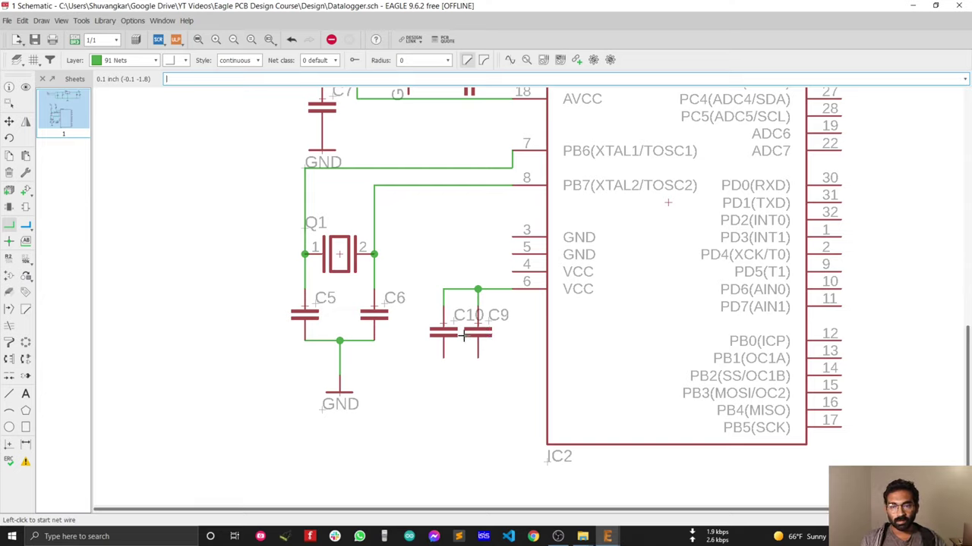
click(9, 224)
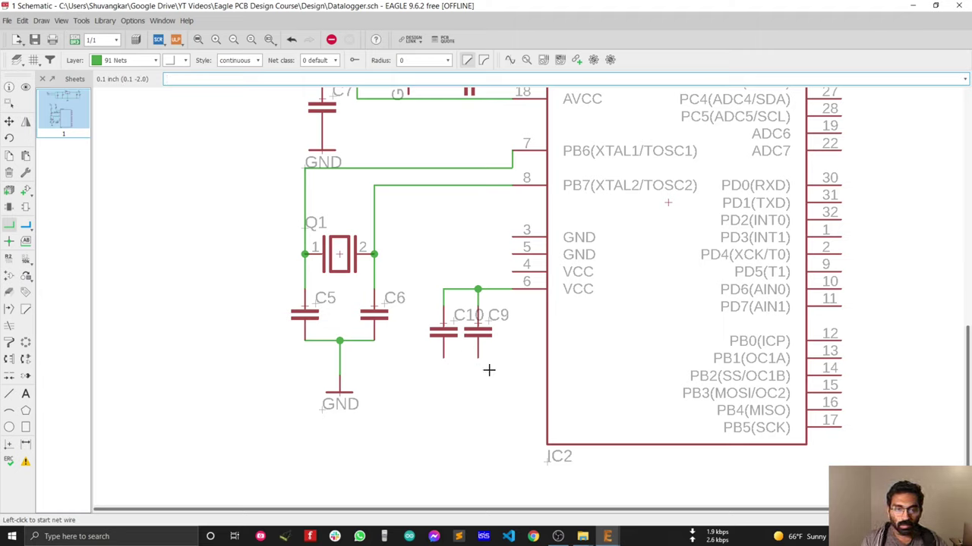
click(514, 272)
click(444, 288)
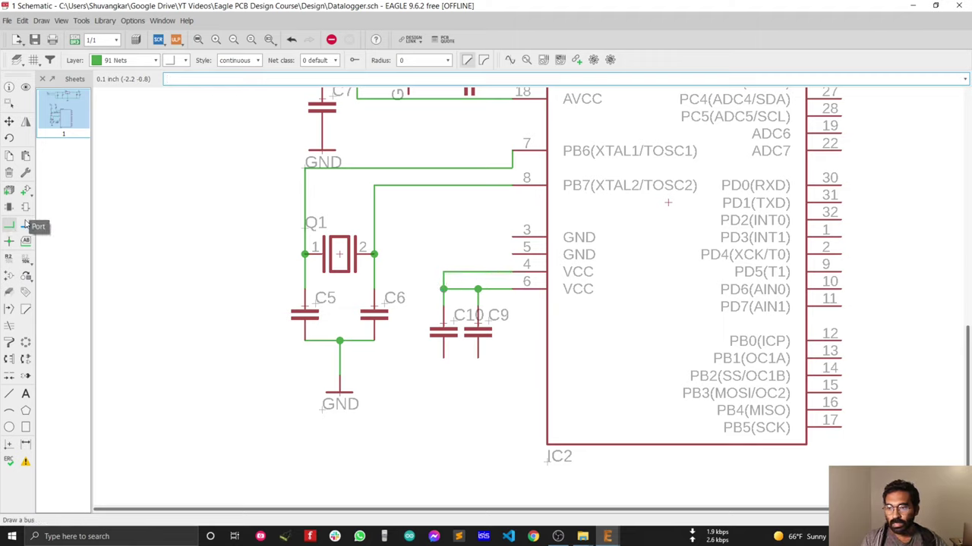
- Place a copy of the GND symbol below C9 and C10, and wire both capacitors' lower ends to it, merging into GND
click(9, 155)
click(332, 394)
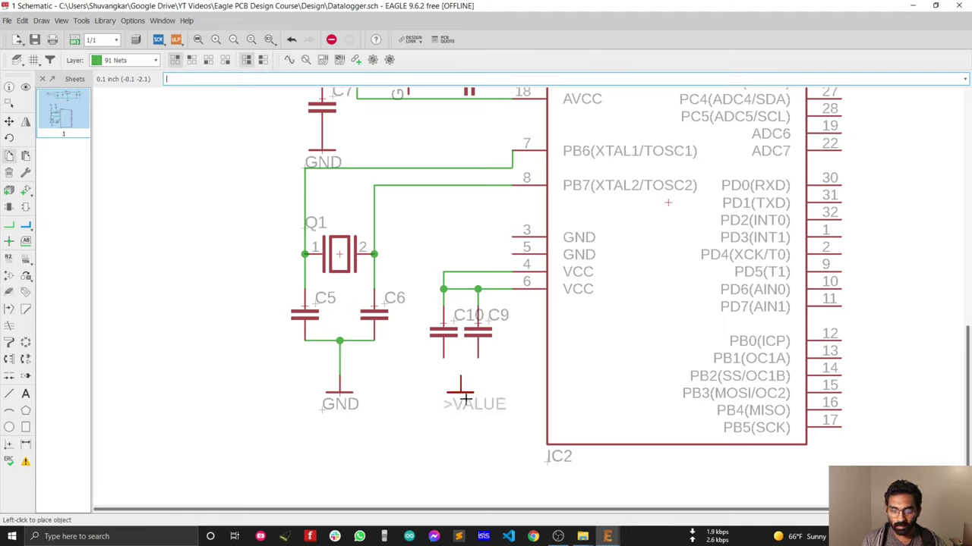
click(452, 395)
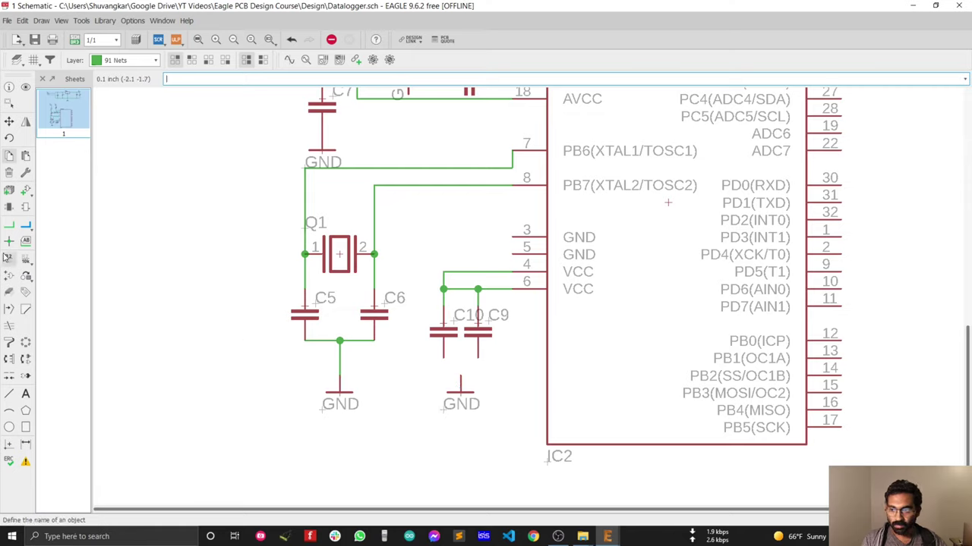
click(9, 224)
click(443, 357)
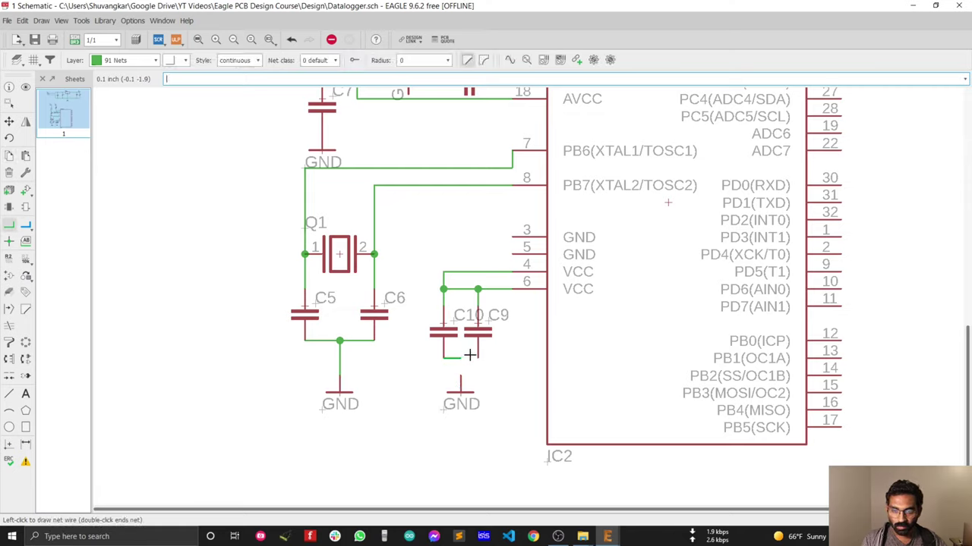
click(477, 357)
click(460, 375)
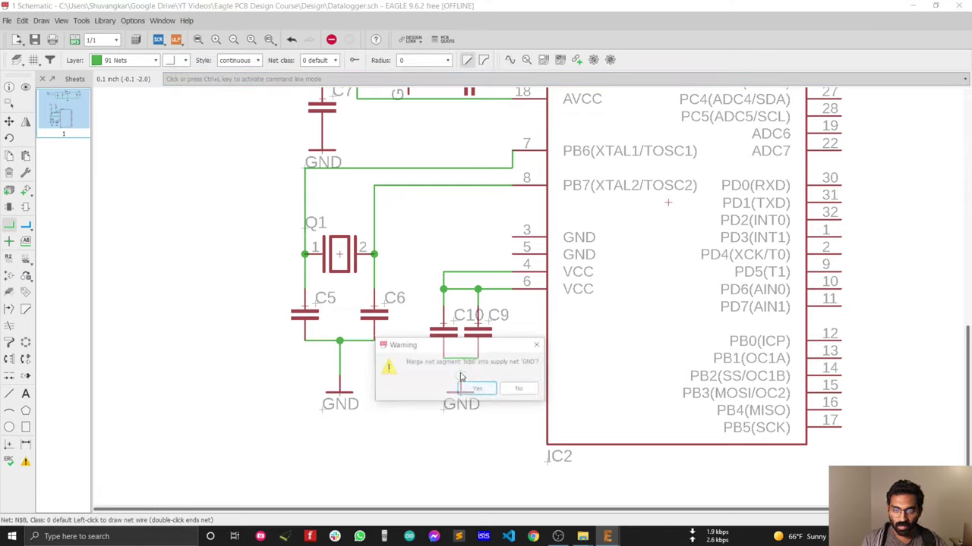
click(472, 387)
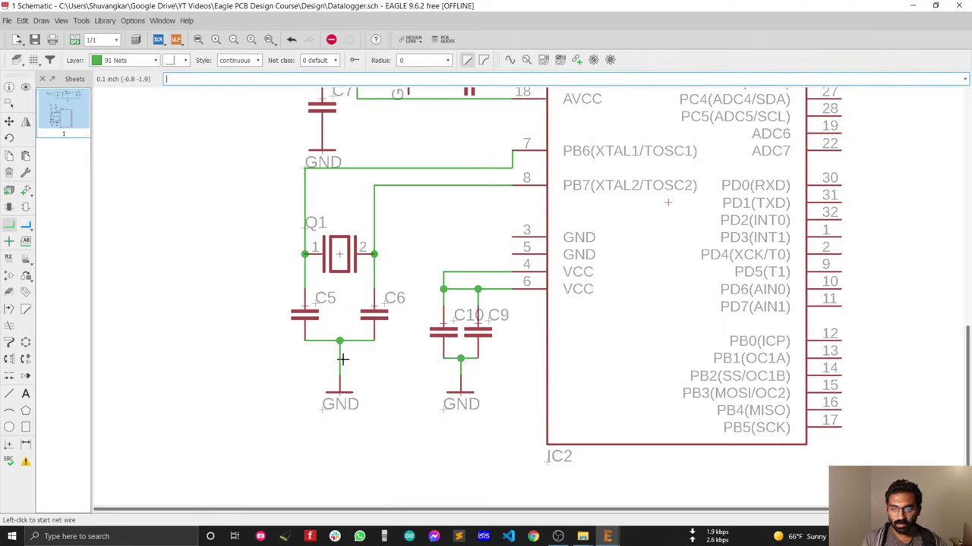
- Copy the GND symbol below C9 and C10, rotate the copy sideways and place it level with the MEGA8-AI's pin 3
click(8, 155)
click(460, 393)
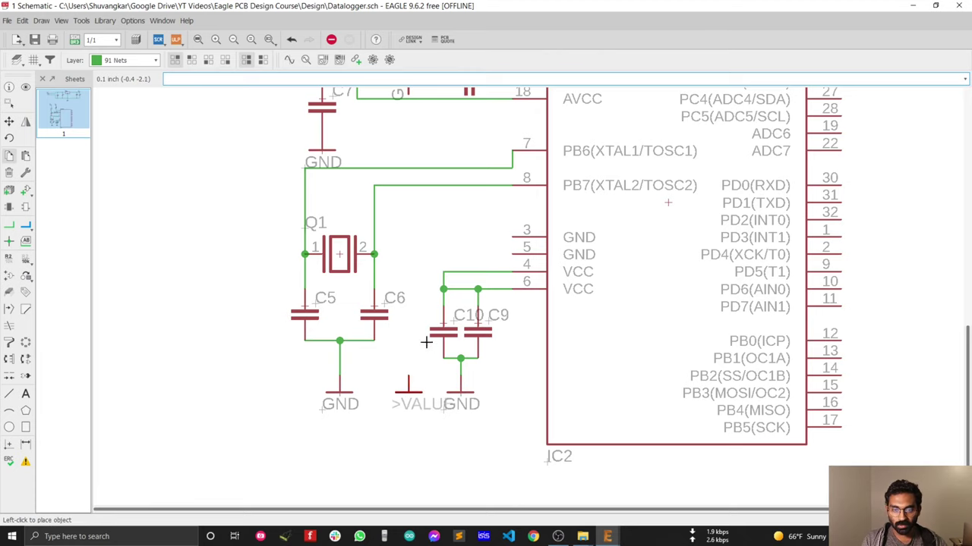
scroll(461, 217, up, 1)
scroll(443, 227, down, 1)
right_click(444, 228)
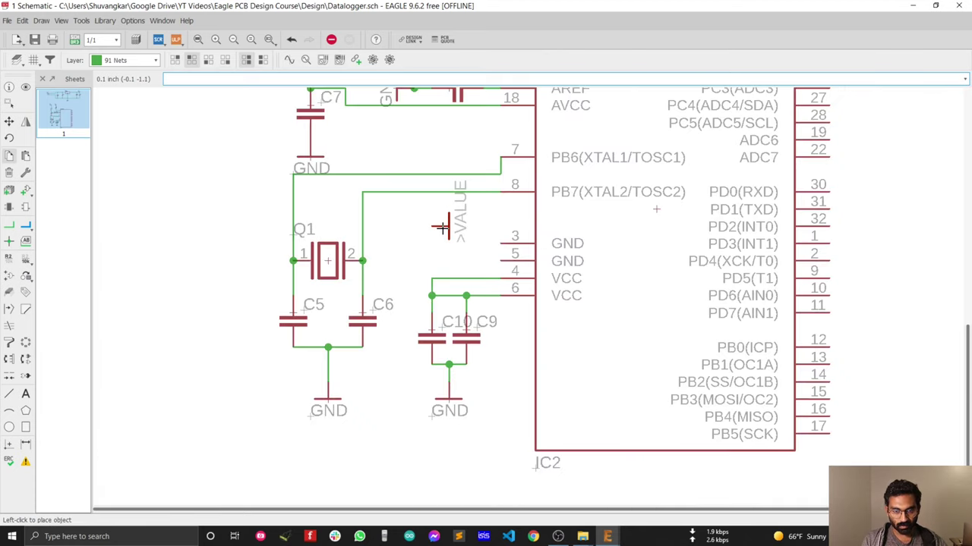
right_click(448, 235)
right_click(440, 239)
click(433, 242)
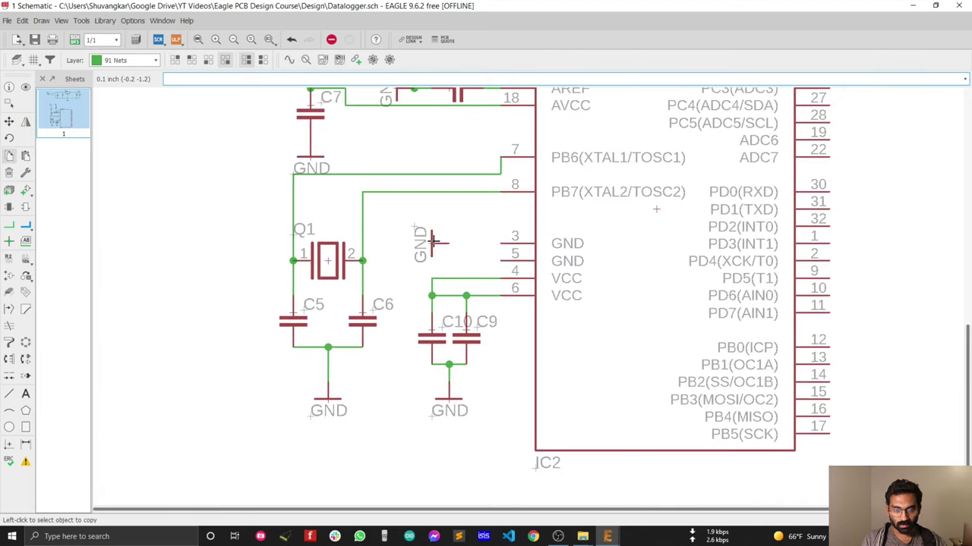
- Wire the MEGA8-AI's GND pins 3 and 5 together and connect them to the sideways GND symbol, merging into GND
click(9, 224)
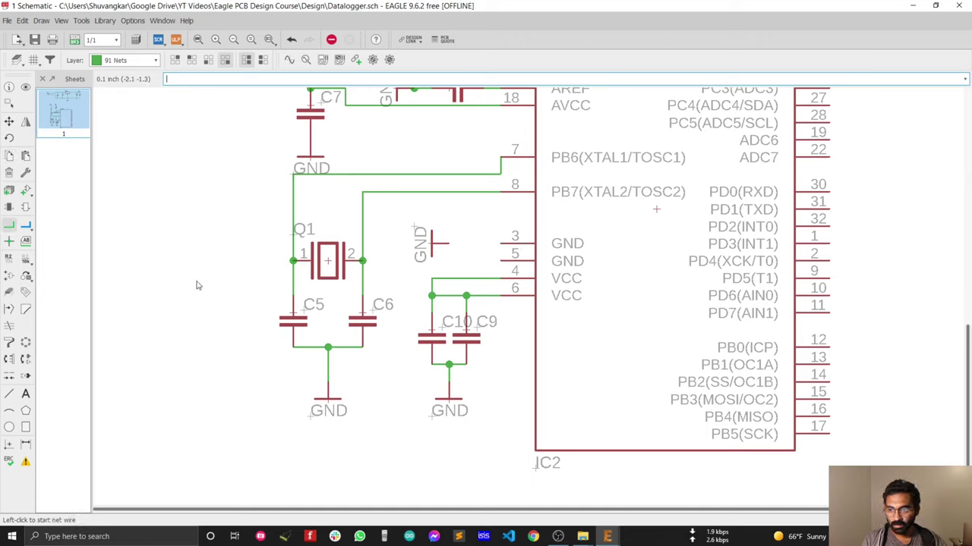
click(501, 243)
click(500, 261)
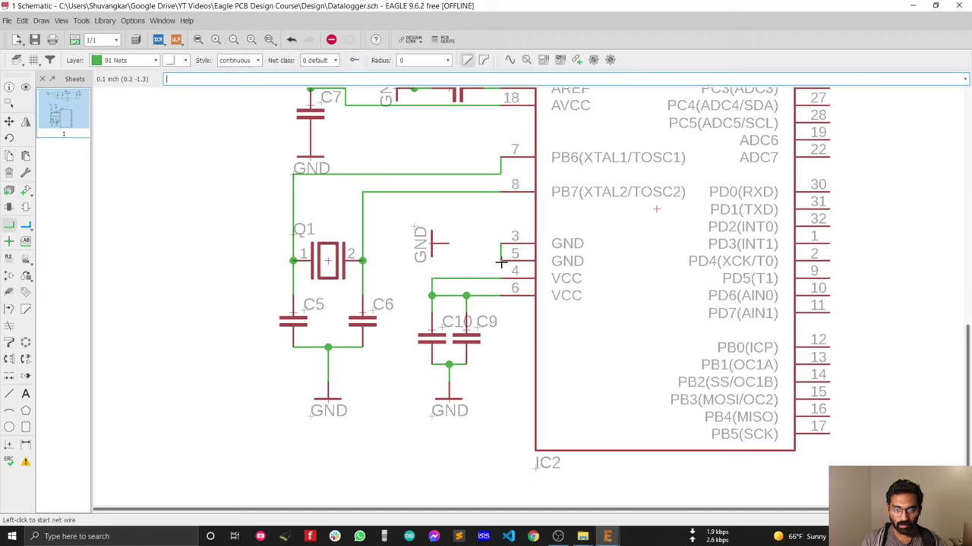
click(503, 243)
click(433, 242)
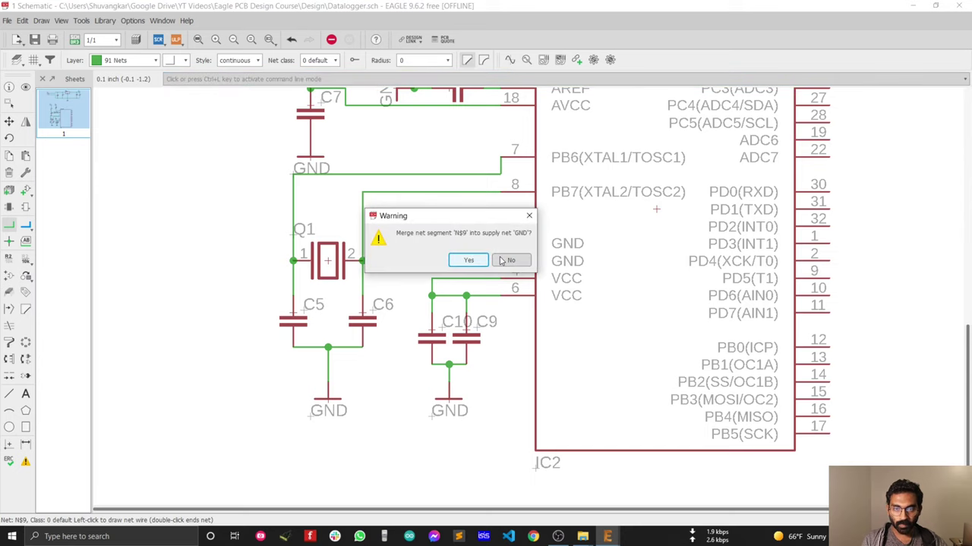
click(466, 260)
- Examine the completed wiring around the MEGA8-AI and the overall schematic layout with the power supply circuit
scroll(475, 302, down, 5)
scroll(476, 302, up, 5)
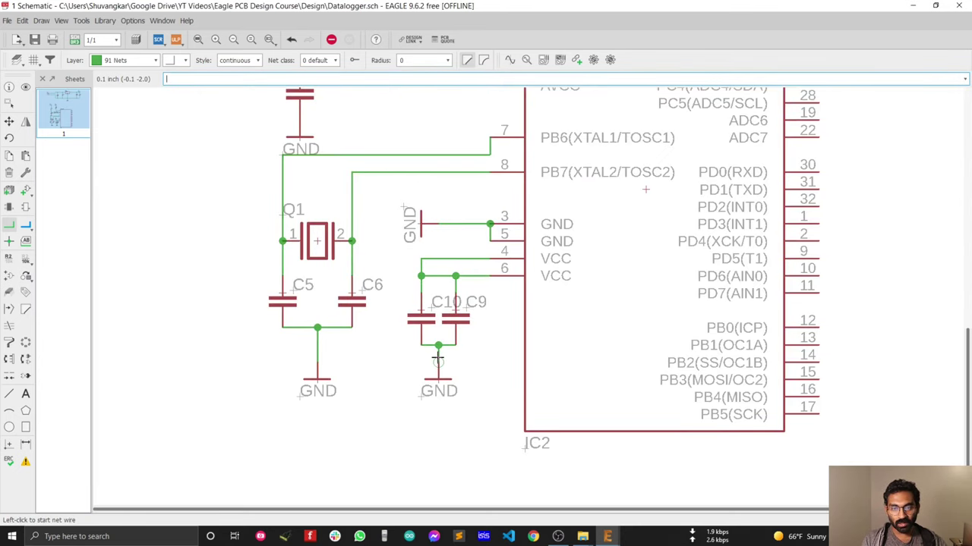
scroll(414, 277, down, 3)
scroll(426, 253, up, 3)
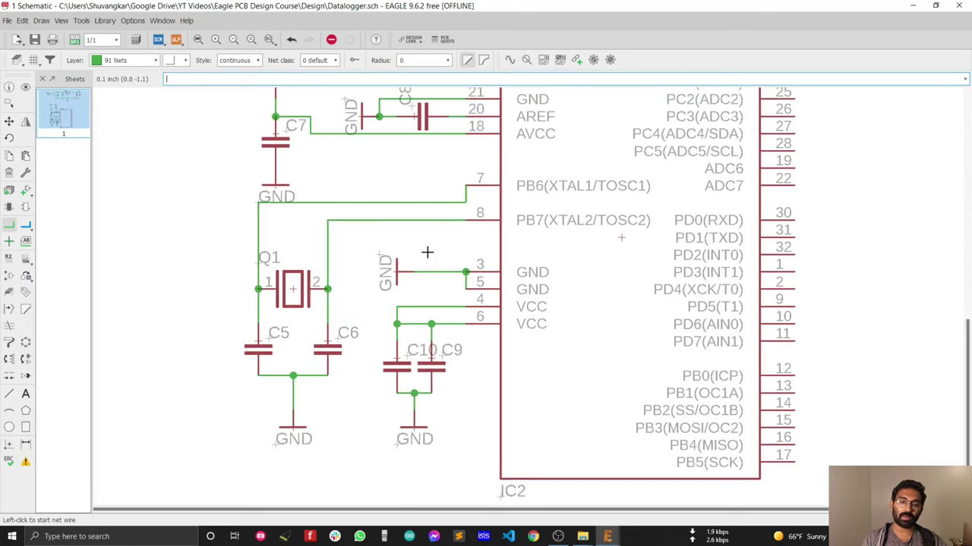
scroll(426, 254, down, 3)
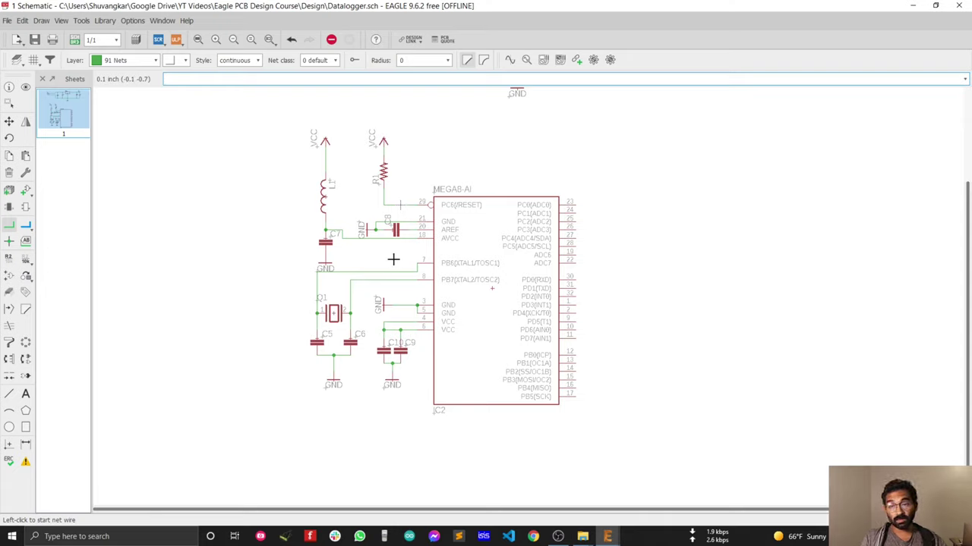
click(9, 122)
scroll(511, 357, down, 2)
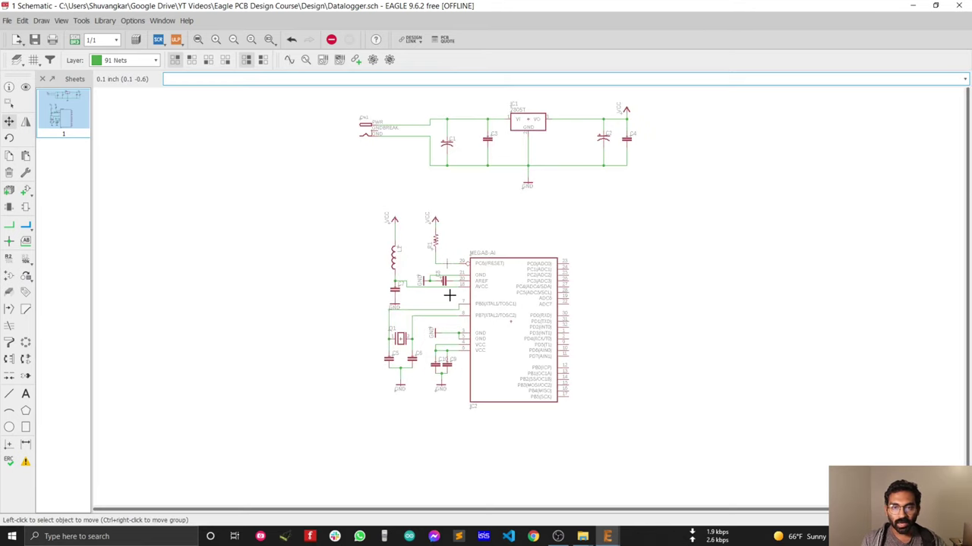
scroll(447, 296, up, 3)
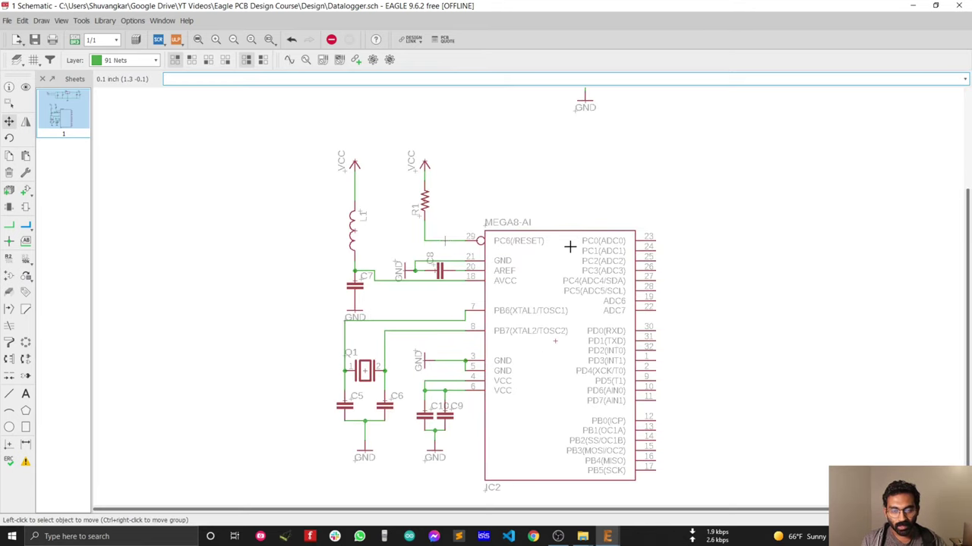
scroll(570, 341, down, 2)
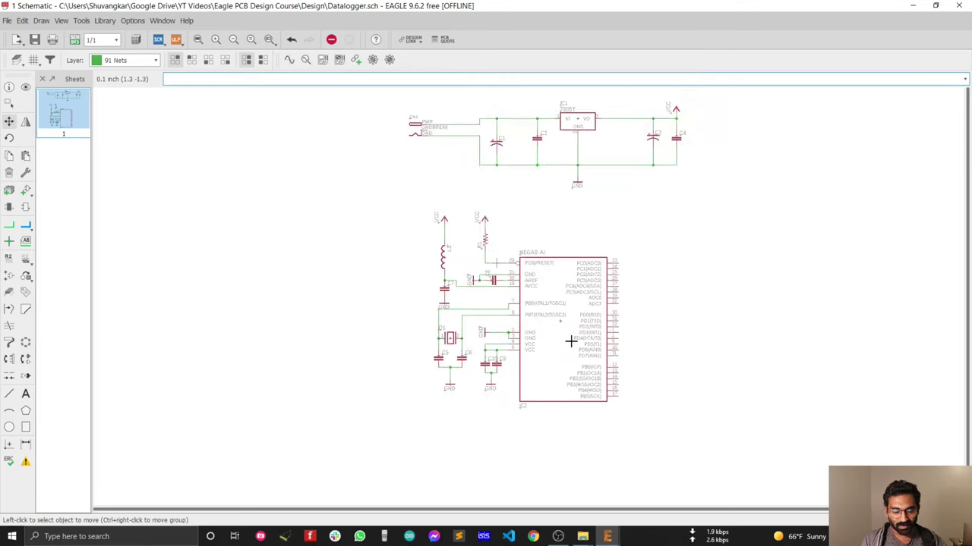
- Examine the MEGA8-AI's PC, ADC, PD and PB port pins and the drawing area beside them
scroll(575, 376, up, 2)
scroll(575, 375, down, 1)
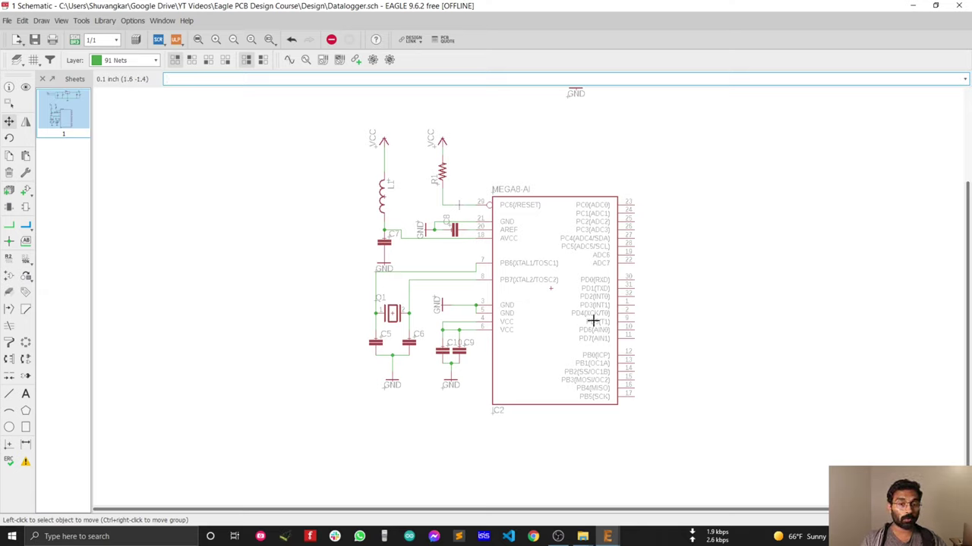
scroll(512, 336, down, 2)
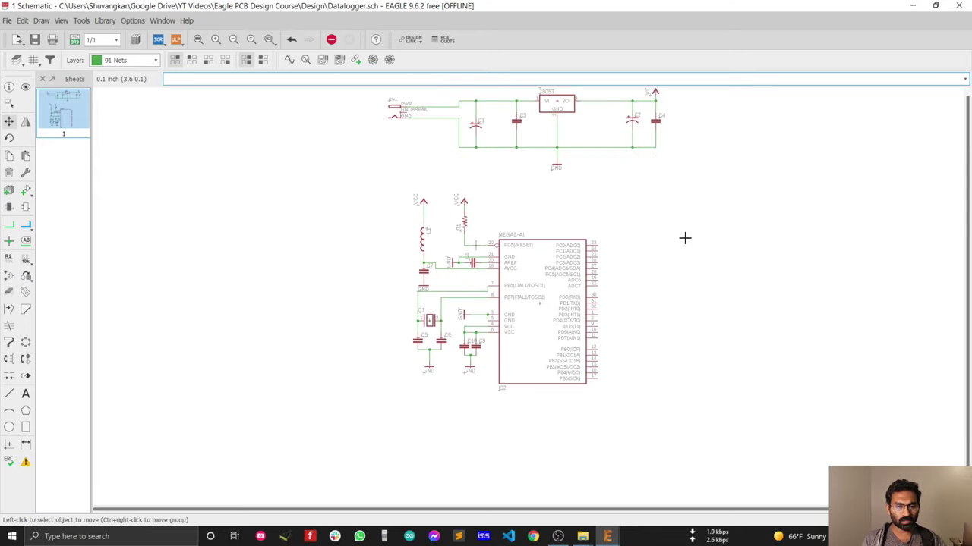
scroll(621, 240, up, 2)
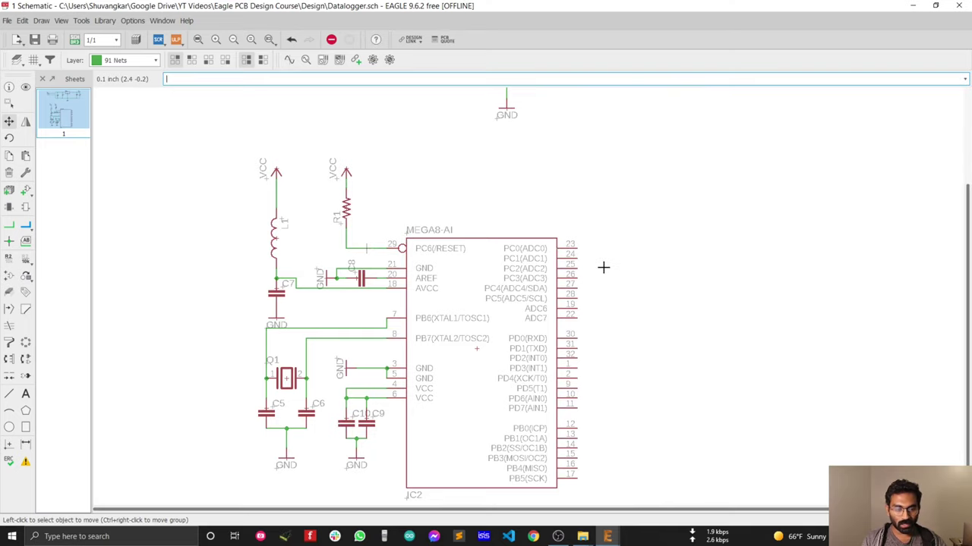
scroll(599, 266, down, 2)
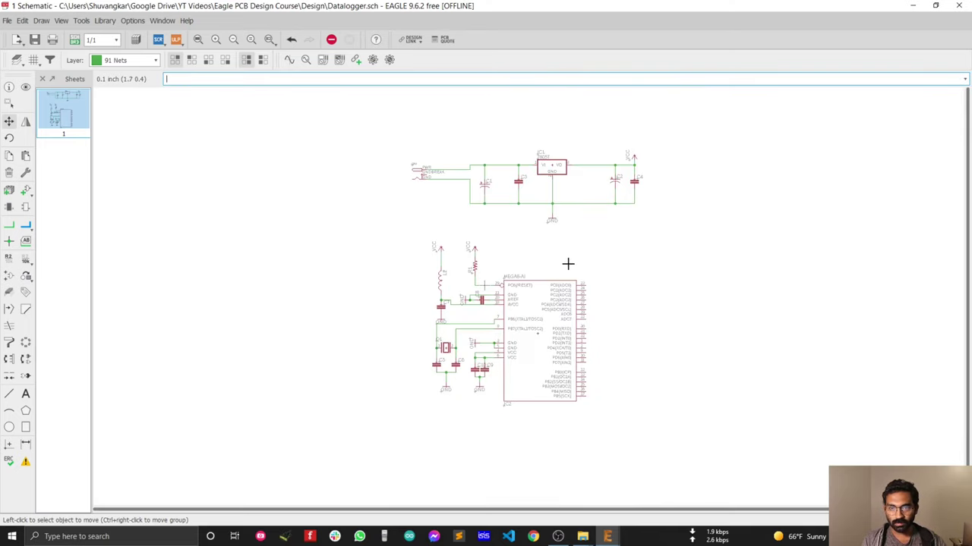
scroll(622, 269, up, 2)
scroll(580, 348, up, 2)
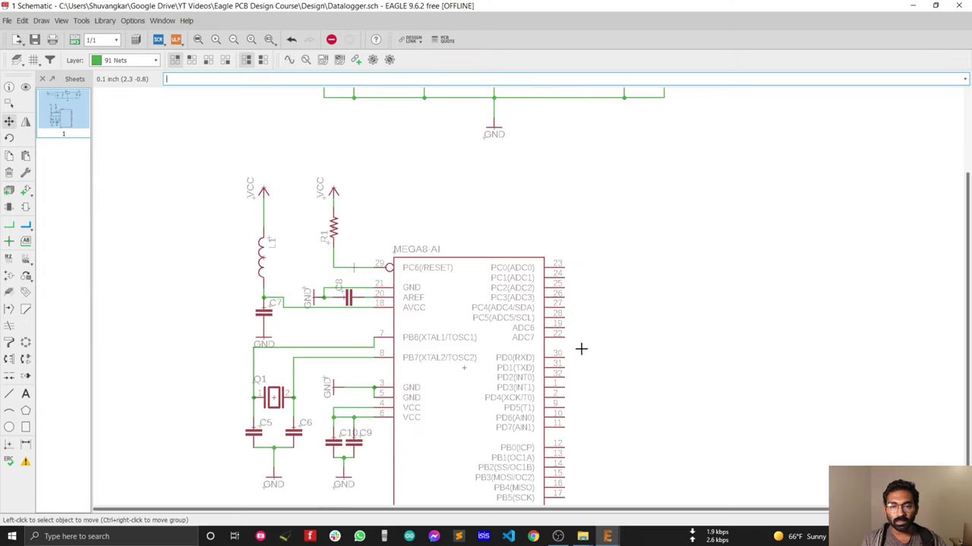
scroll(604, 176, down, 1)
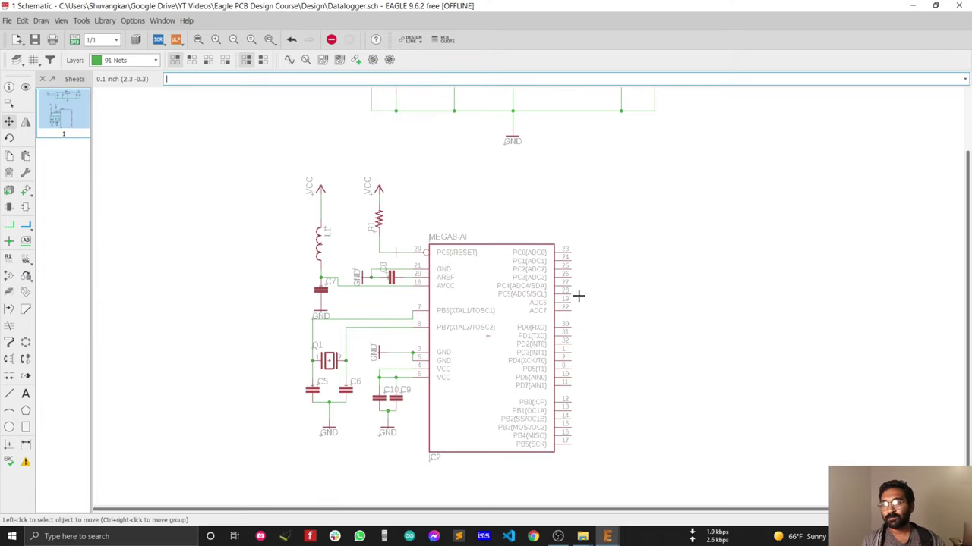